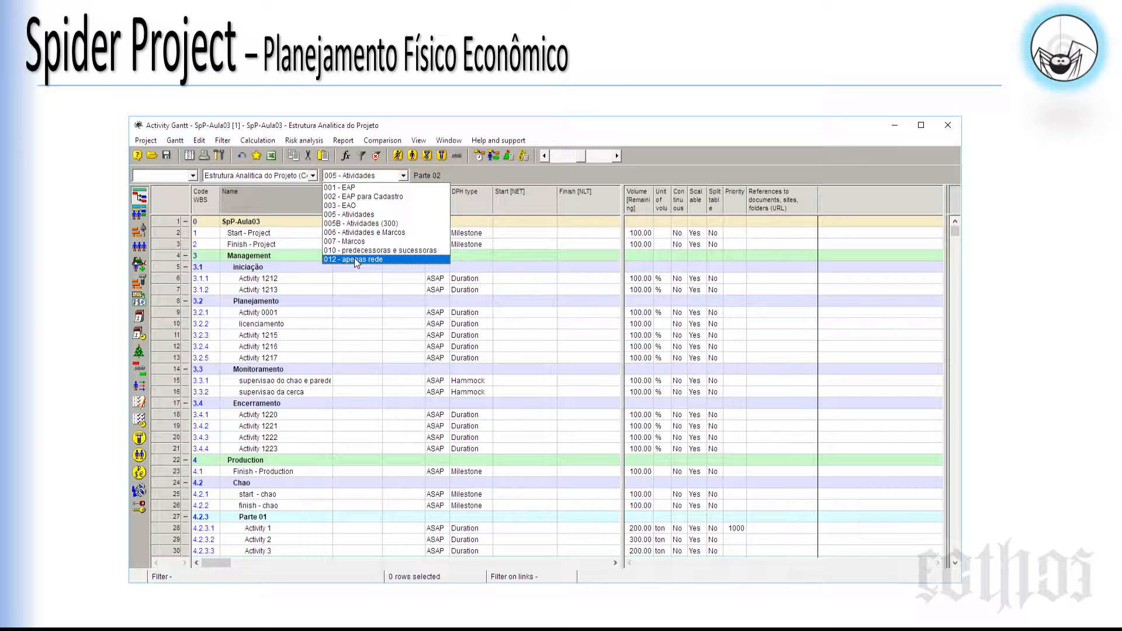
Step: Maximize the Activity Gantt window and switch it to the layout 010 - predecessoras e sucessoras
click(918, 127)
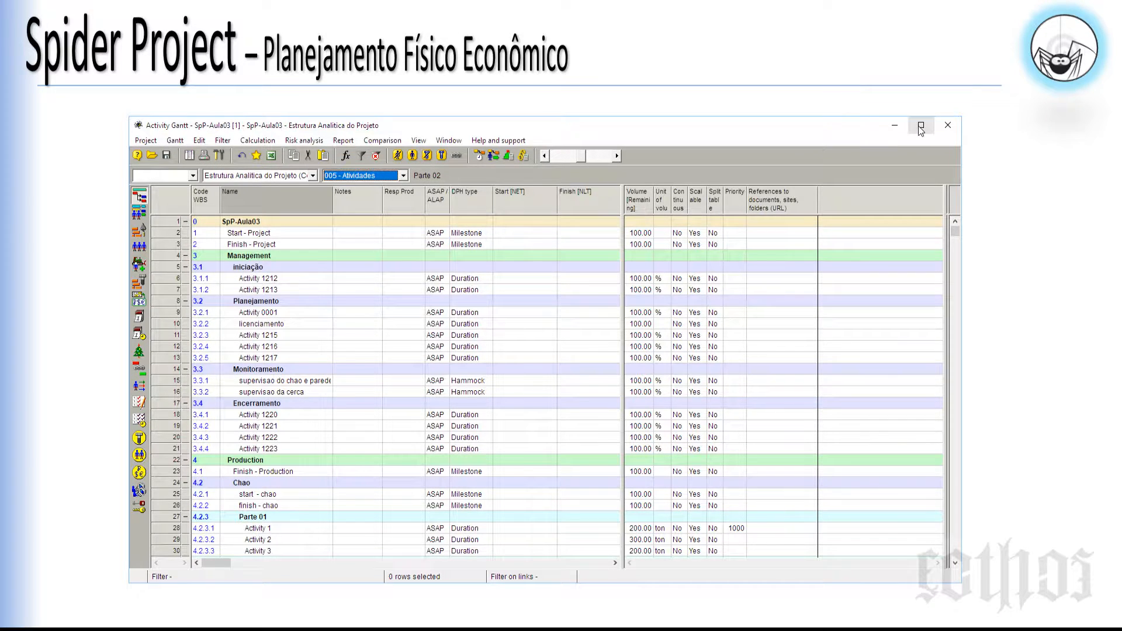
click(921, 127)
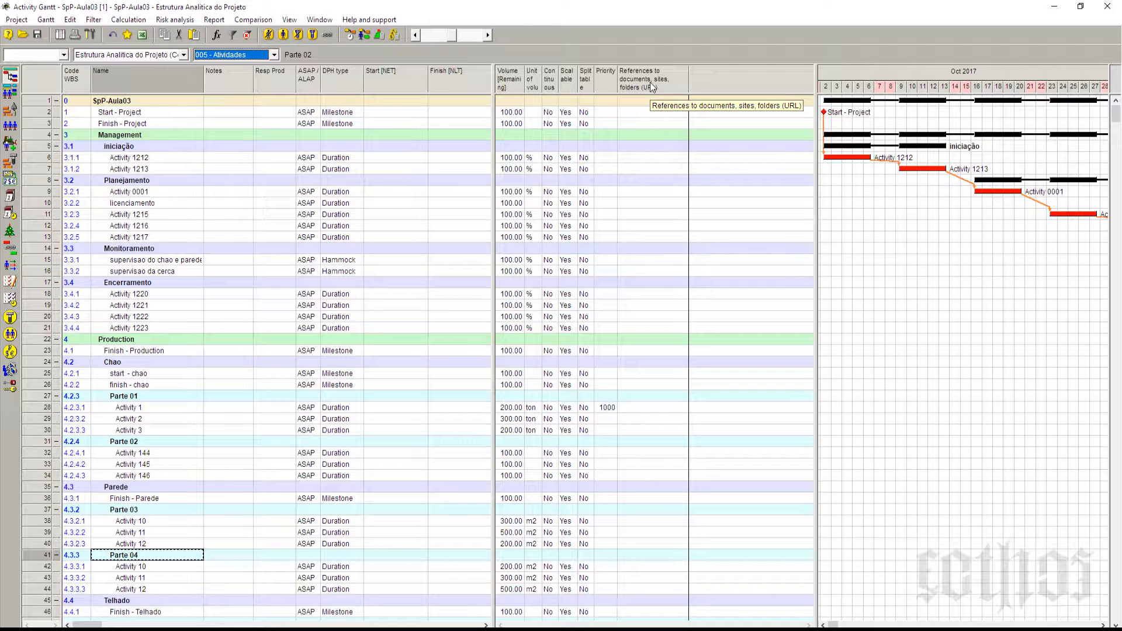
click(273, 55)
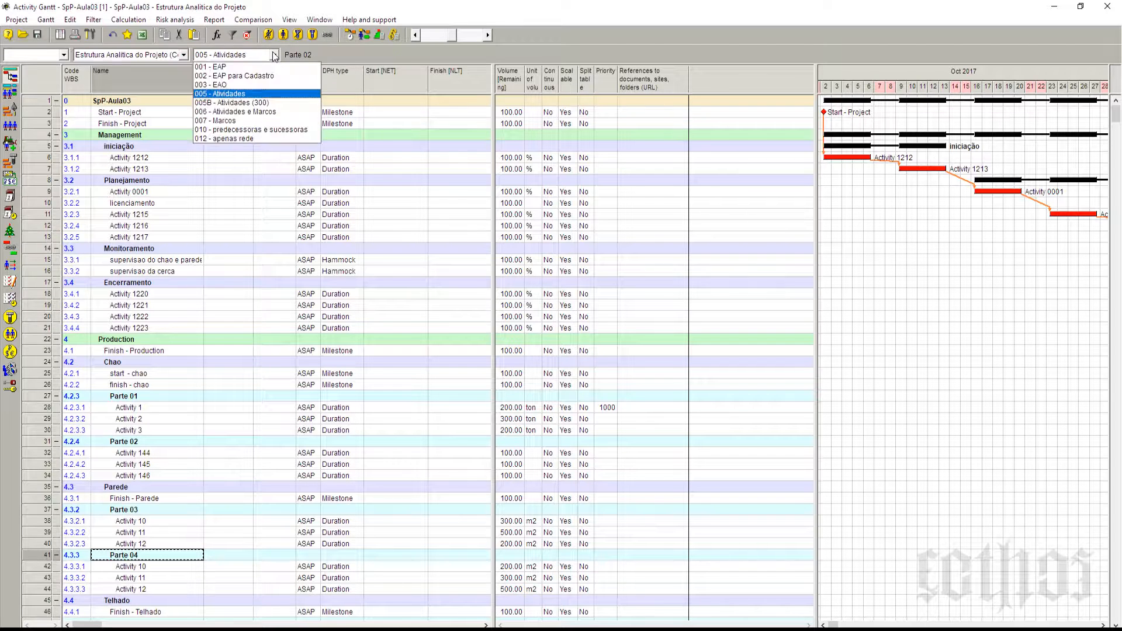
click(281, 129)
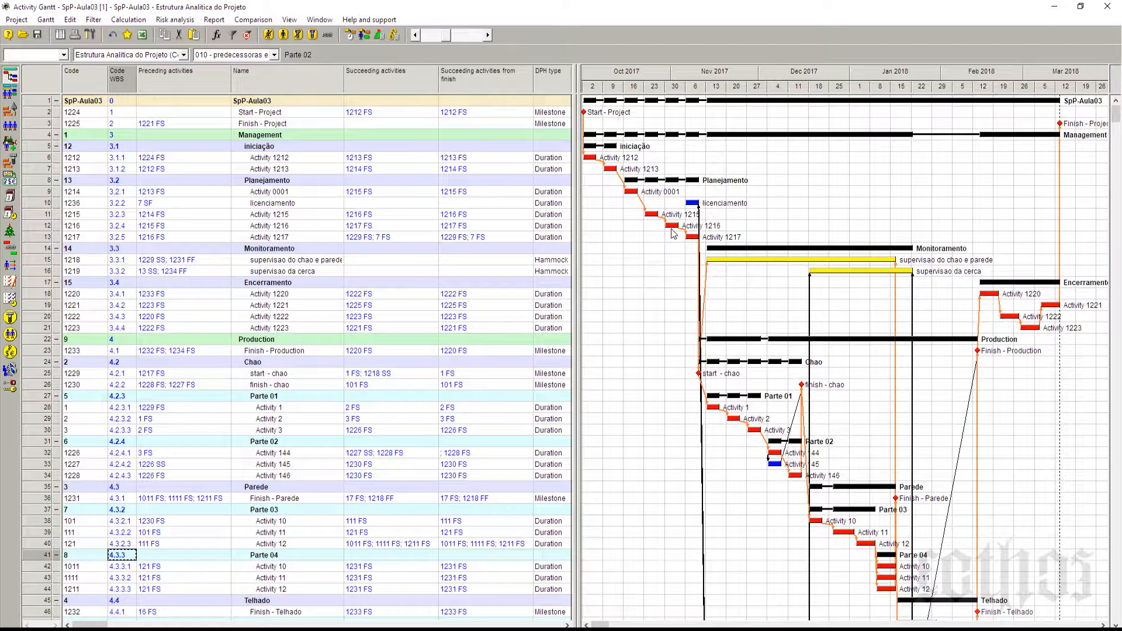
Step: Open the color setup from the opened documents window and inspect the Finish-Start, Start-Start, Finish-Finish, Start-Finish and Critical link colors
mouse_move(675, 232)
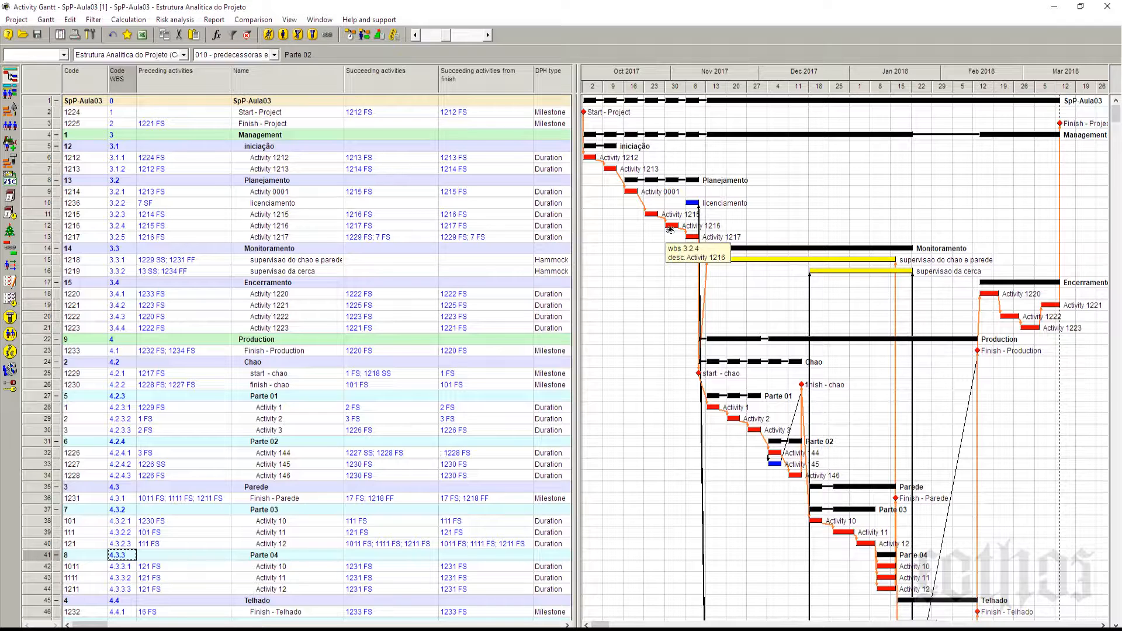
click(60, 34)
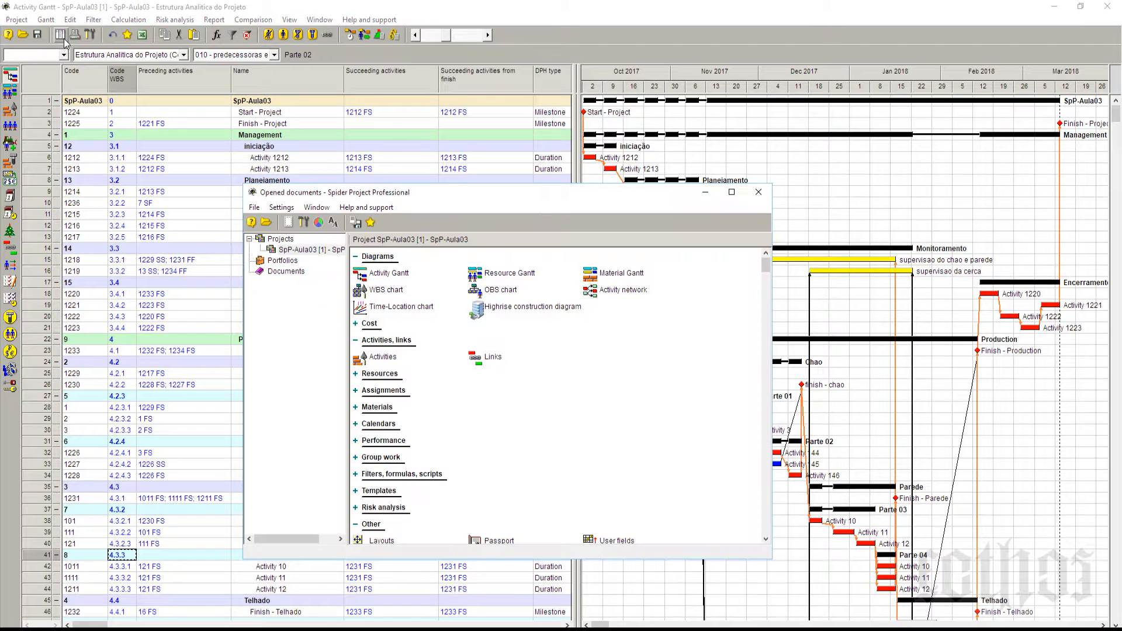
click(318, 225)
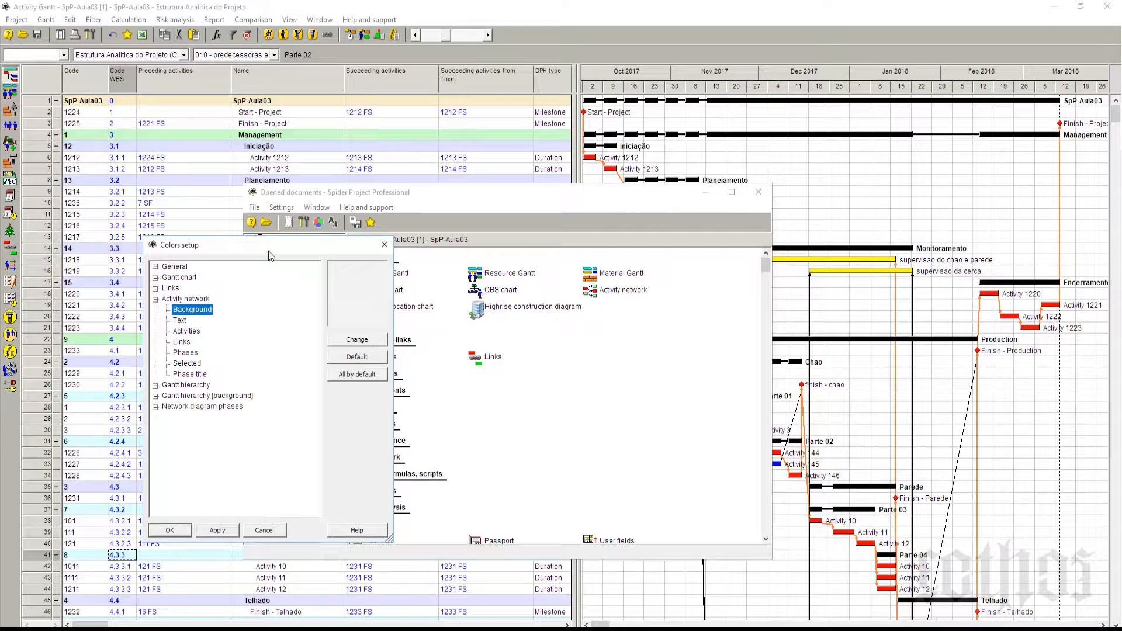
drag(271, 246, 504, 205)
click(389, 247)
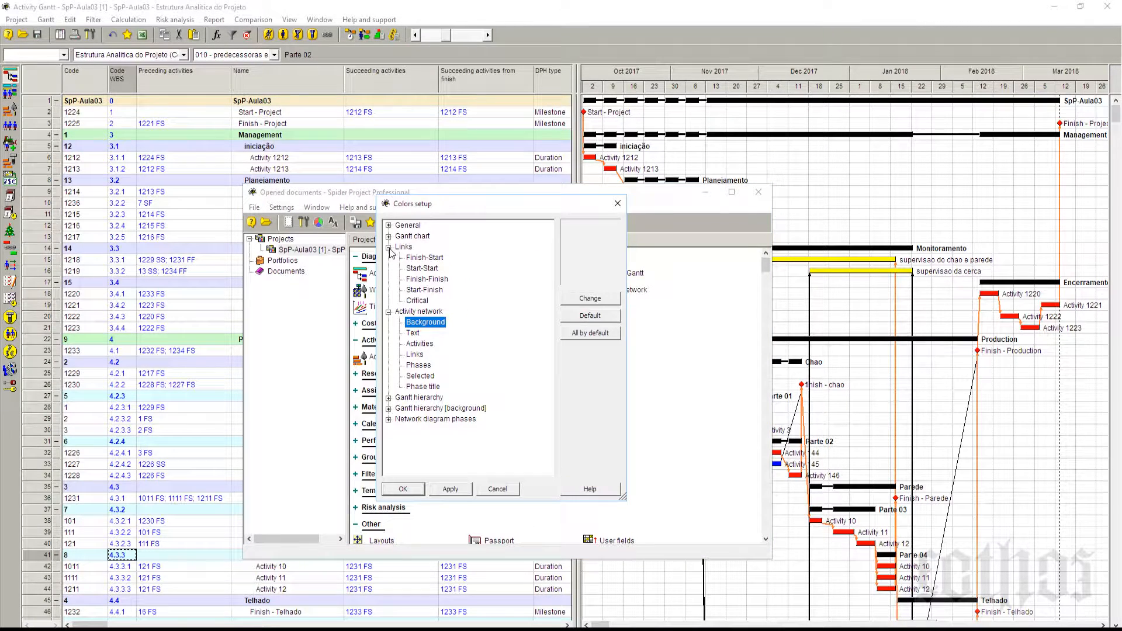
click(413, 259)
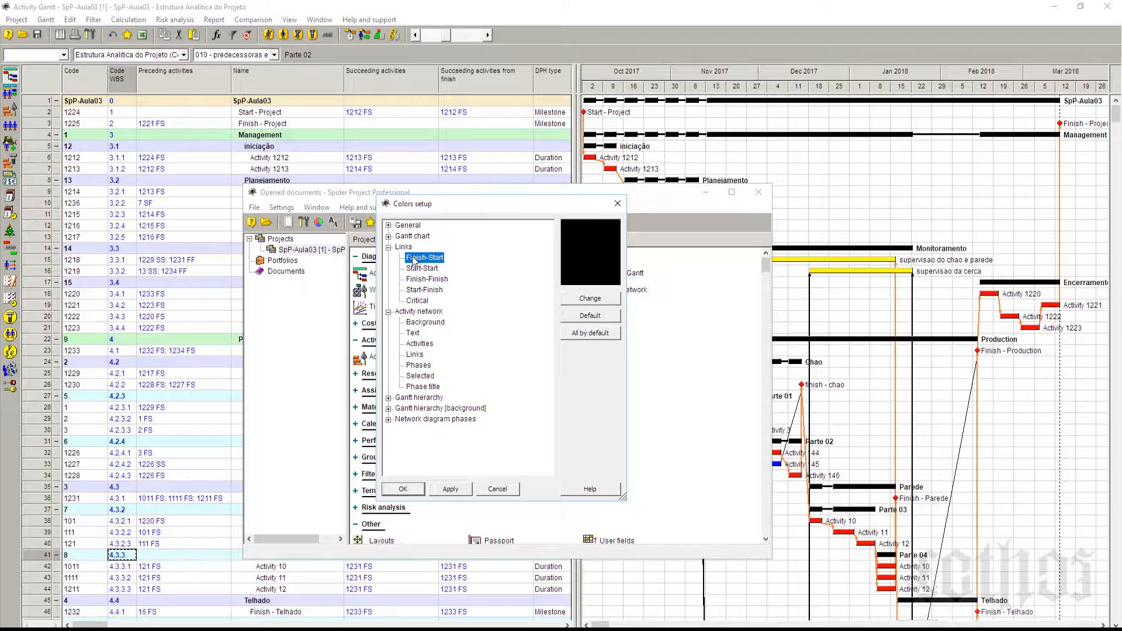
click(416, 269)
click(417, 280)
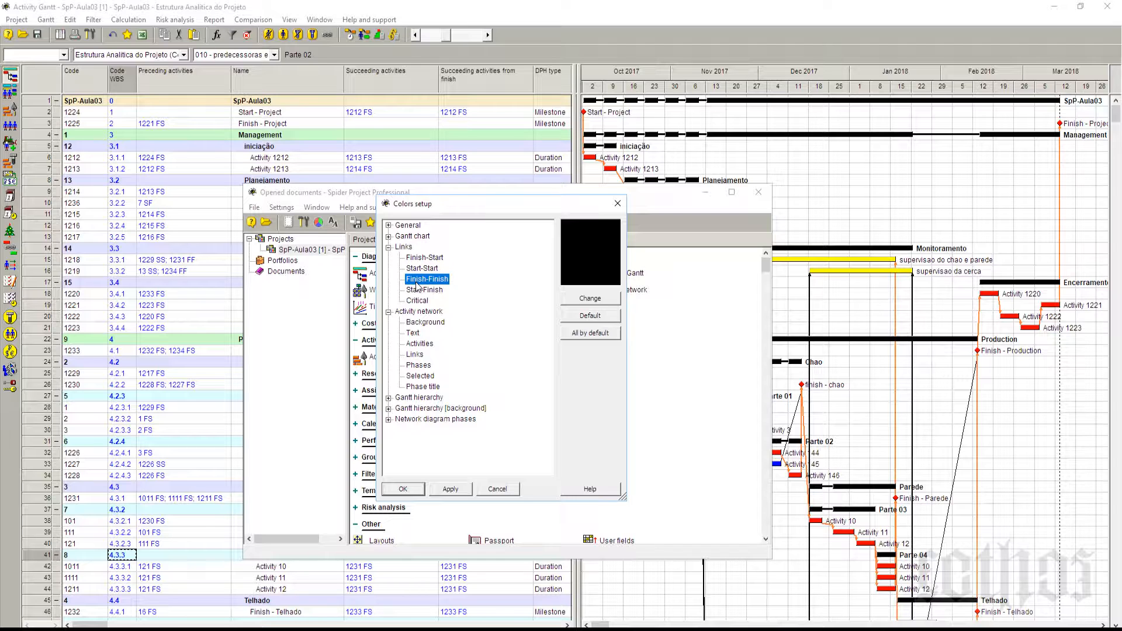
click(417, 290)
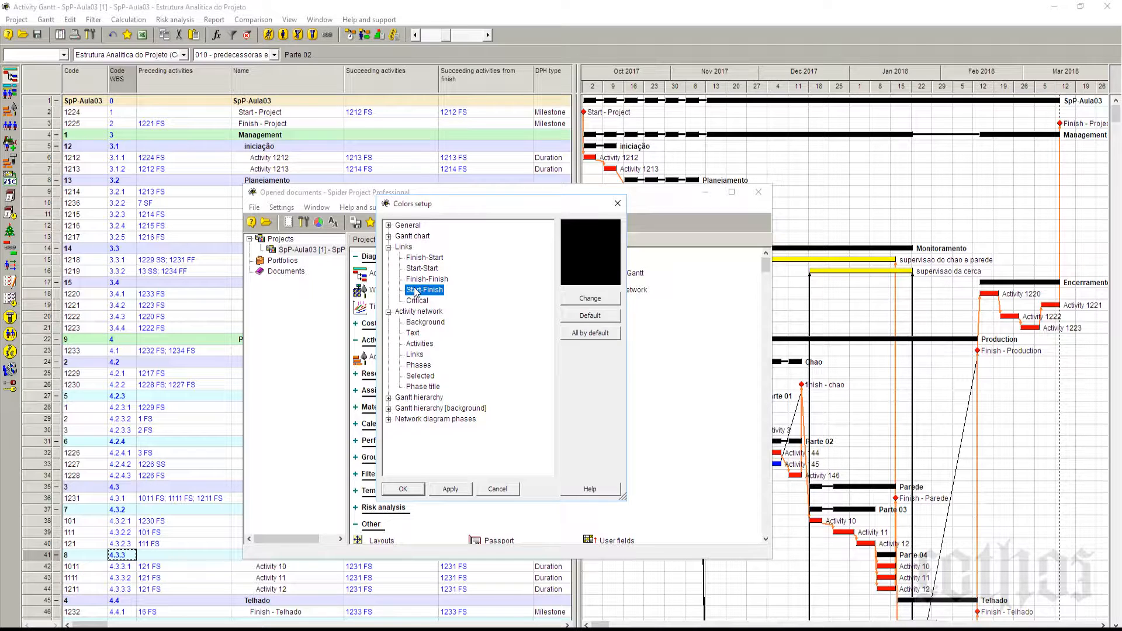
click(416, 258)
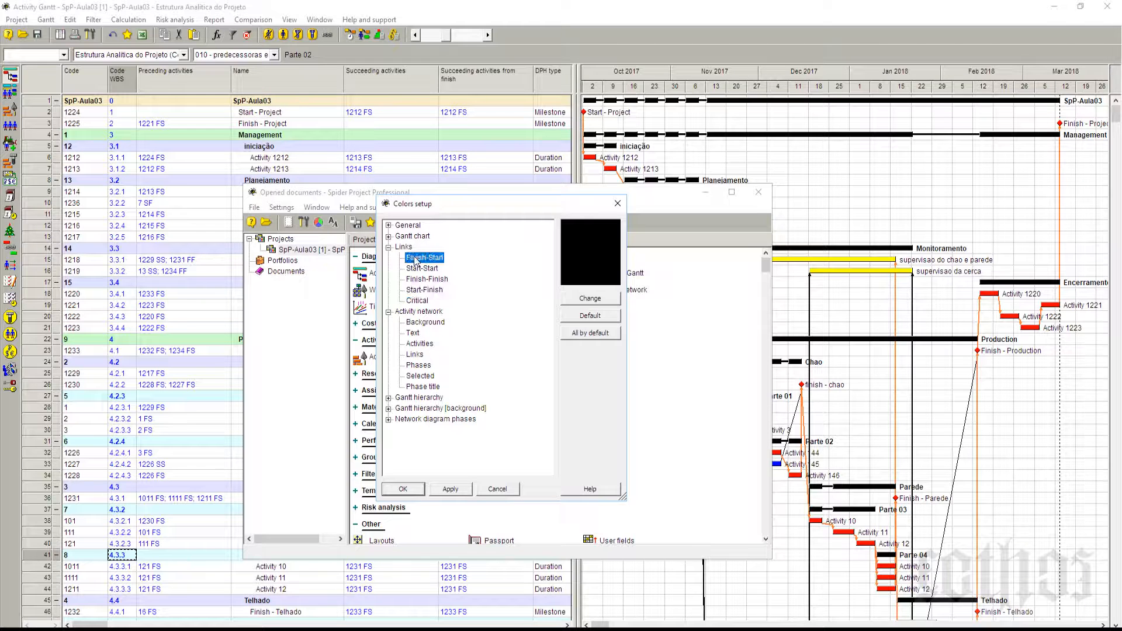
click(418, 268)
click(419, 279)
click(420, 290)
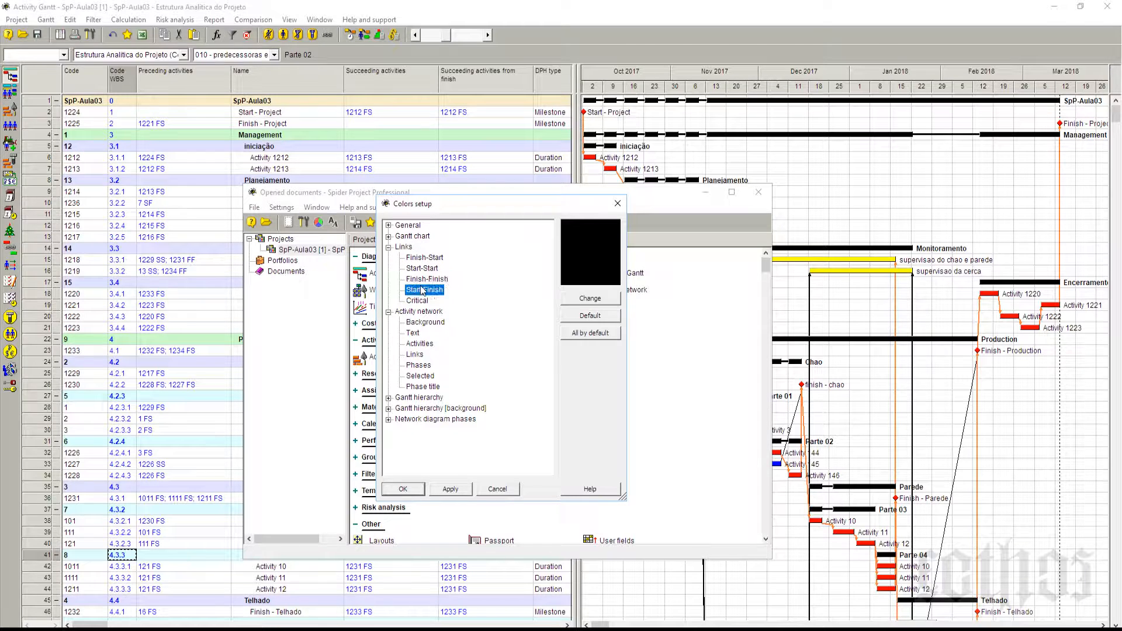
click(423, 301)
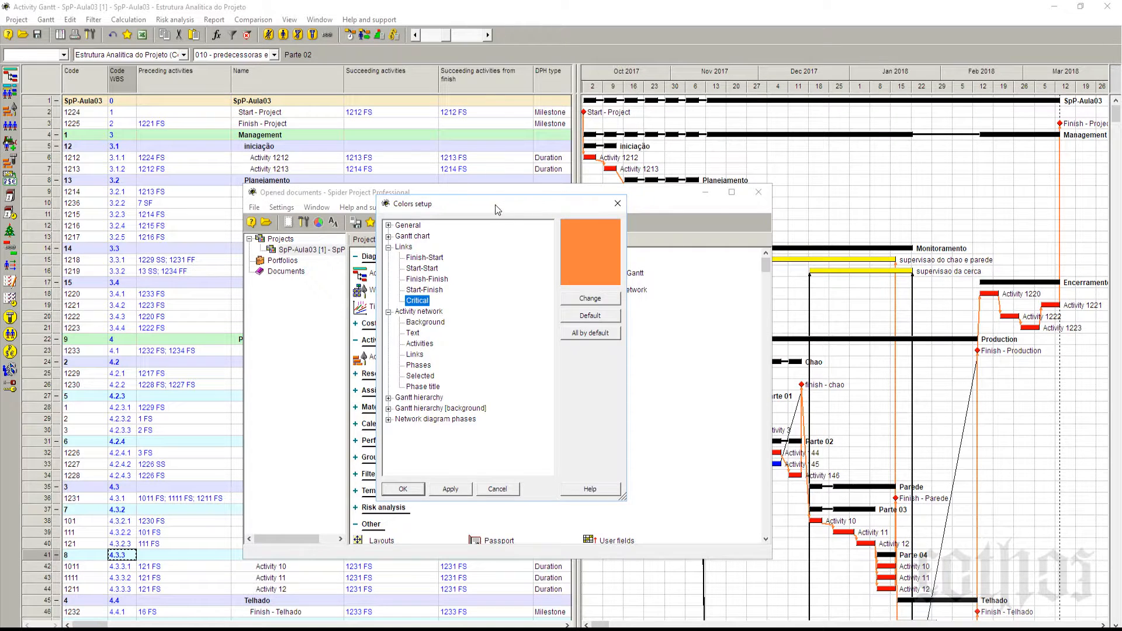
Step: Move the color setup clear of the documents window, compare the link type colors again, and close both windows without changes
drag(495, 205, 915, 108)
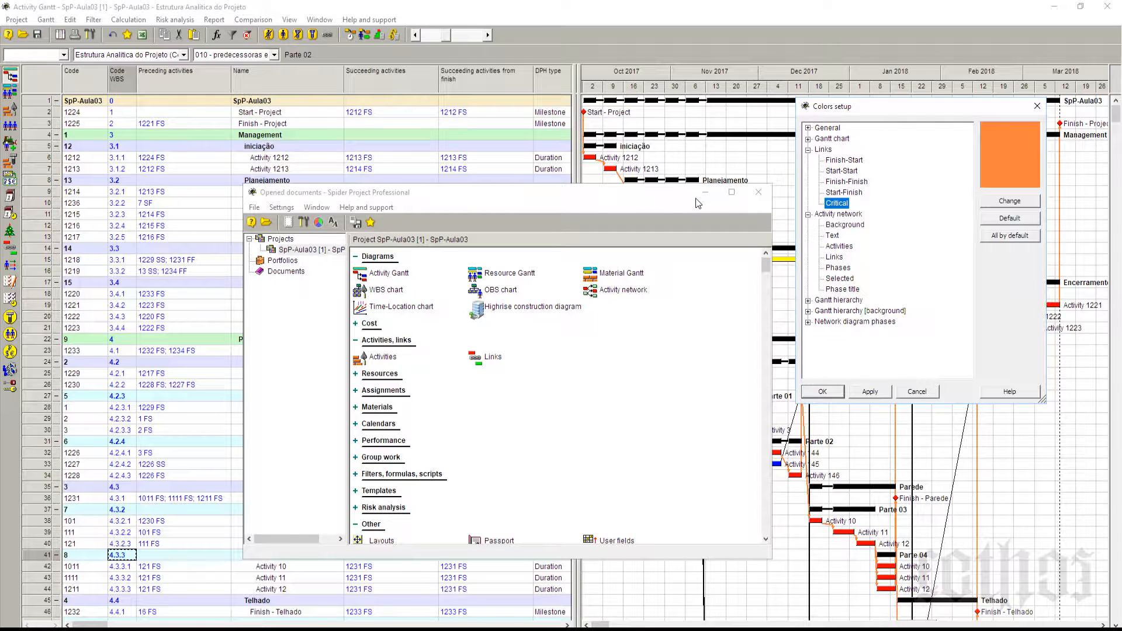
click(857, 160)
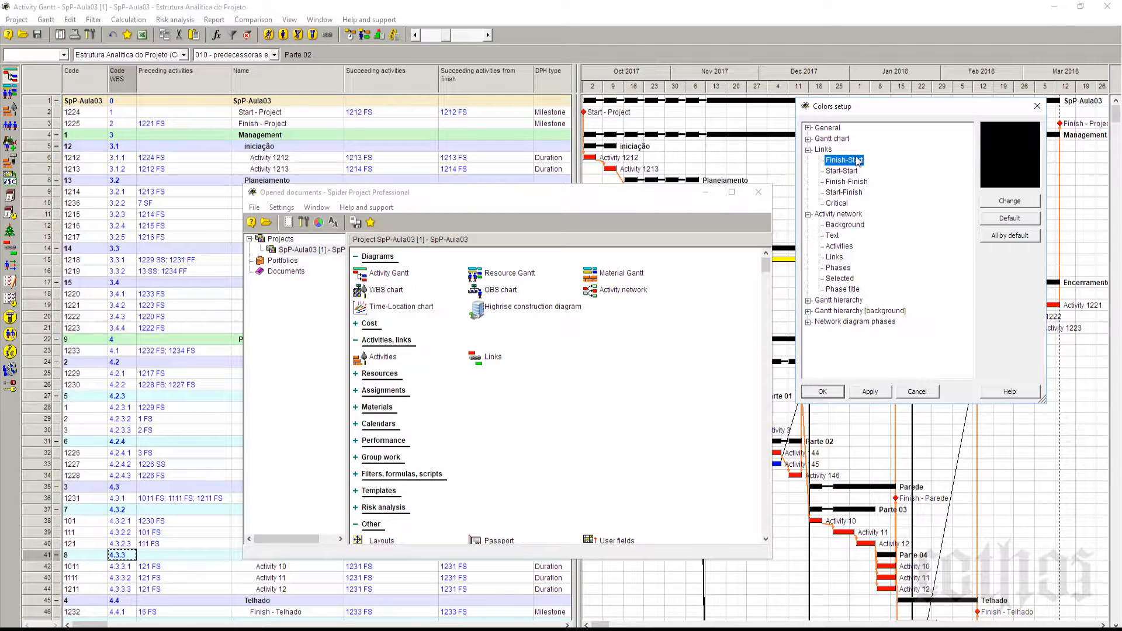
click(857, 172)
click(857, 182)
click(858, 193)
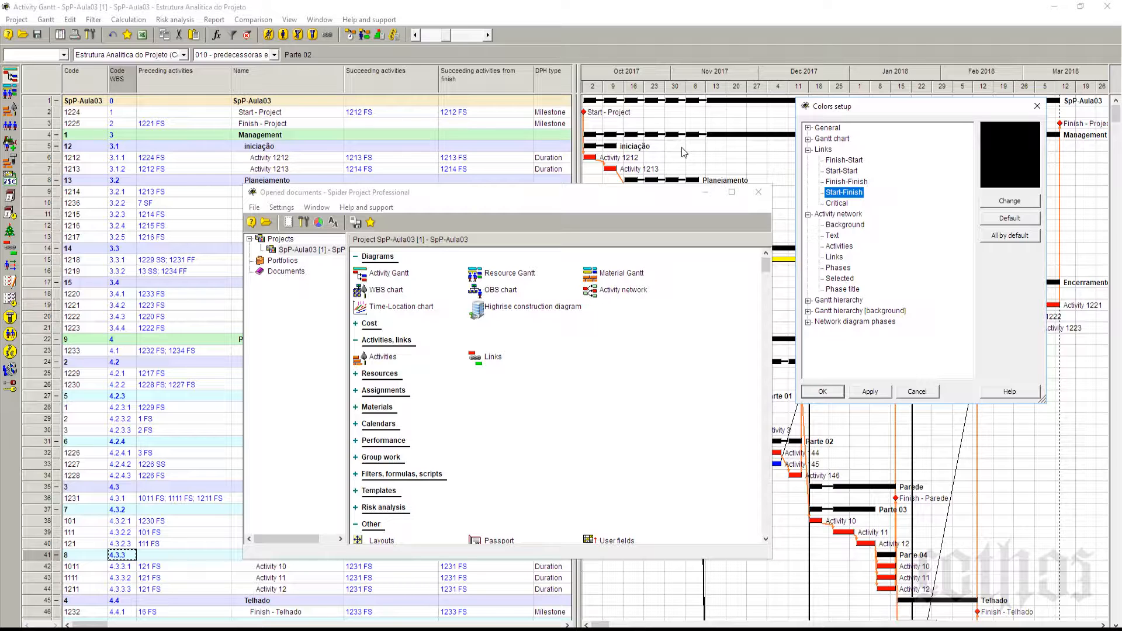
click(836, 204)
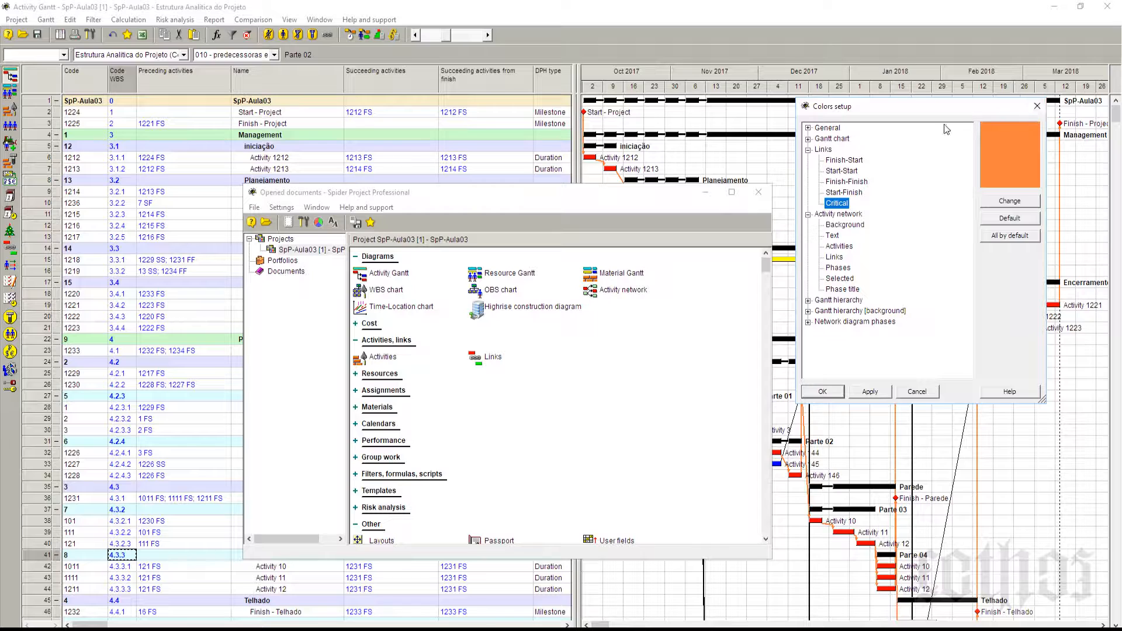
click(852, 162)
click(843, 171)
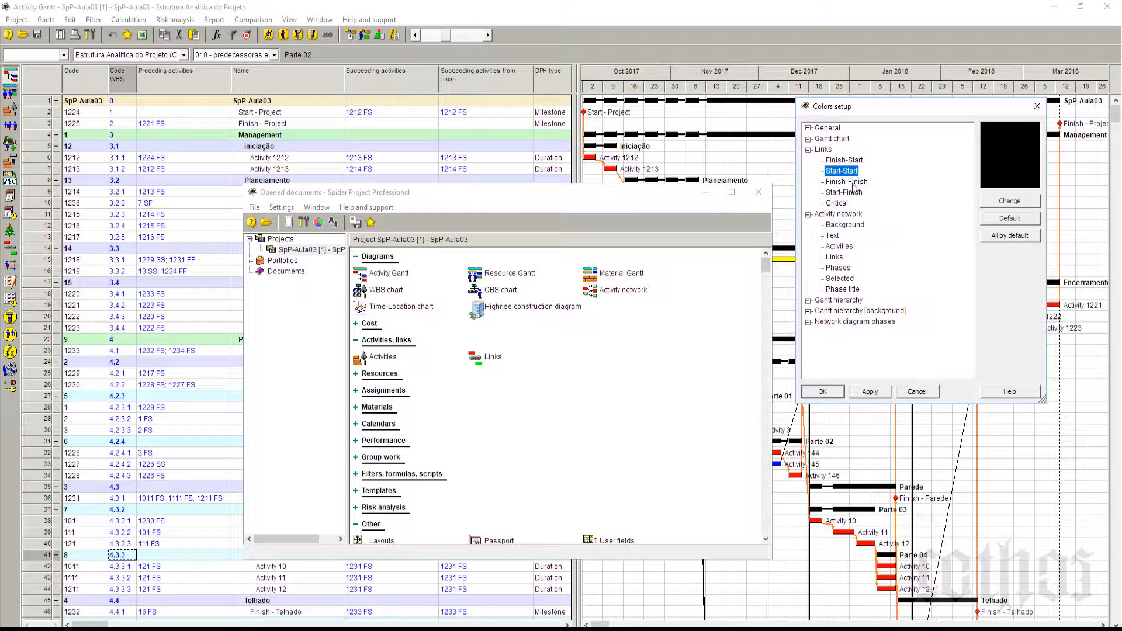
click(850, 182)
click(853, 193)
click(842, 161)
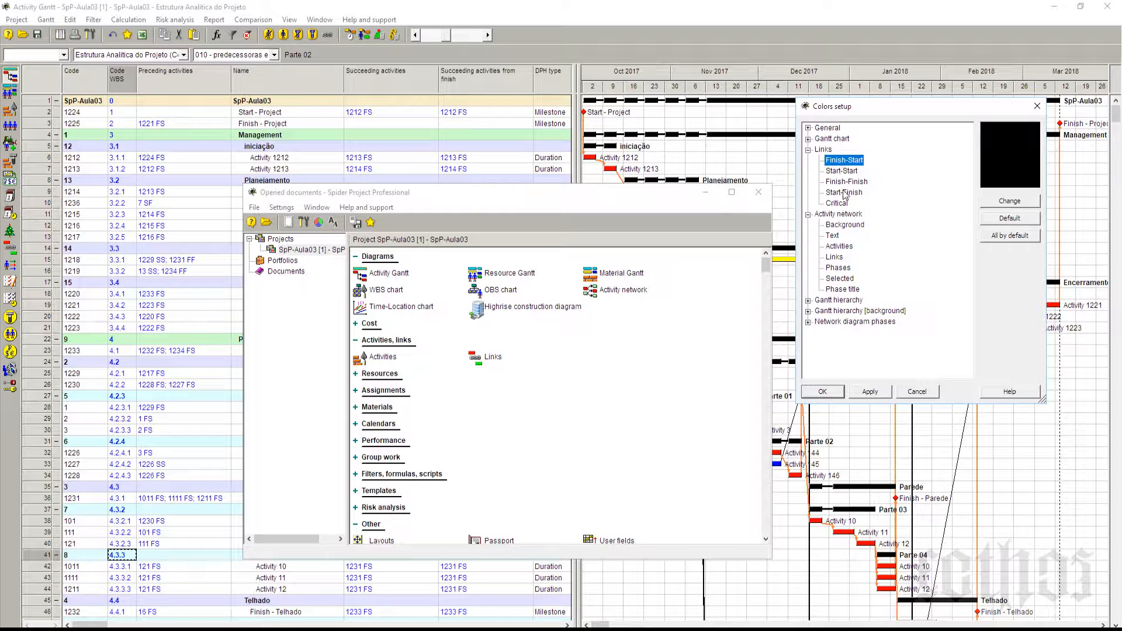
click(844, 192)
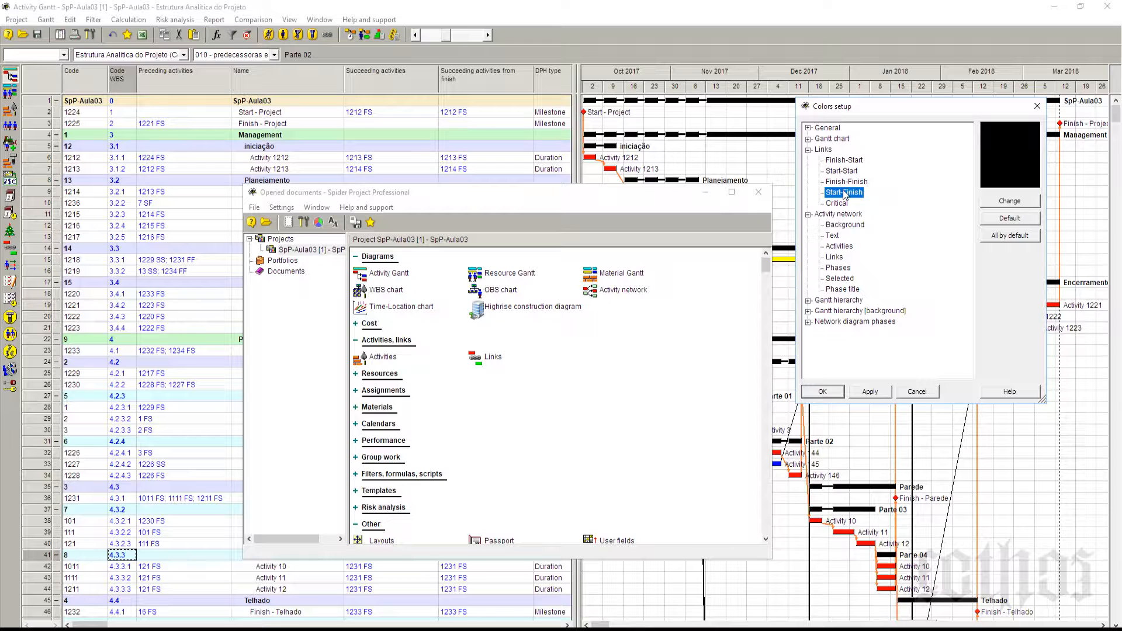
click(832, 162)
click(840, 171)
click(843, 182)
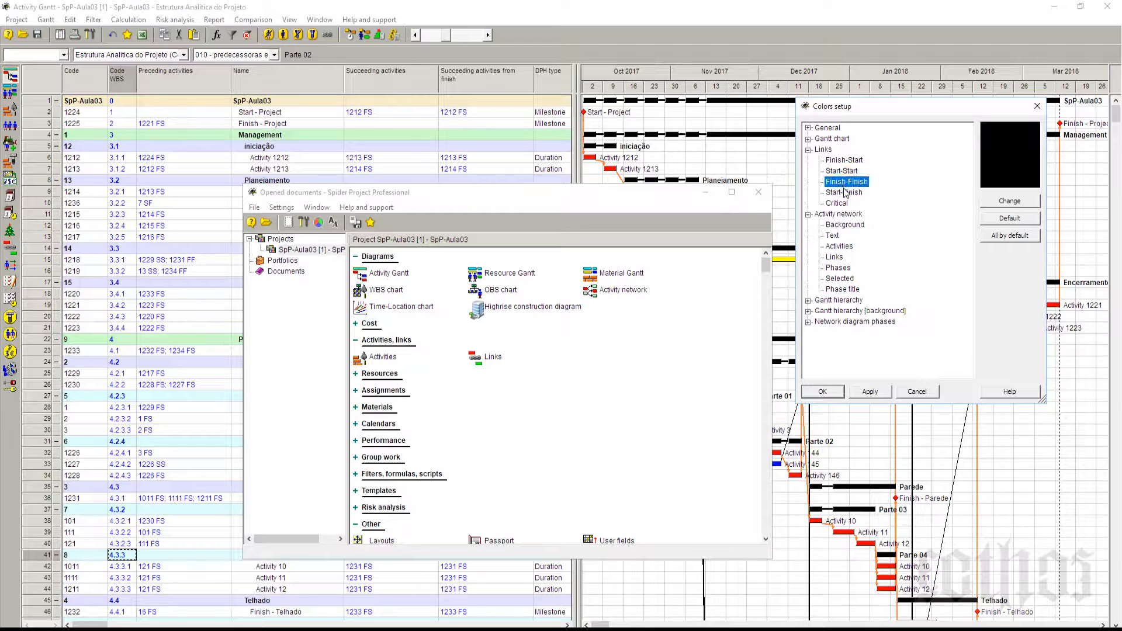
click(847, 193)
click(1037, 106)
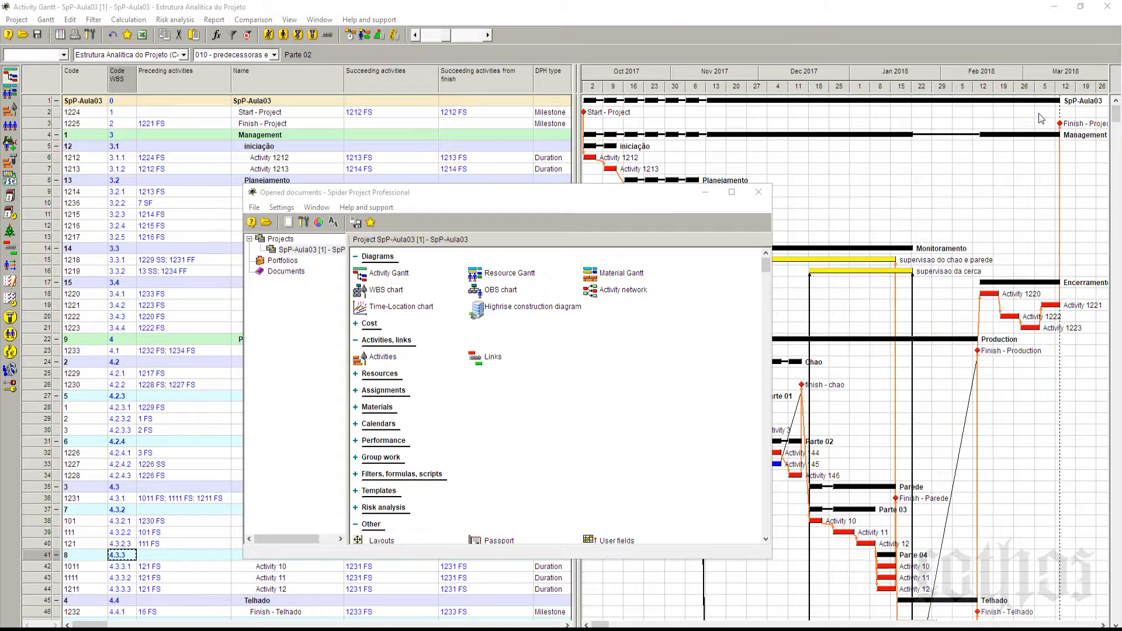
click(758, 192)
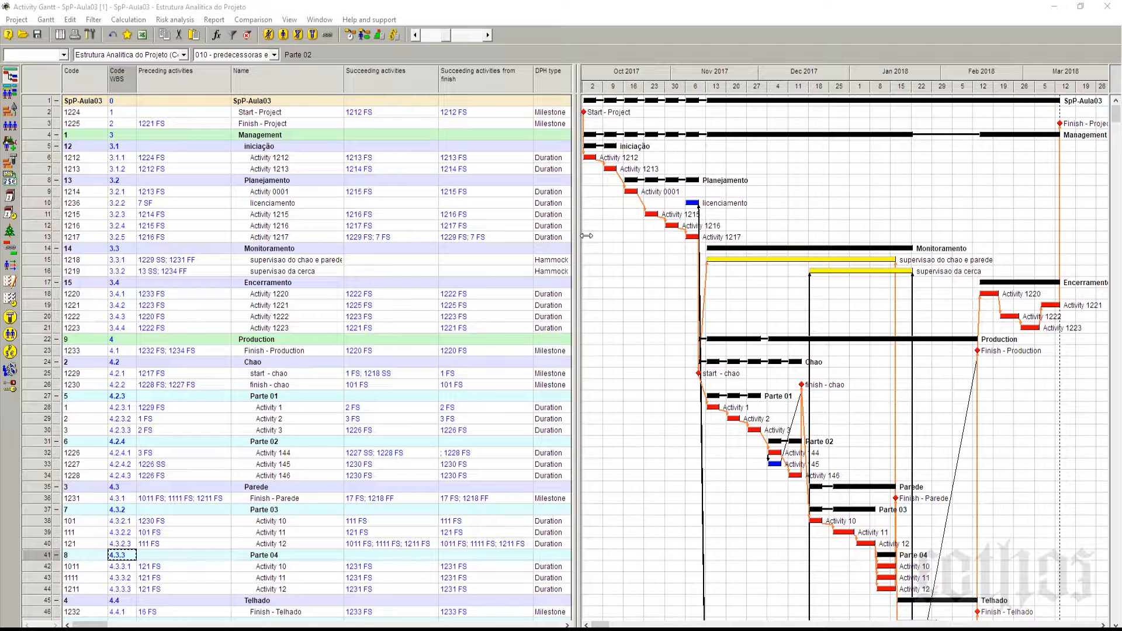
Step: Switch the Gantt to the layout 005 - Atividades
click(274, 55)
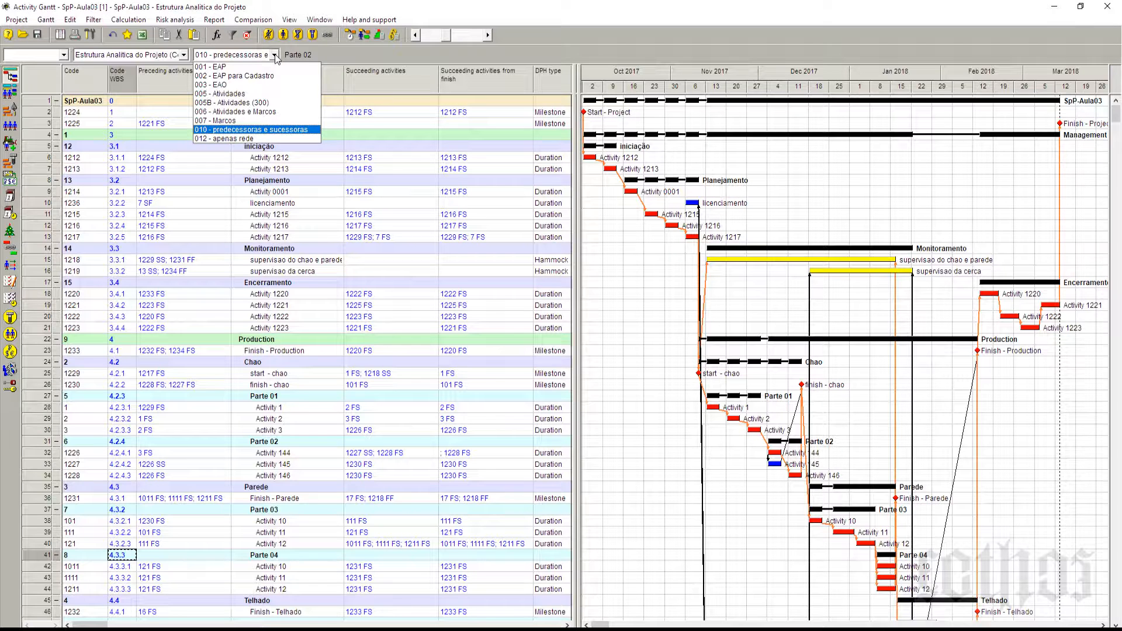
click(277, 95)
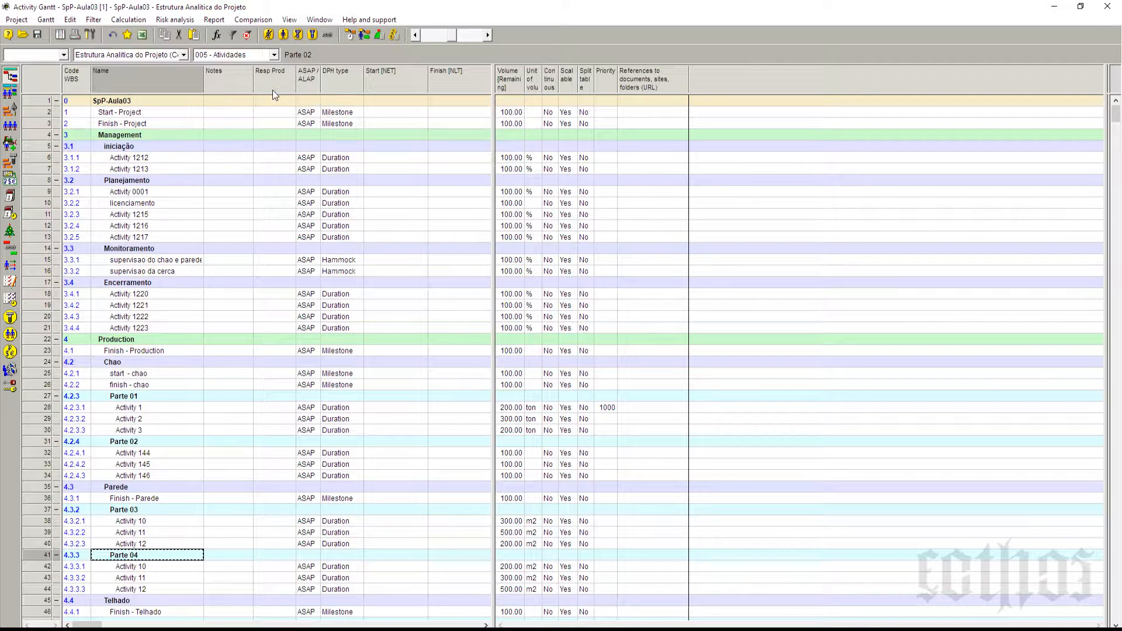
click(232, 54)
Step: Save the current layout in the project as a new layout named 020 - Atividades Atributos
click(44, 22)
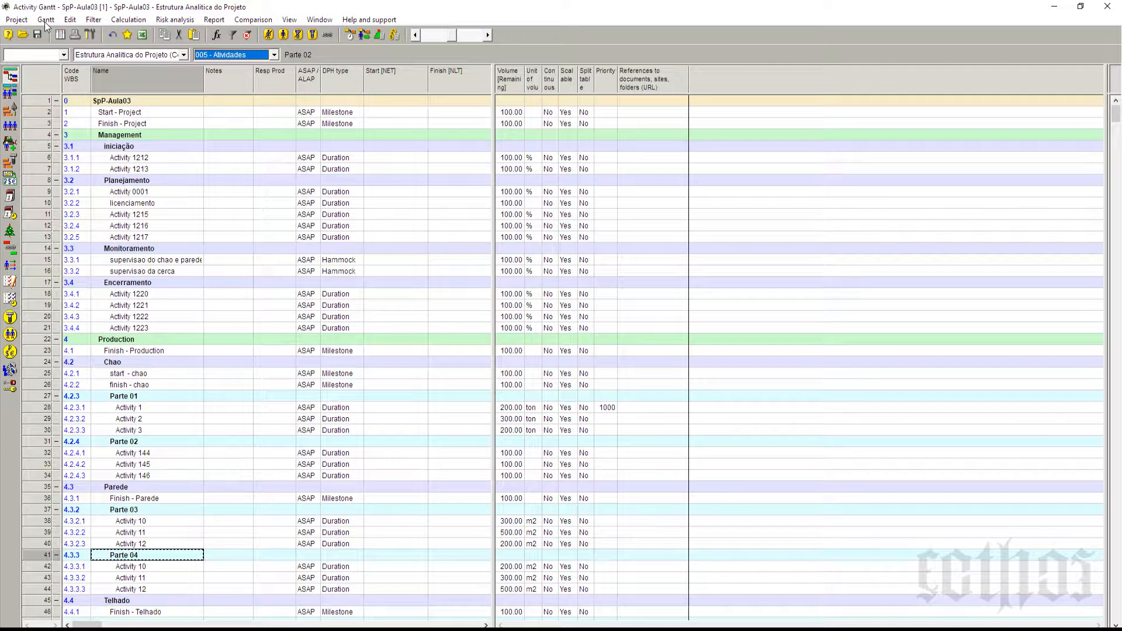
click(45, 22)
mouse_move(83, 58)
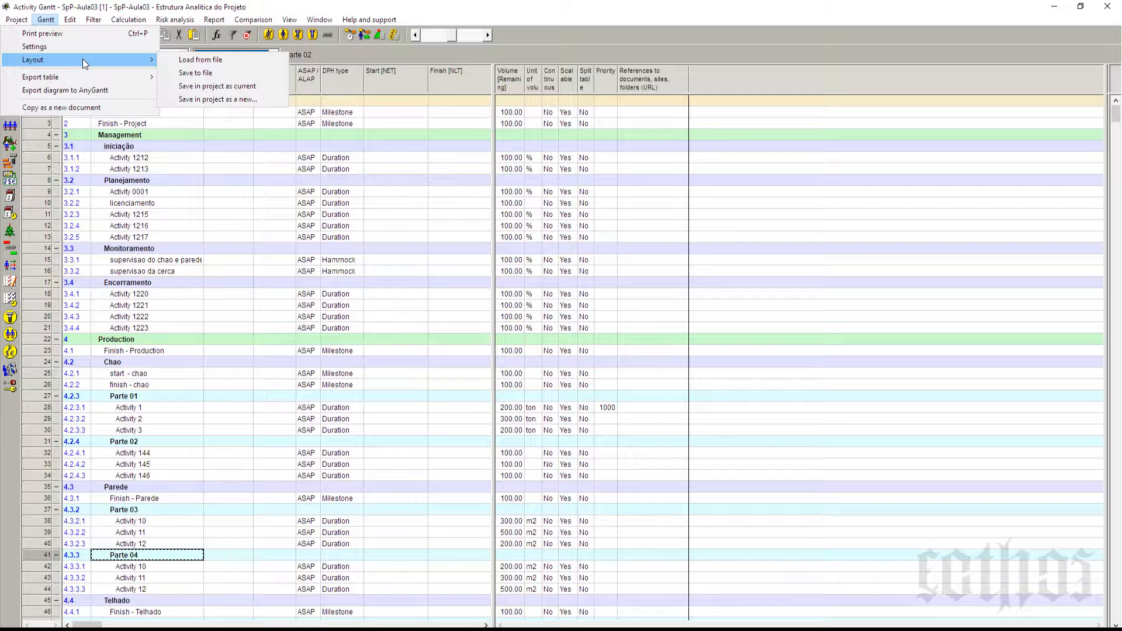
click(248, 97)
text(020 - )
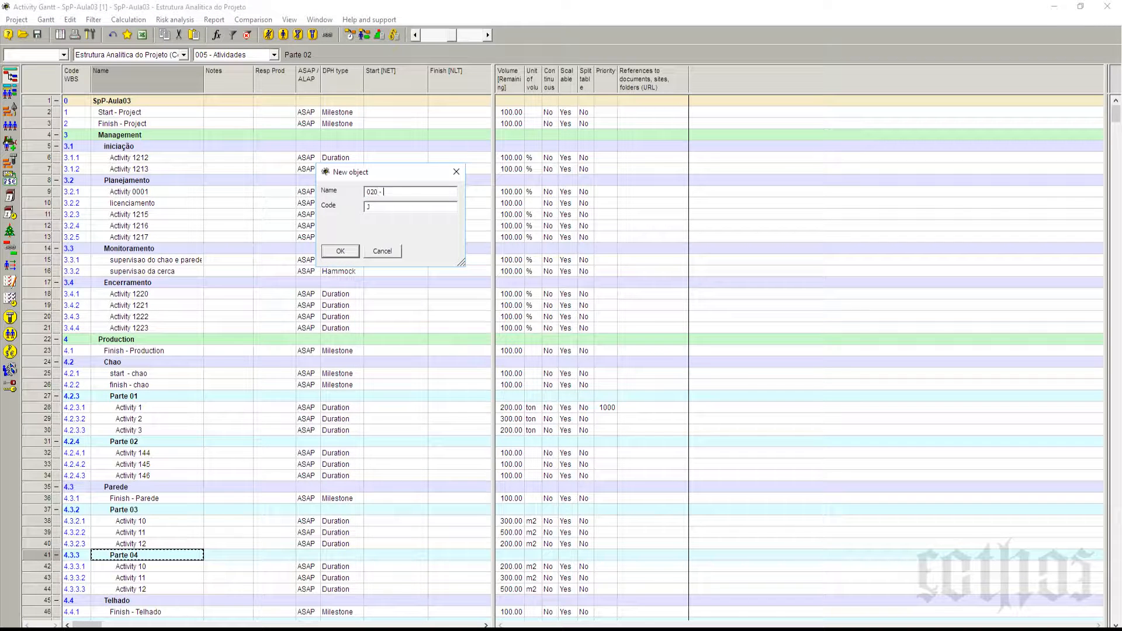
text(Atividades Atributos II)
click(350, 250)
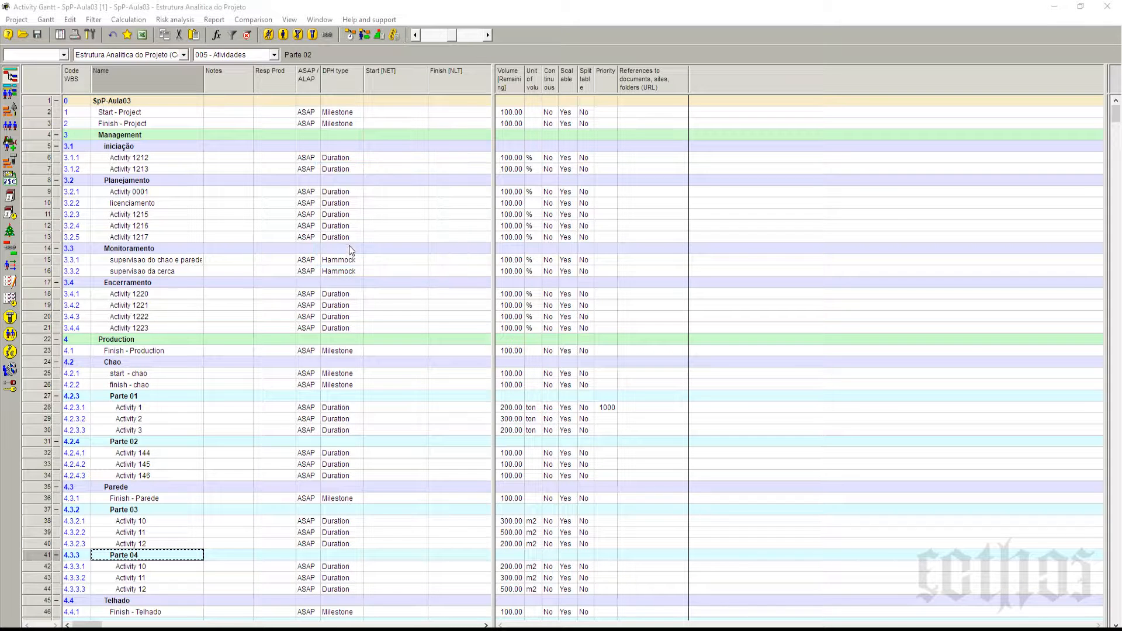
Step: Hide all columns to the right of Notes and move the table divider close beside the Notes column
click(235, 80)
right_click(235, 80)
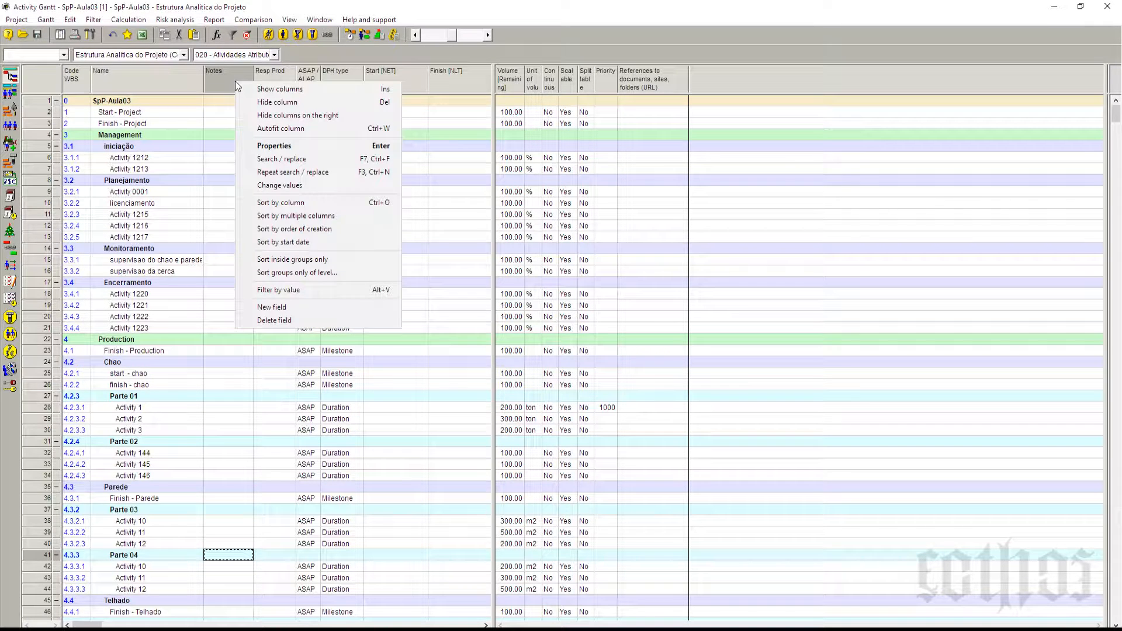
click(267, 116)
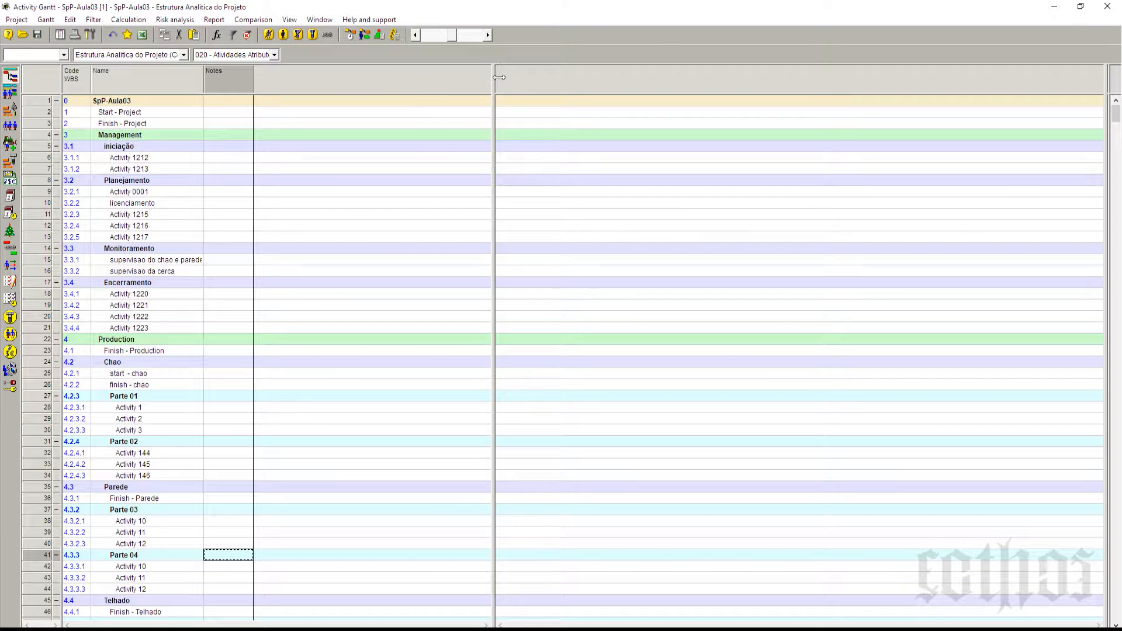
drag(500, 77, 544, 91)
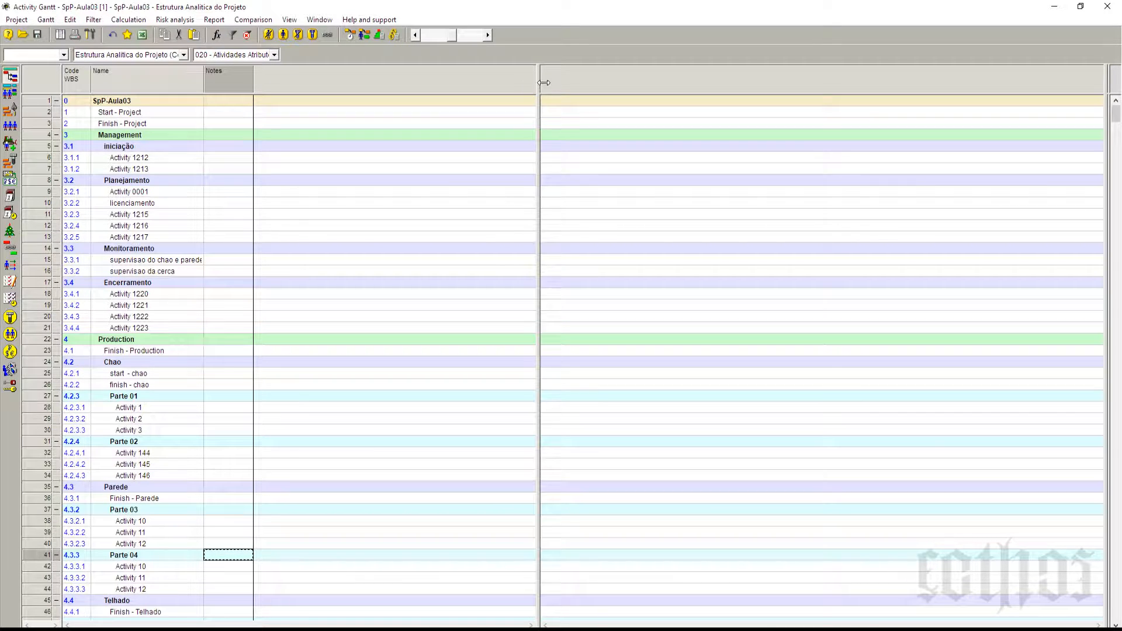
drag(544, 83, 286, 151)
Step: Show the standard field Duration, Days [Remaining] as a column in the empty part of the table beyond Notes
right_click(315, 88)
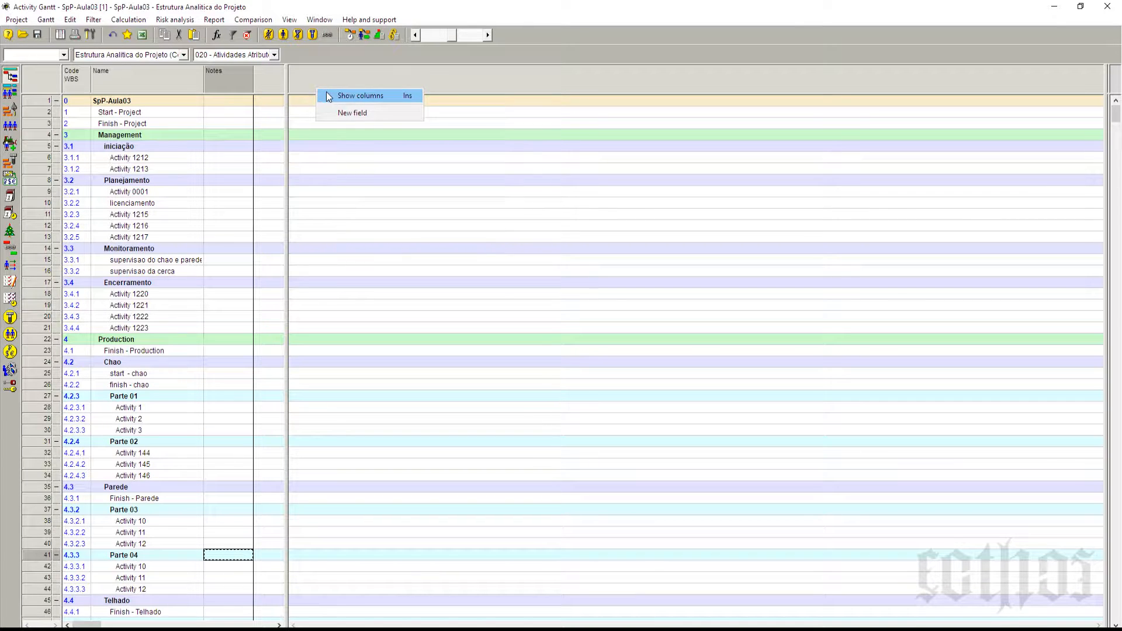
click(327, 97)
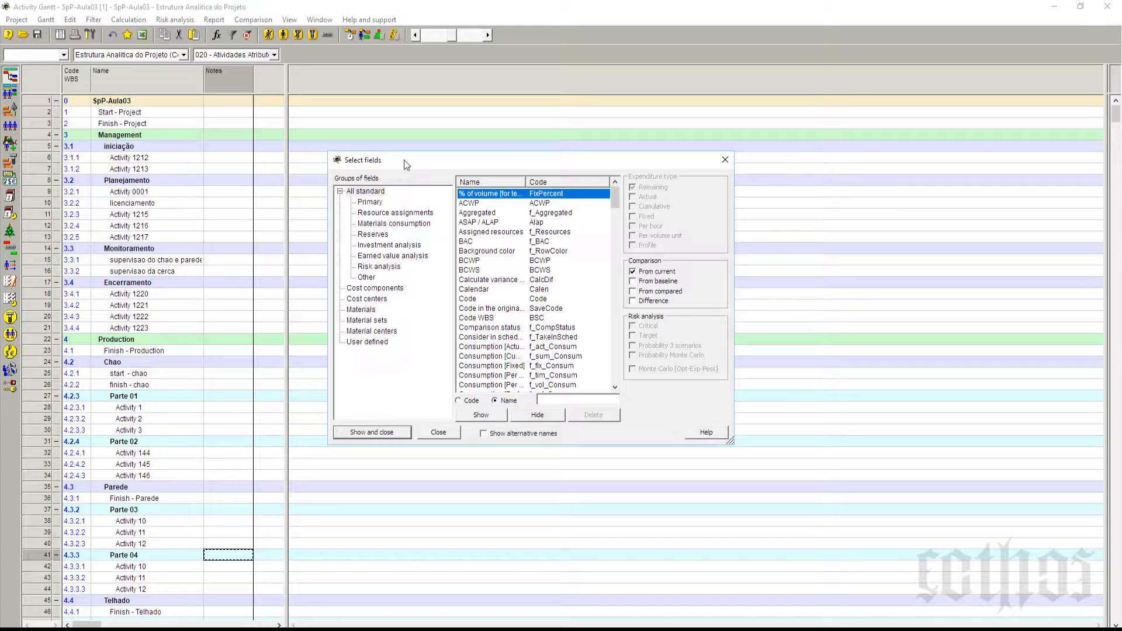
click(373, 193)
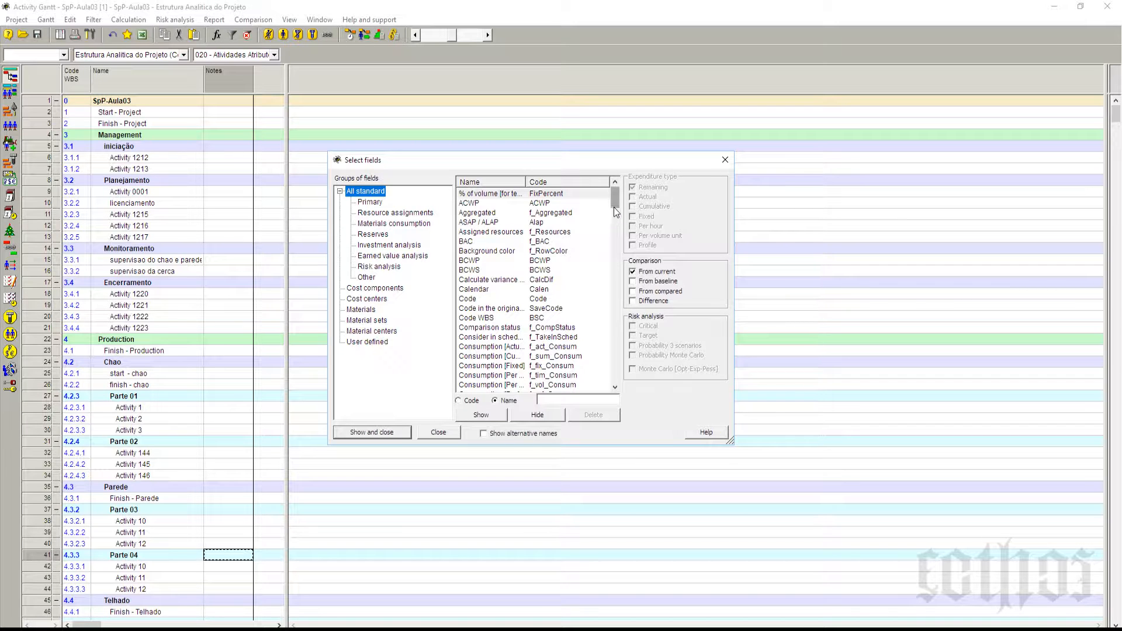
drag(613, 207, 619, 236)
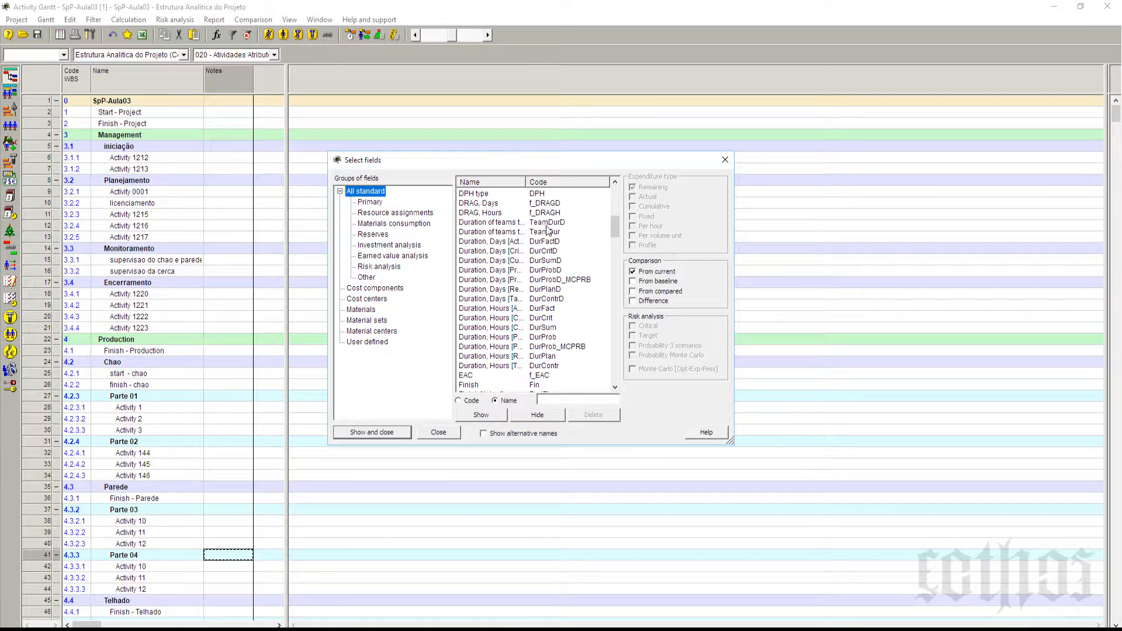
drag(525, 182, 581, 181)
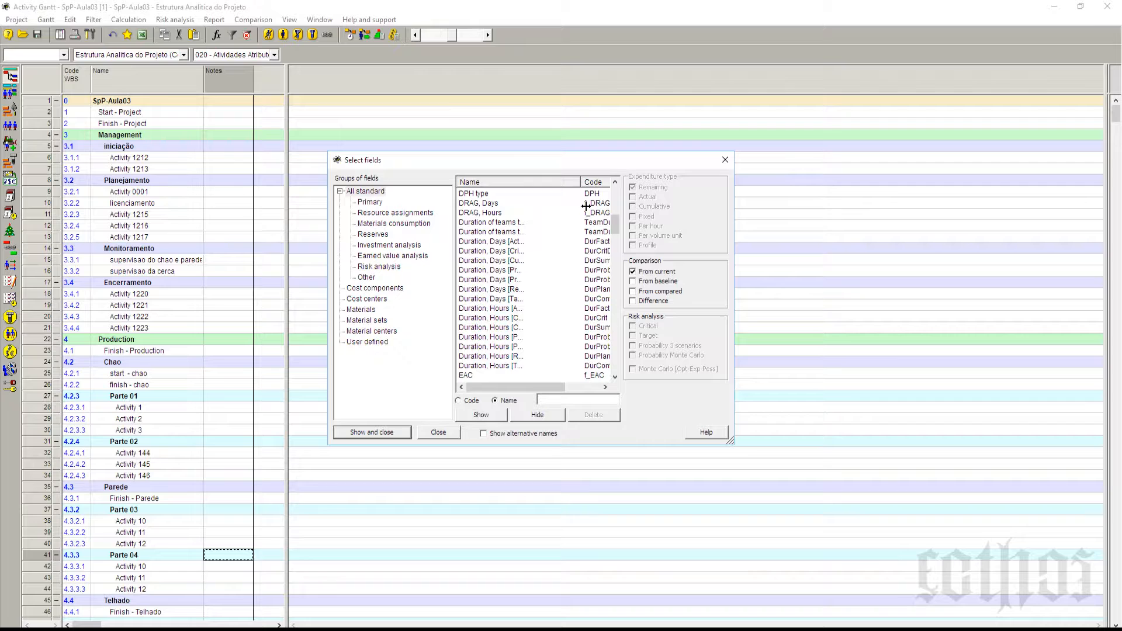
click(504, 291)
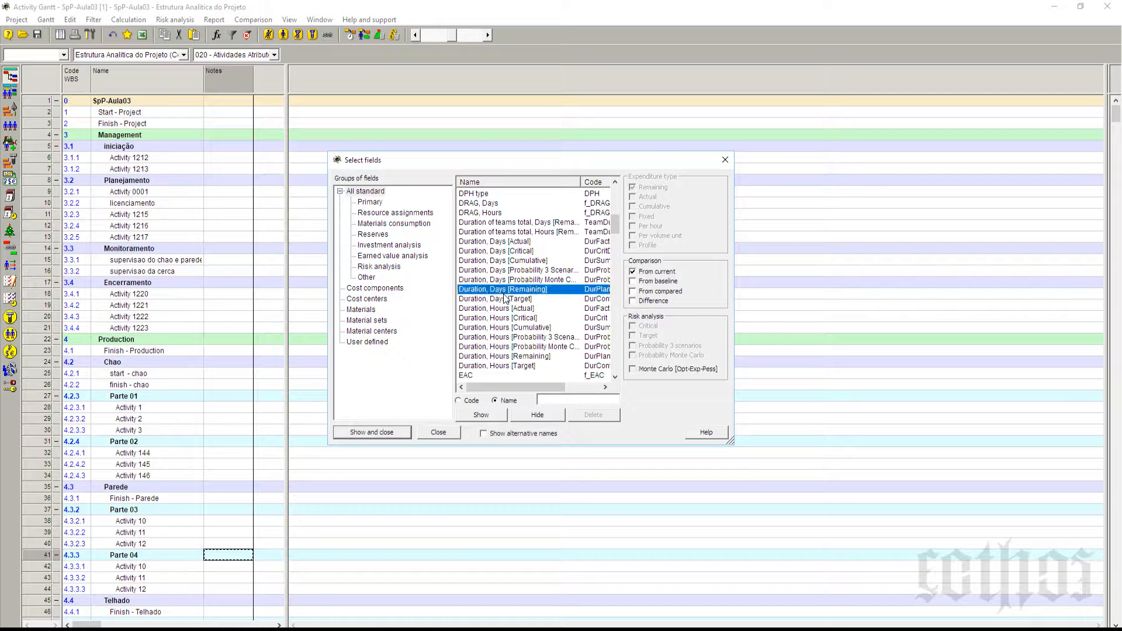
click(500, 261)
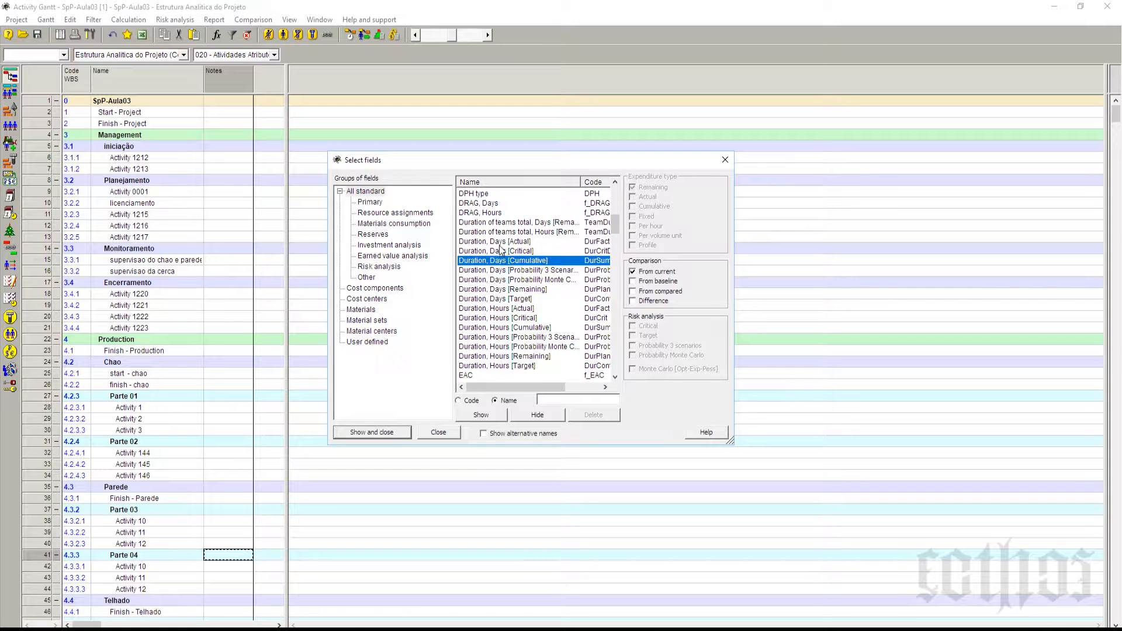
click(499, 242)
click(501, 252)
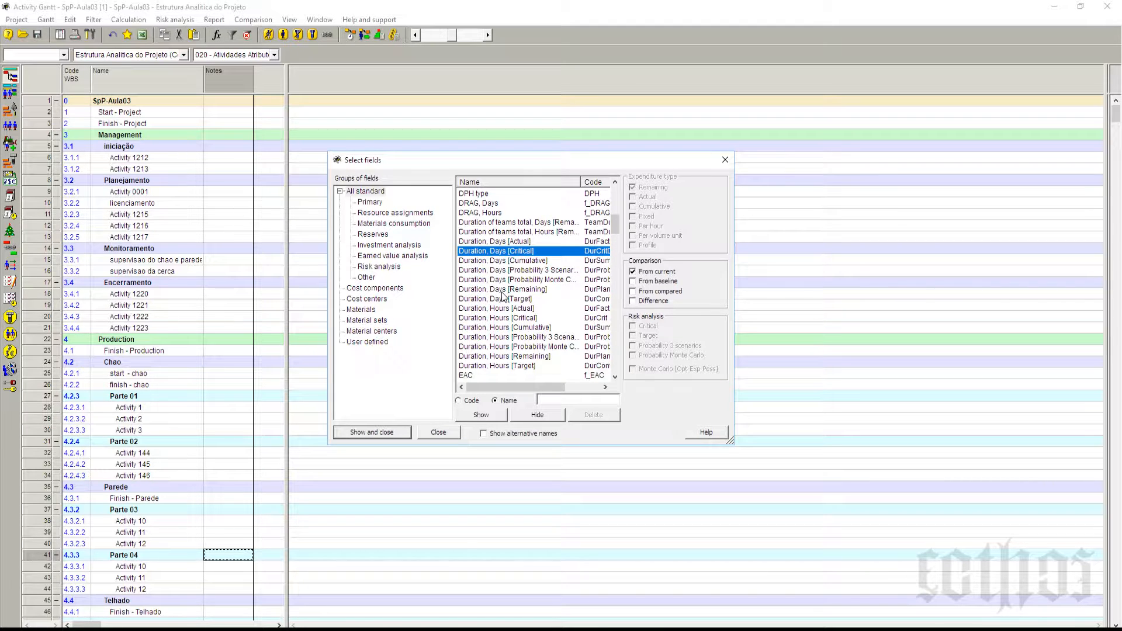
click(501, 290)
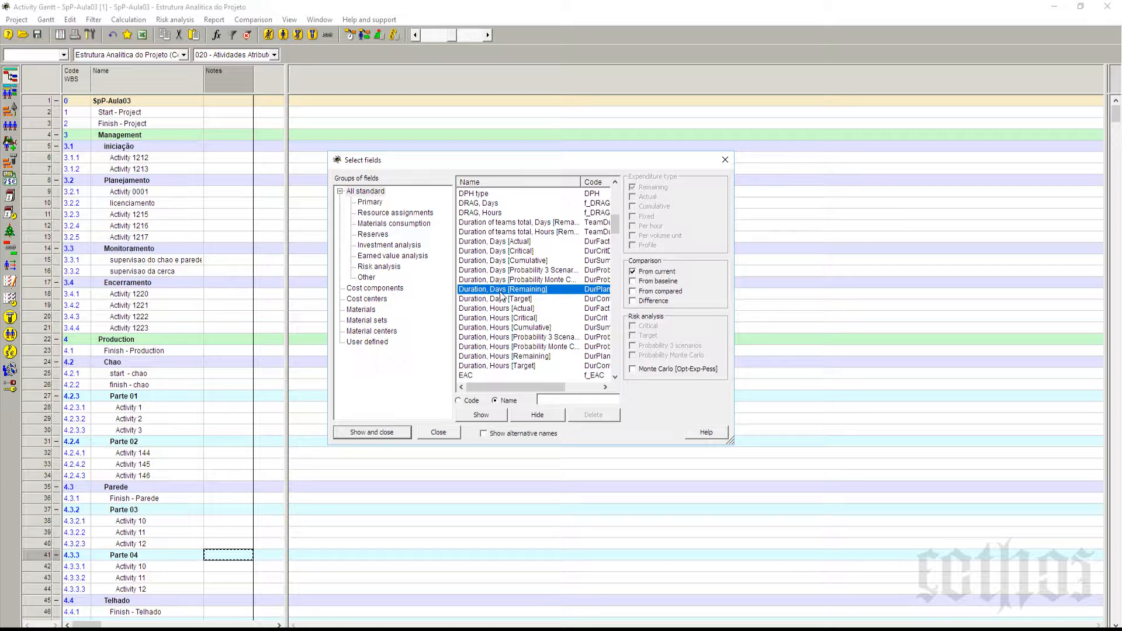
click(479, 414)
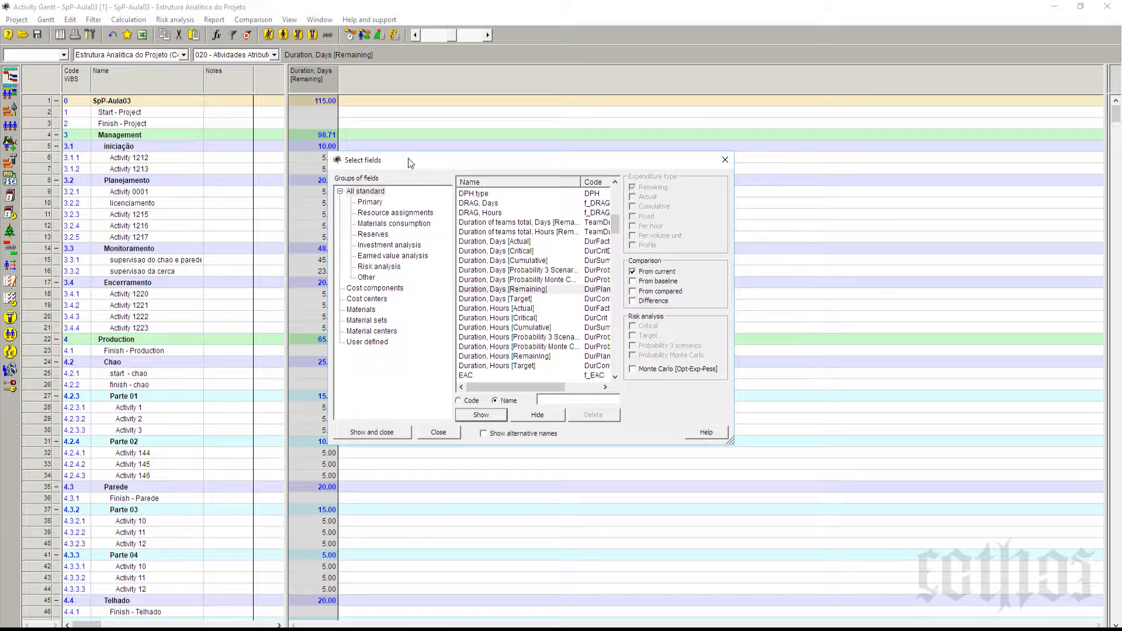
Step: Move the field selection window clear of the new column and add the Duration, Hours [Remaining] column
drag(408, 158, 499, 155)
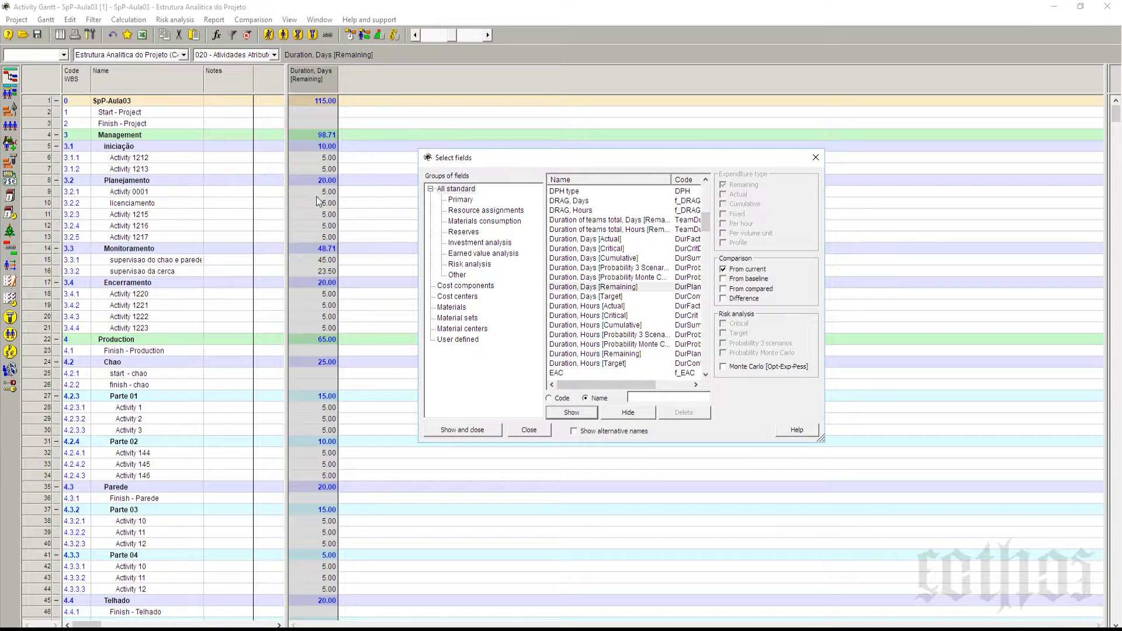
click(619, 287)
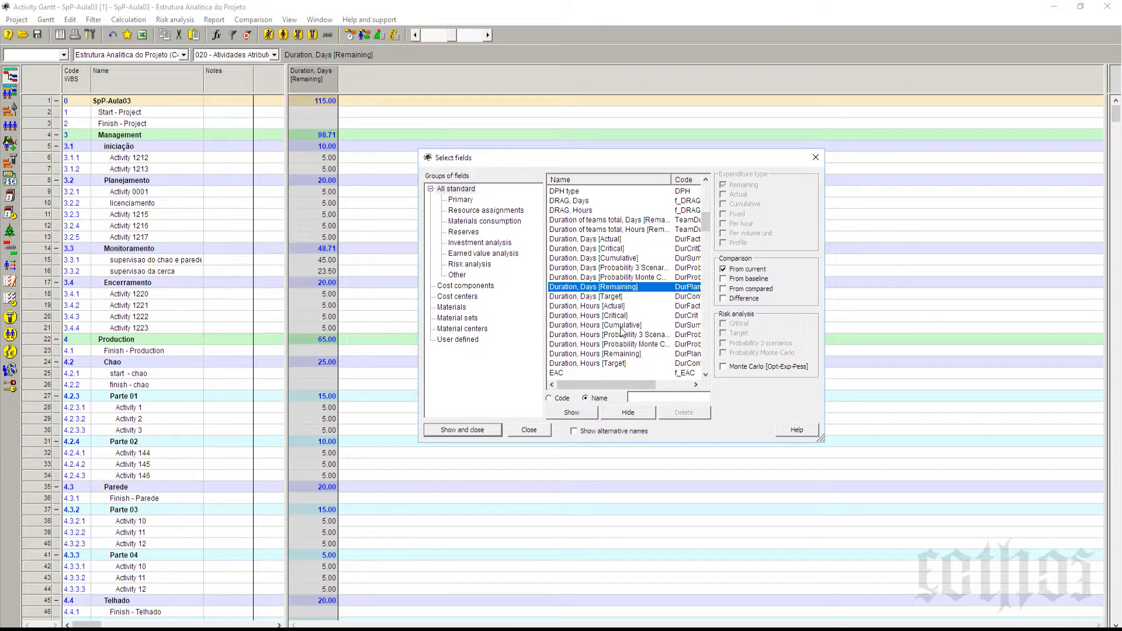
click(621, 355)
click(587, 413)
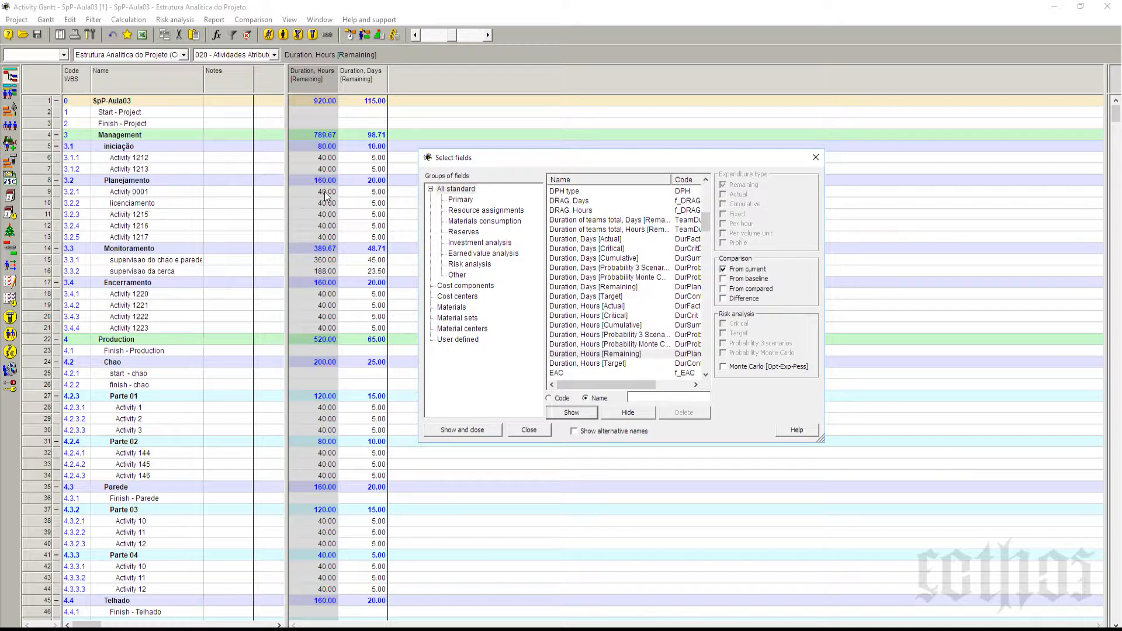
Step: Add the DPH type column, close the field selection, and move the table divider right beside the Notes column
click(617, 355)
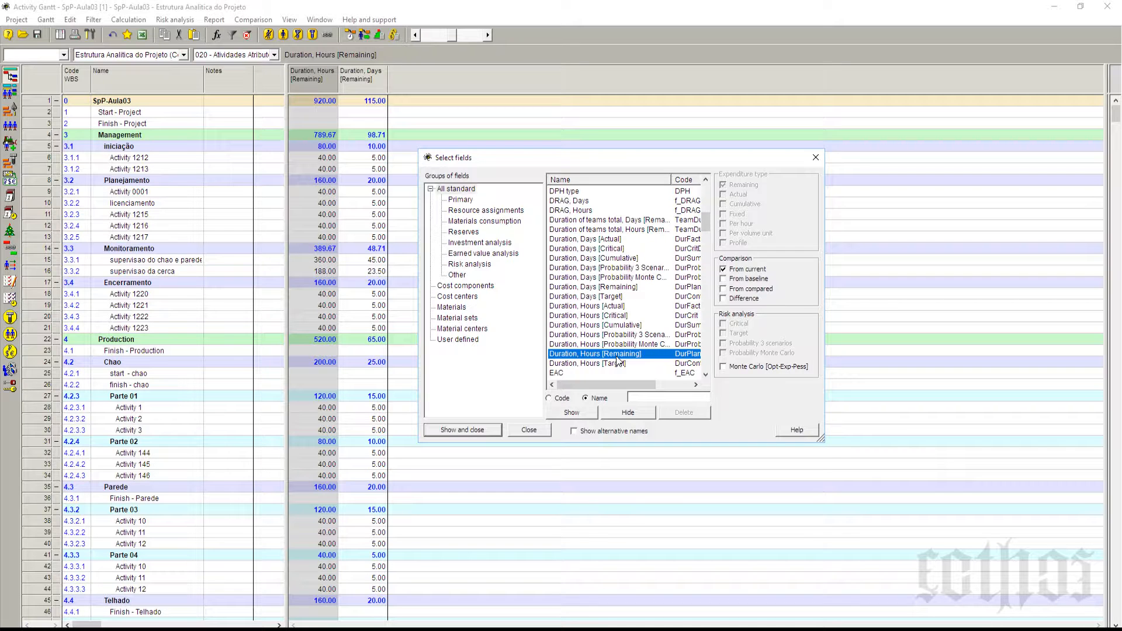
click(622, 289)
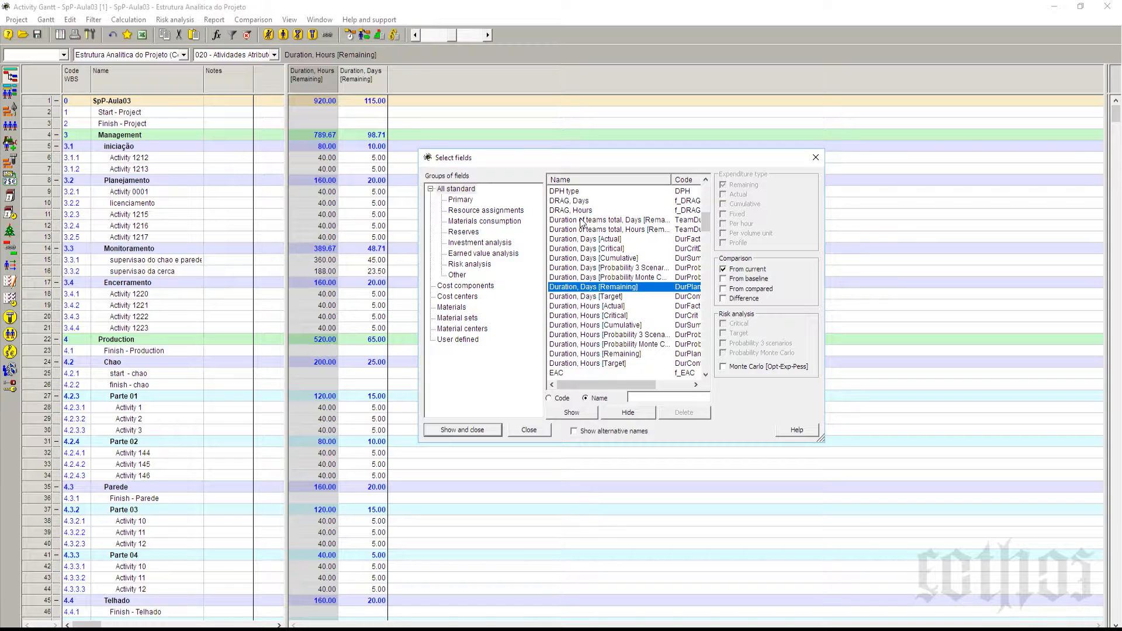
click(556, 192)
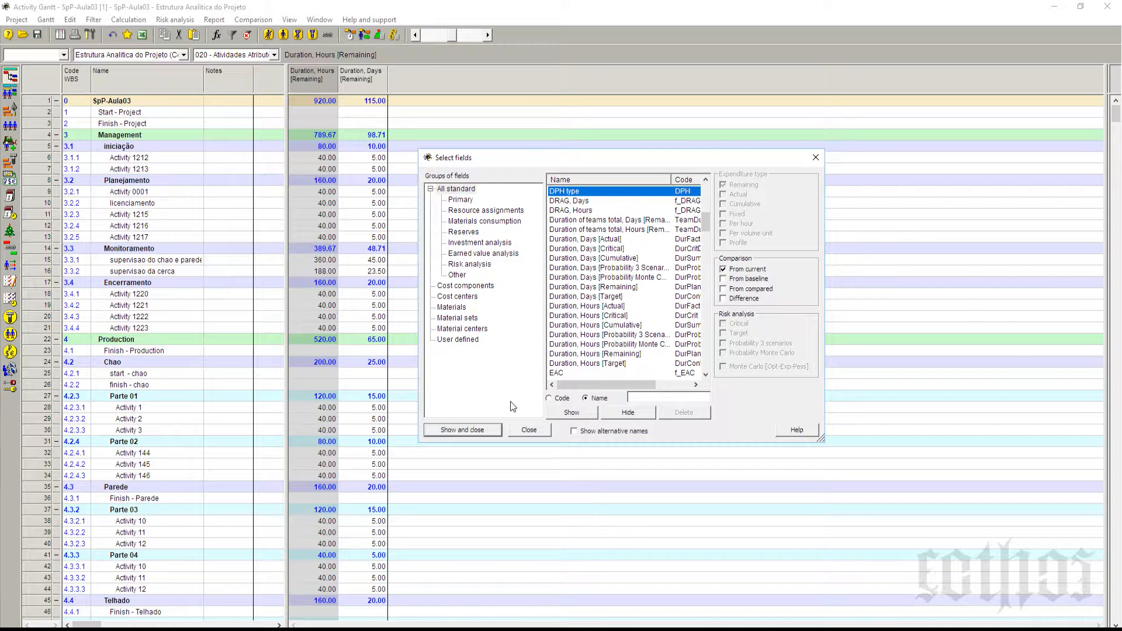
click(475, 430)
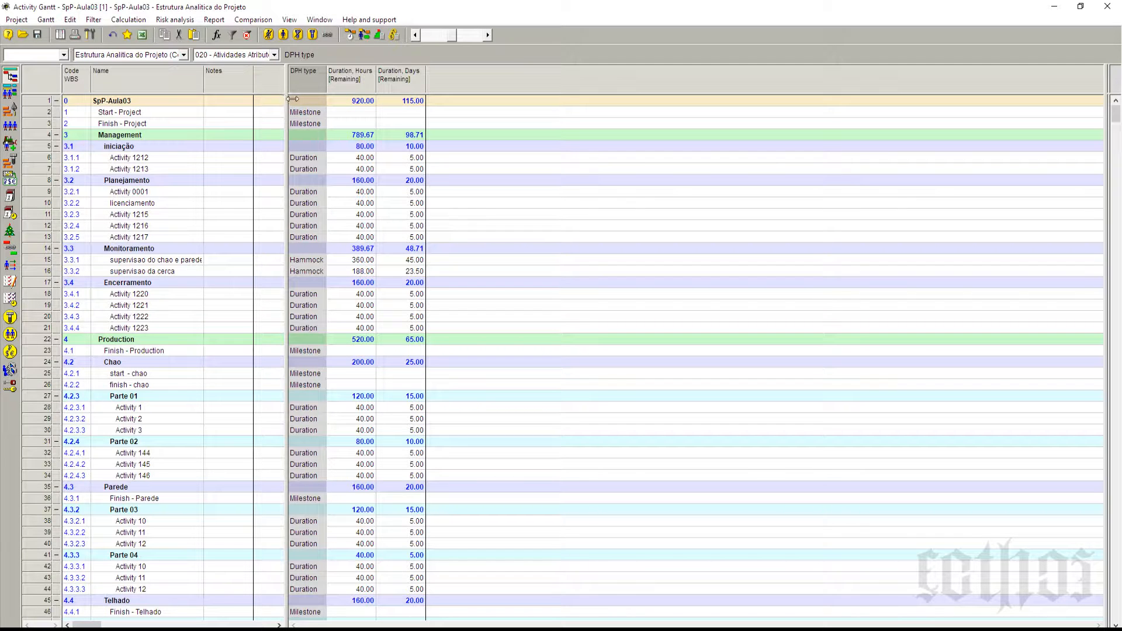
drag(286, 93, 256, 93)
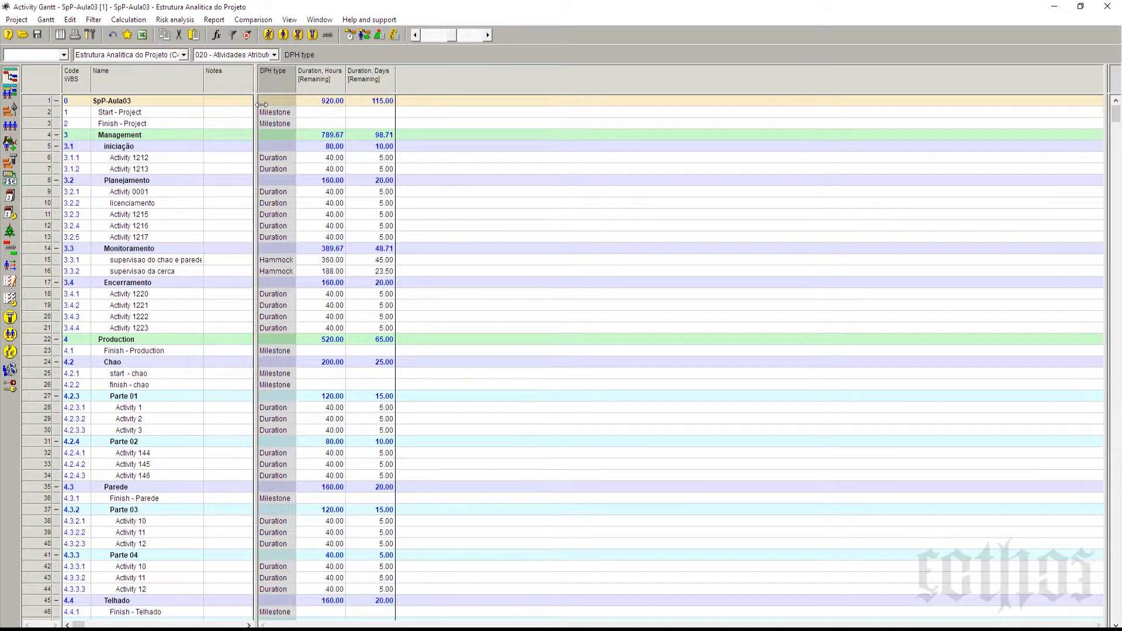
Step: Set the DPH type of Activity 1220 under Encerramento to Productivity
click(267, 157)
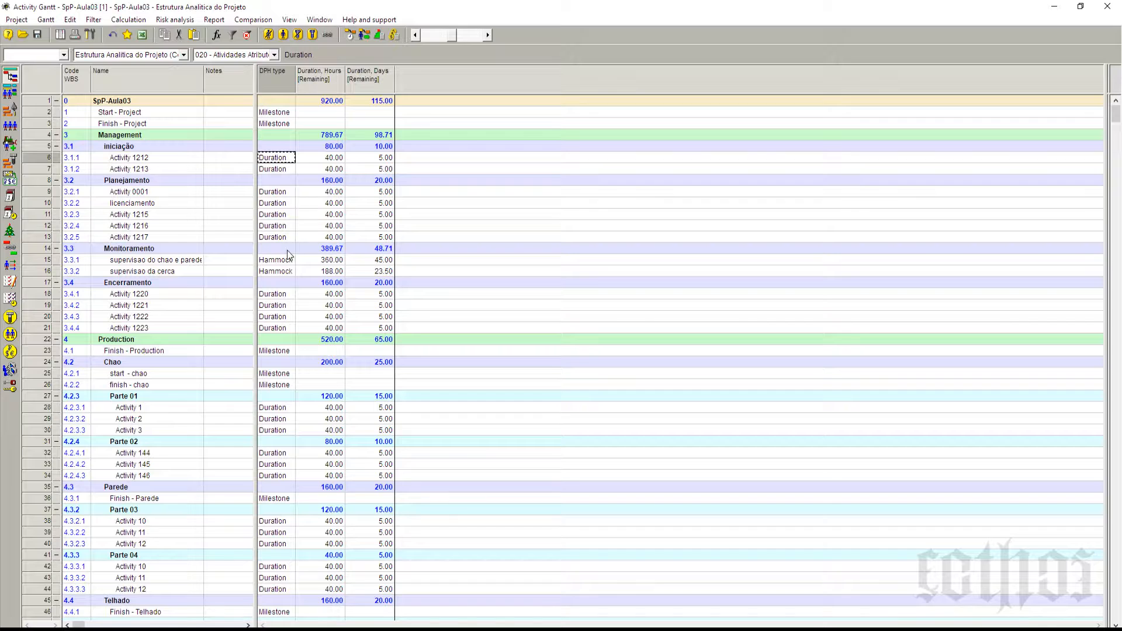
click(285, 259)
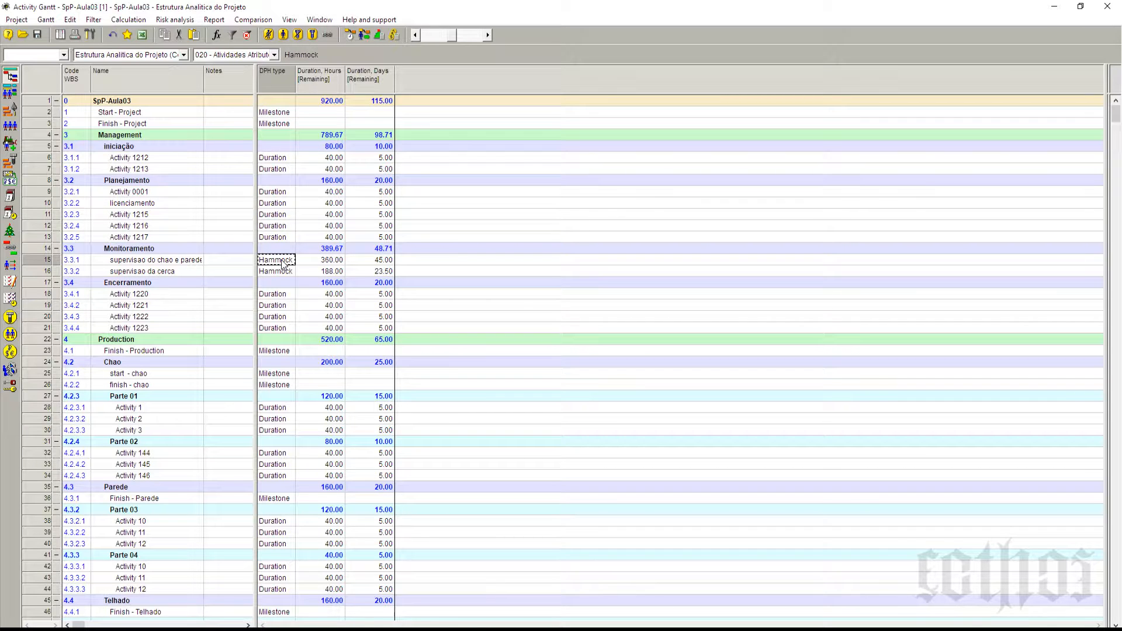
click(292, 296)
click(290, 294)
click(288, 332)
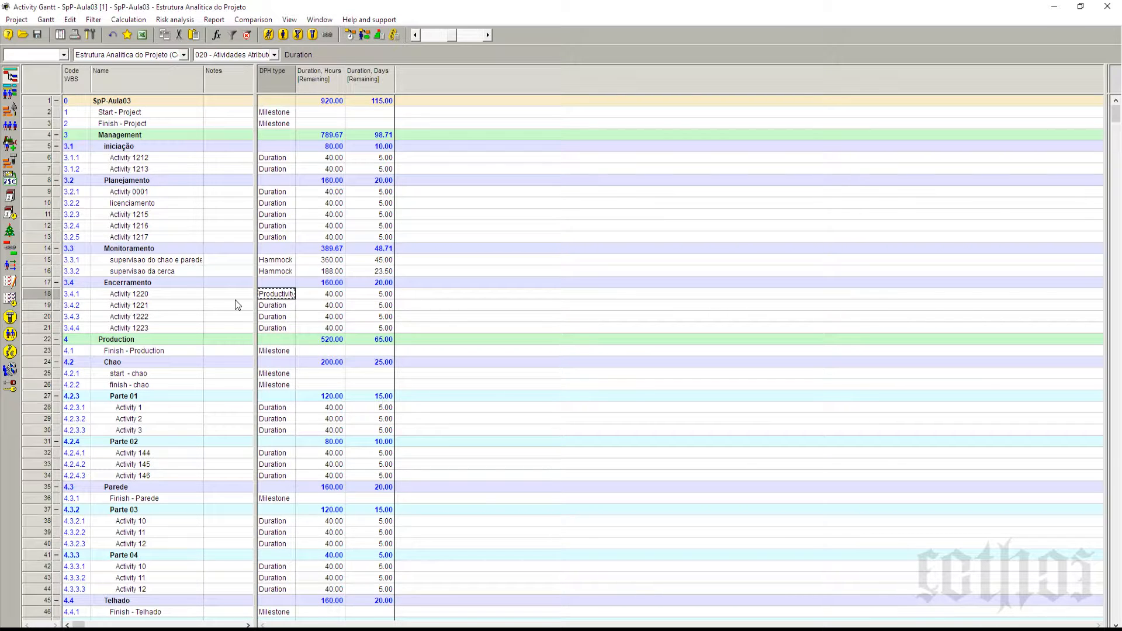
Step: Examine the remaining hours and days of Activity 1220, and compare its row with supervisao do chao e parede and Activity 1217
click(391, 295)
click(330, 298)
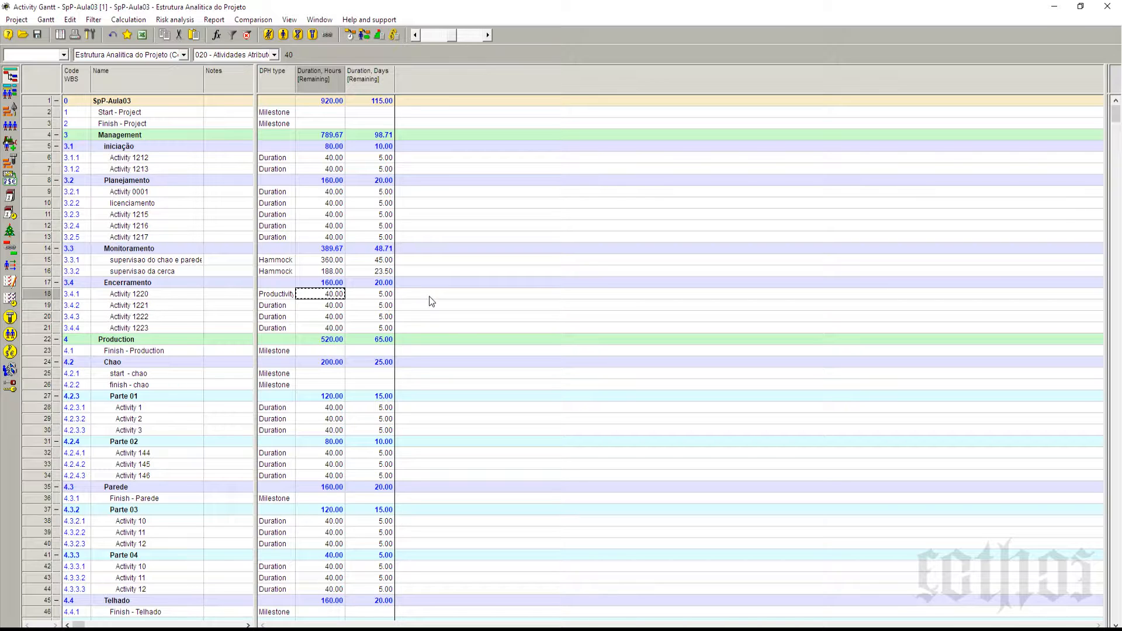
click(385, 296)
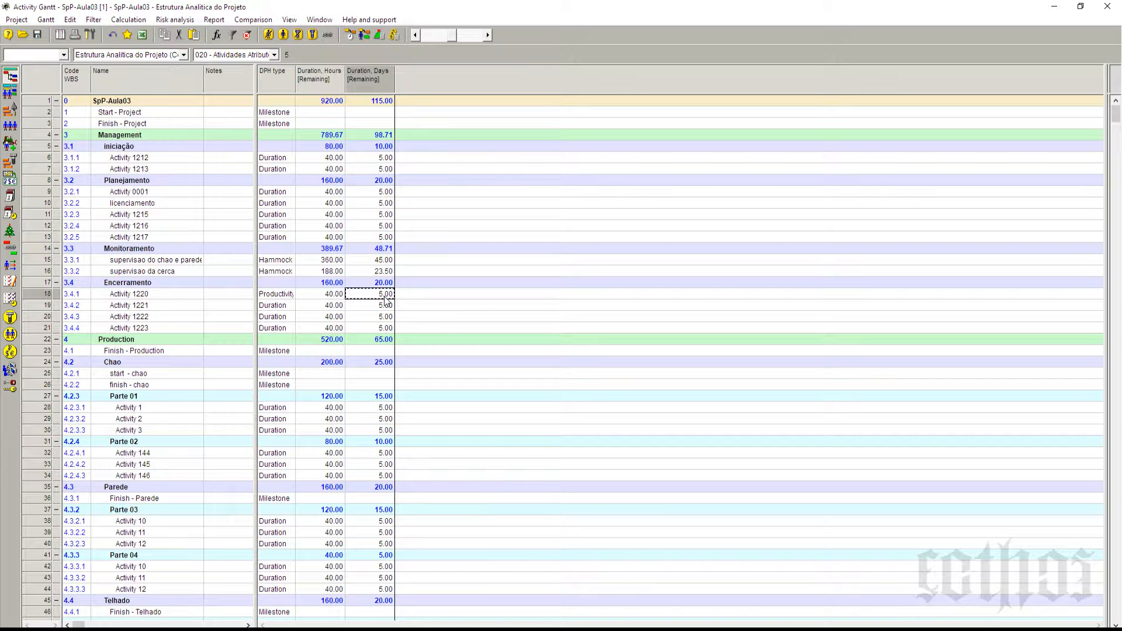
click(34, 296)
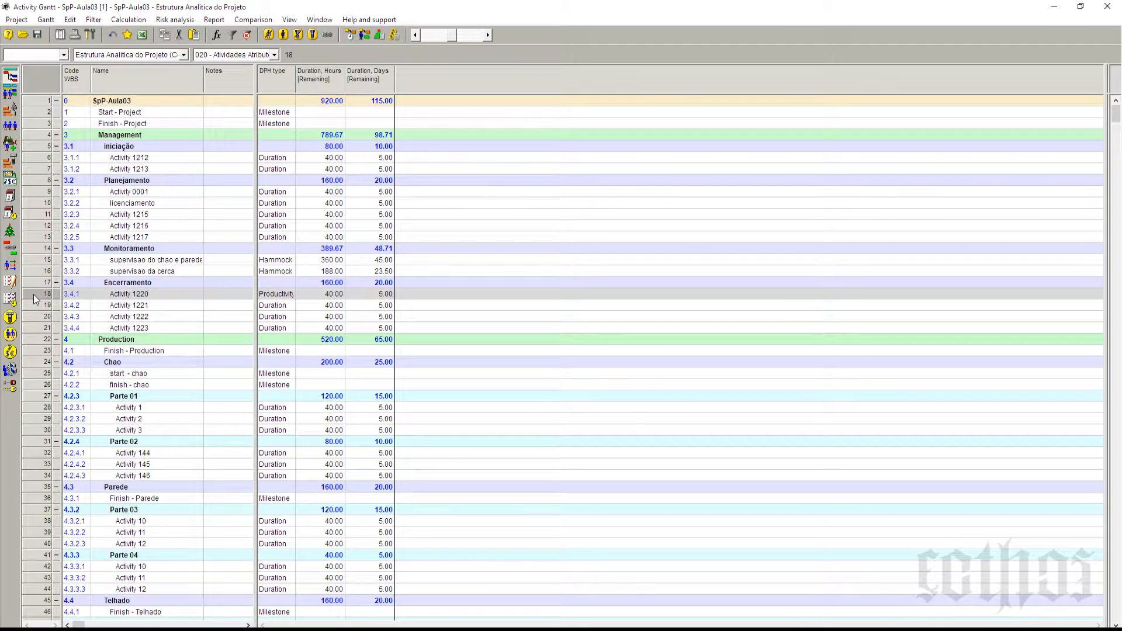
click(35, 260)
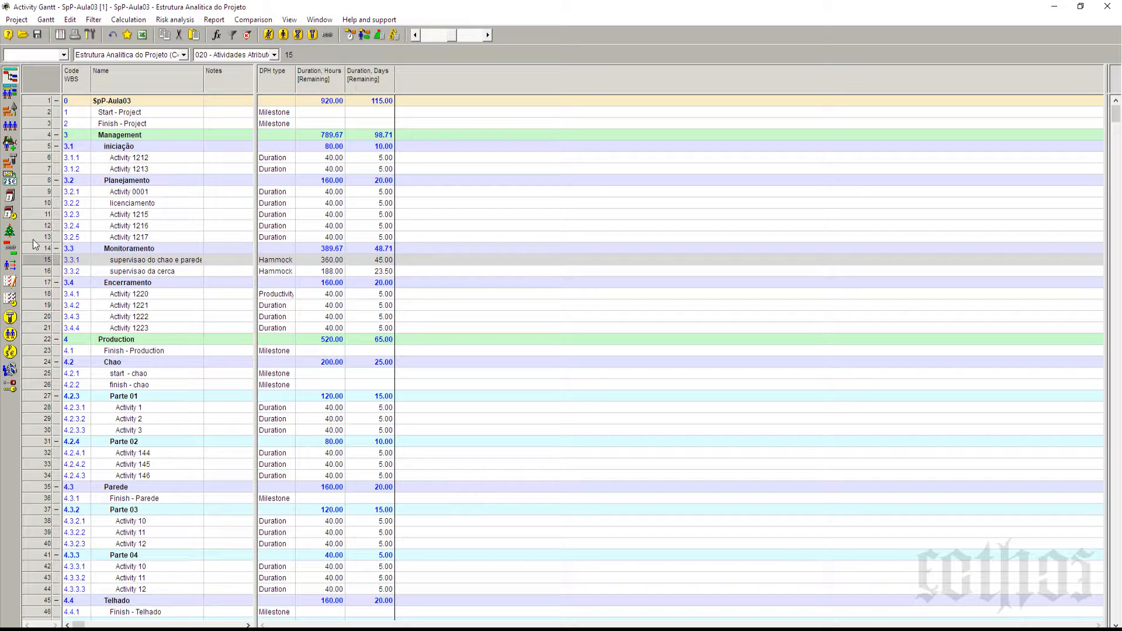
click(33, 236)
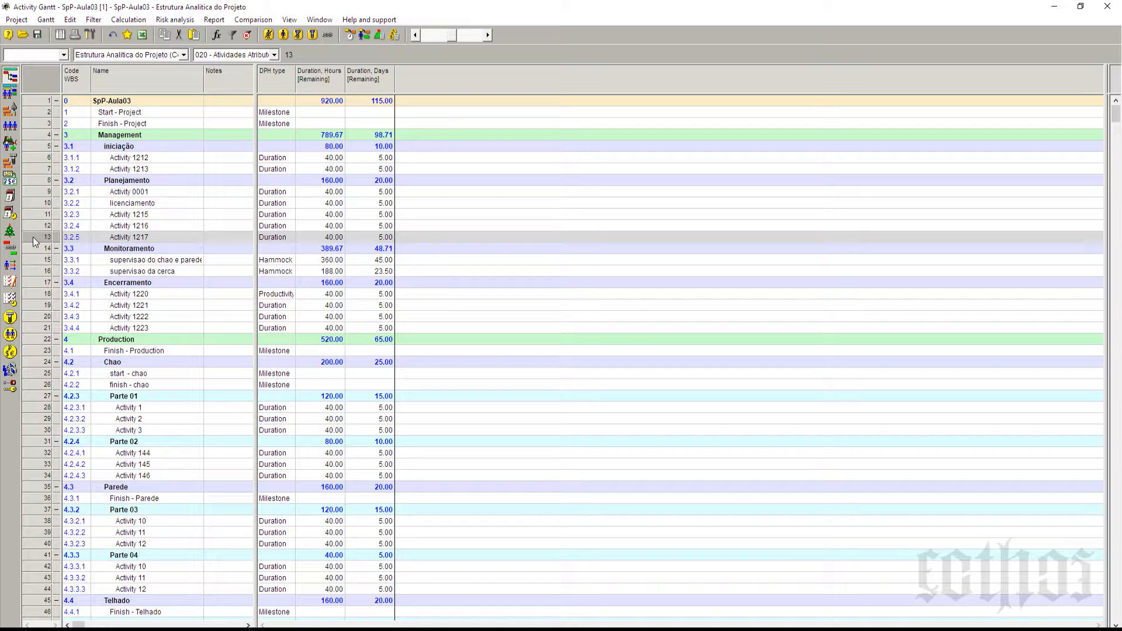
Step: Set the DPH type of Activity 1220 back to Duration
click(291, 297)
click(289, 294)
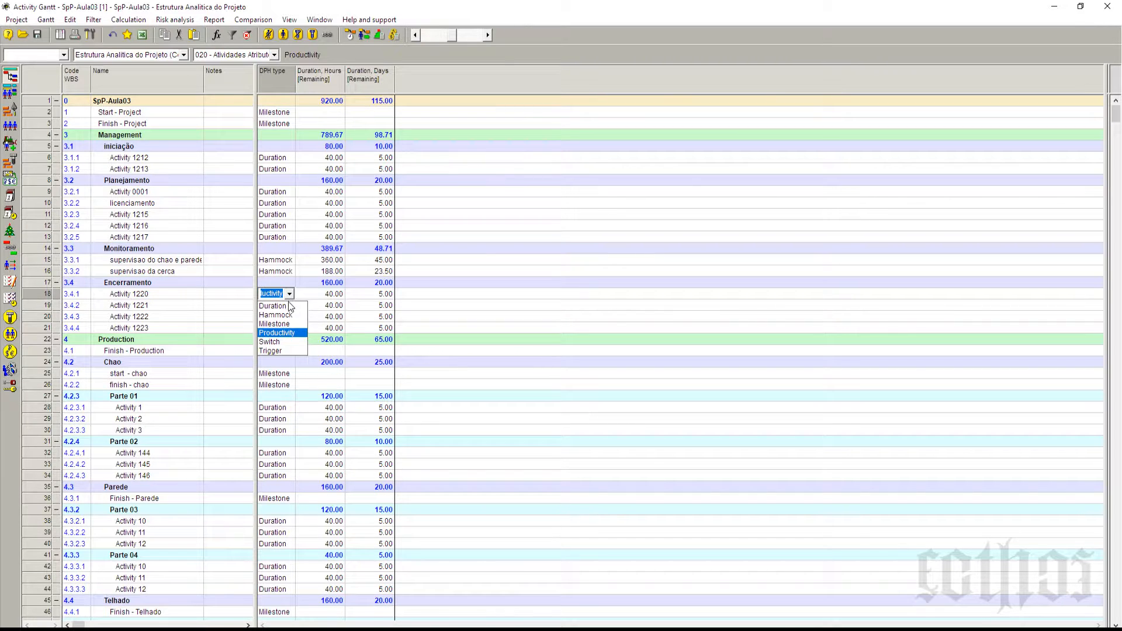
click(293, 309)
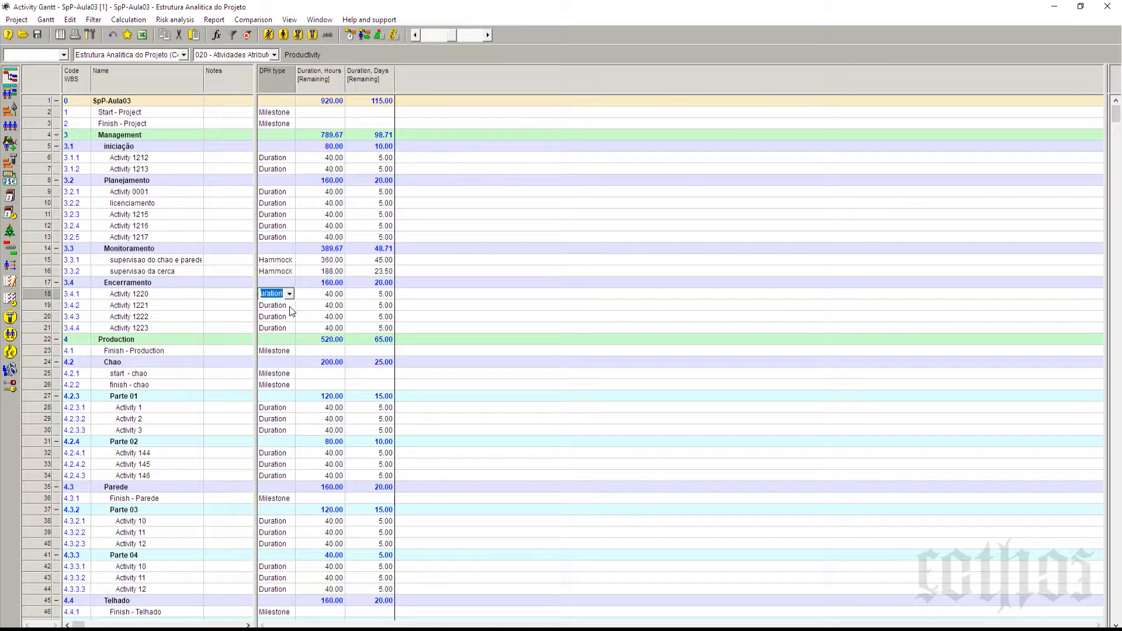
Step: Review the remaining durations in days of Activities 1220 to 1223 and the whole Duration, Days column
click(179, 299)
click(181, 305)
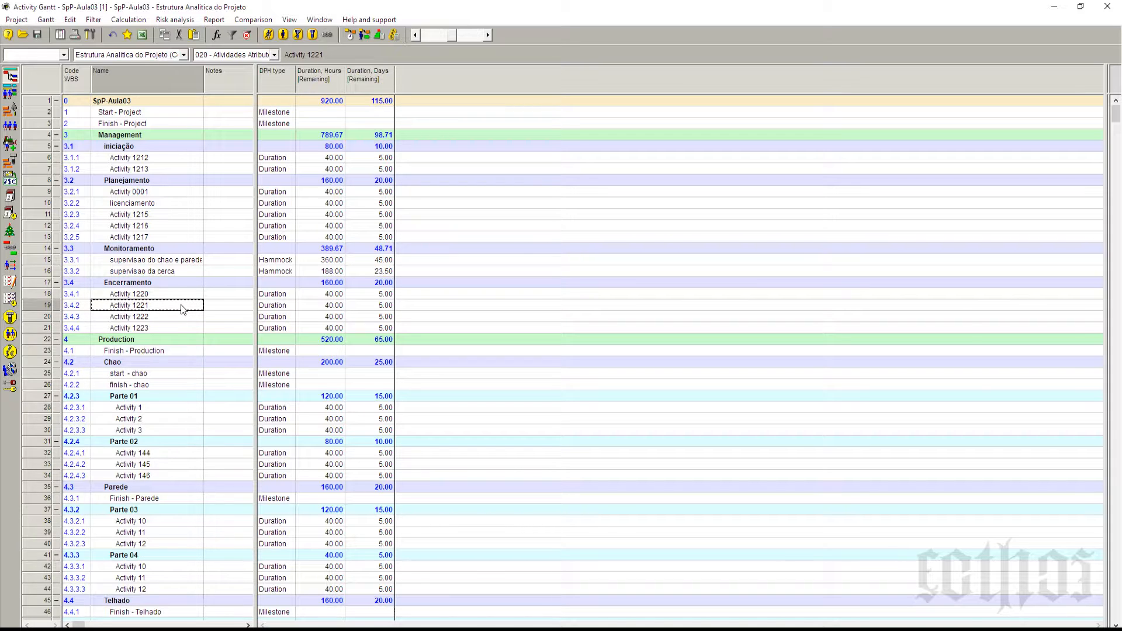
click(361, 299)
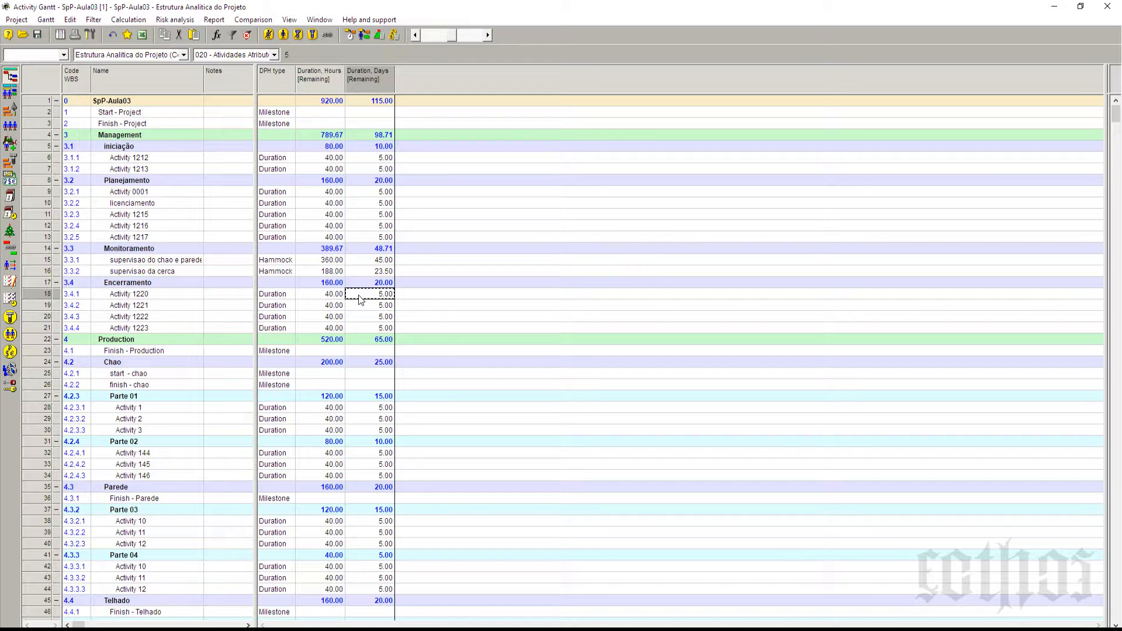
click(376, 309)
click(374, 317)
click(377, 327)
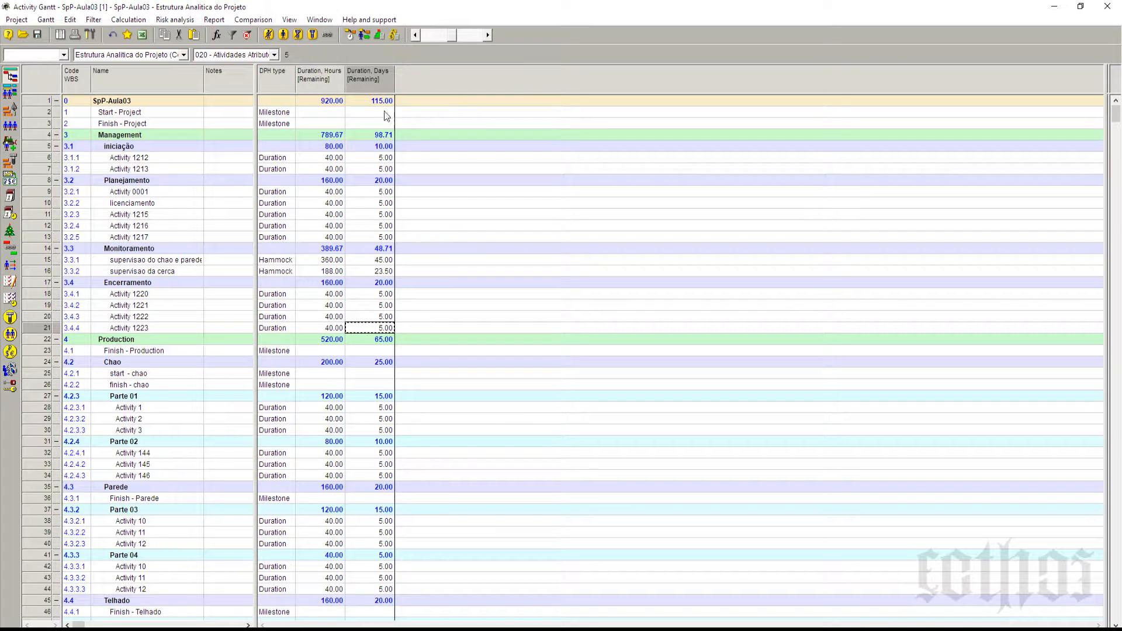
click(373, 77)
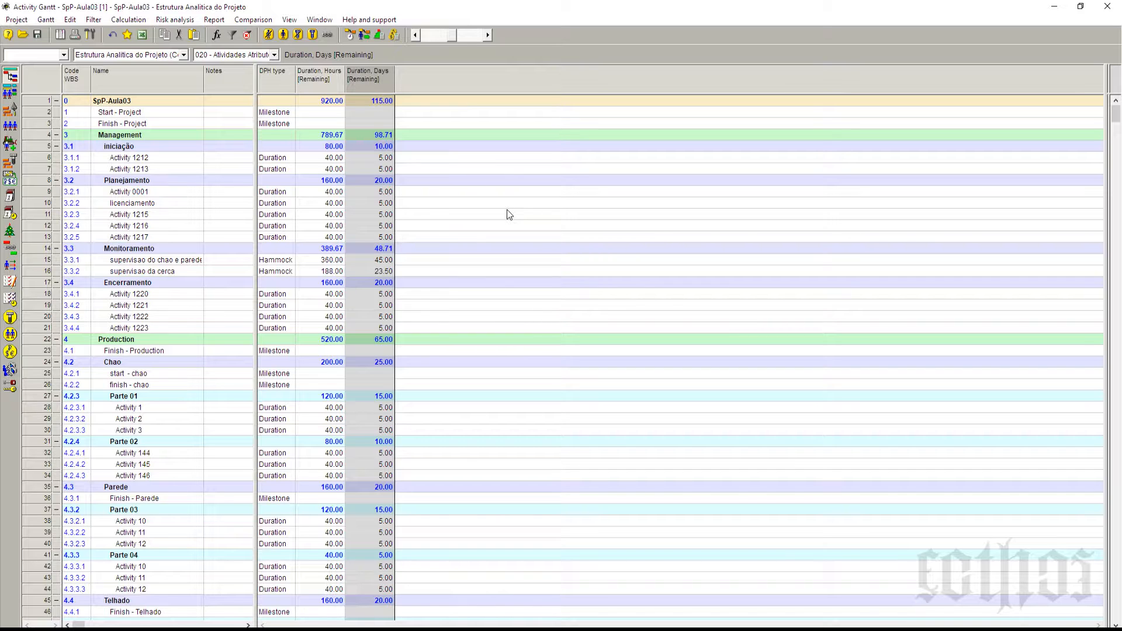
Step: Collapse the Management phase and check the remaining days of Parte 01 and its activities
click(57, 135)
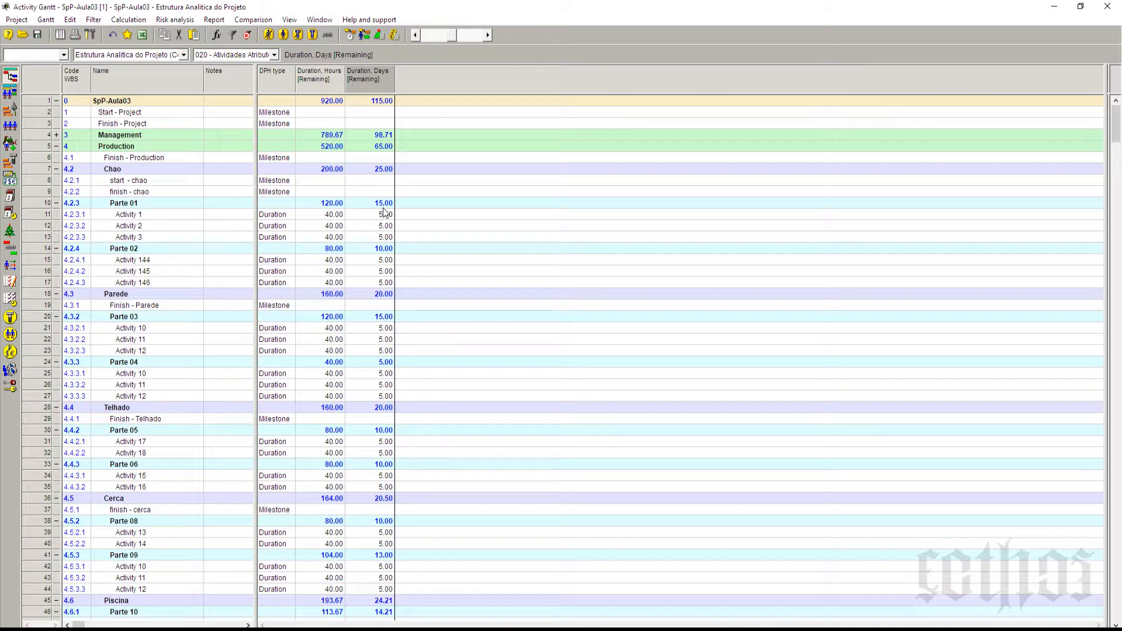
click(382, 204)
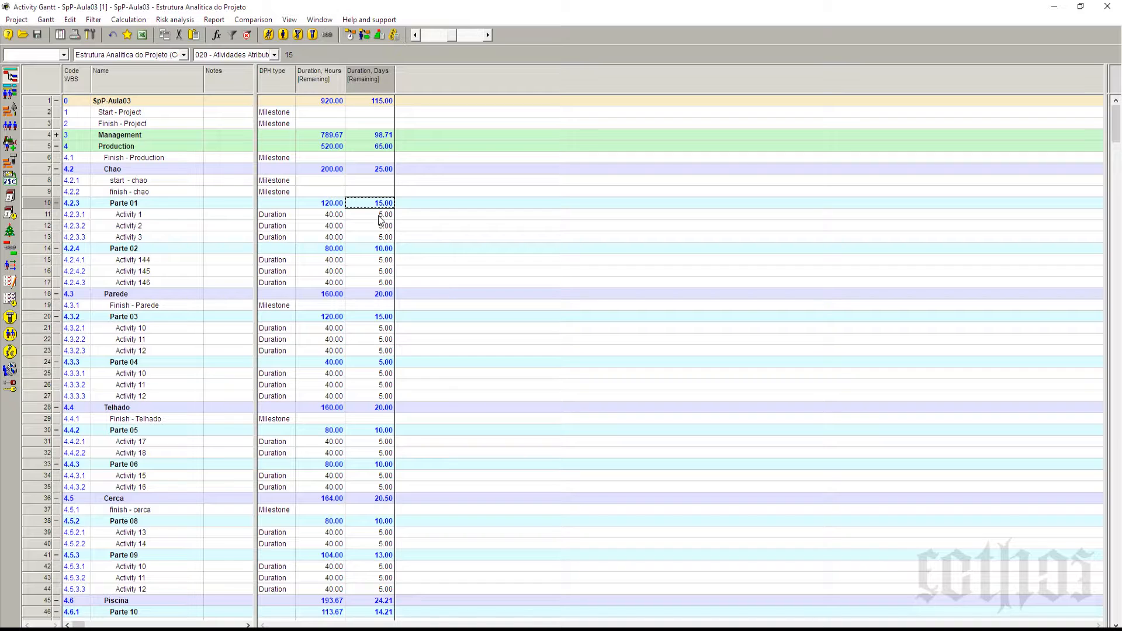
click(183, 217)
click(181, 227)
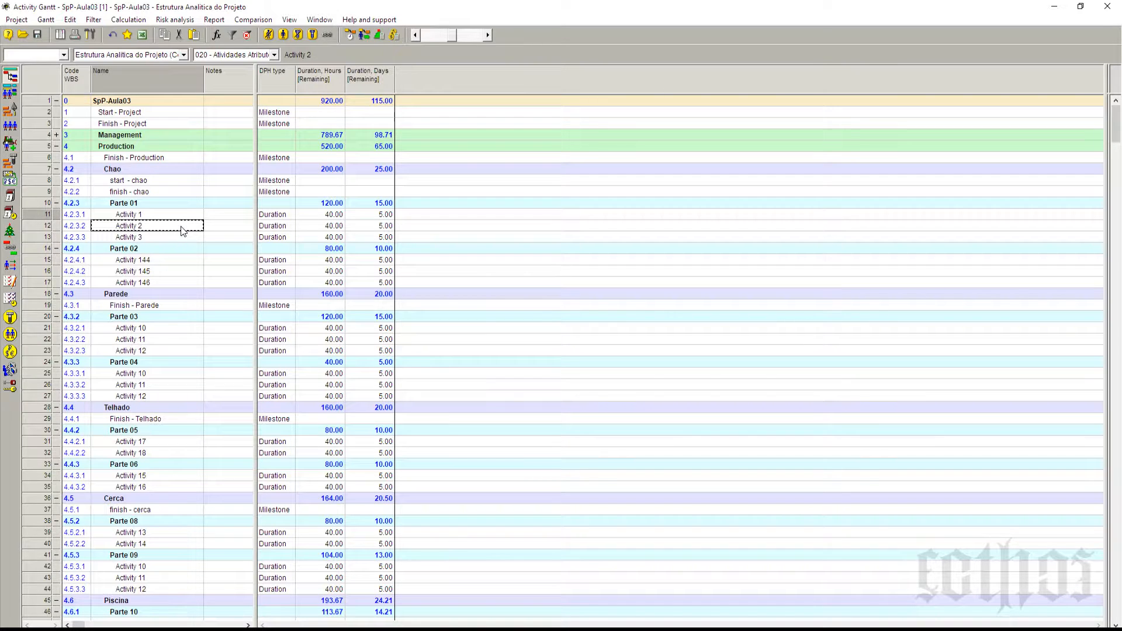
Step: Set the remaining duration in days of Activities 1, 2 and 3 in Parte 01 to 10, 8 and 12
click(180, 235)
click(375, 215)
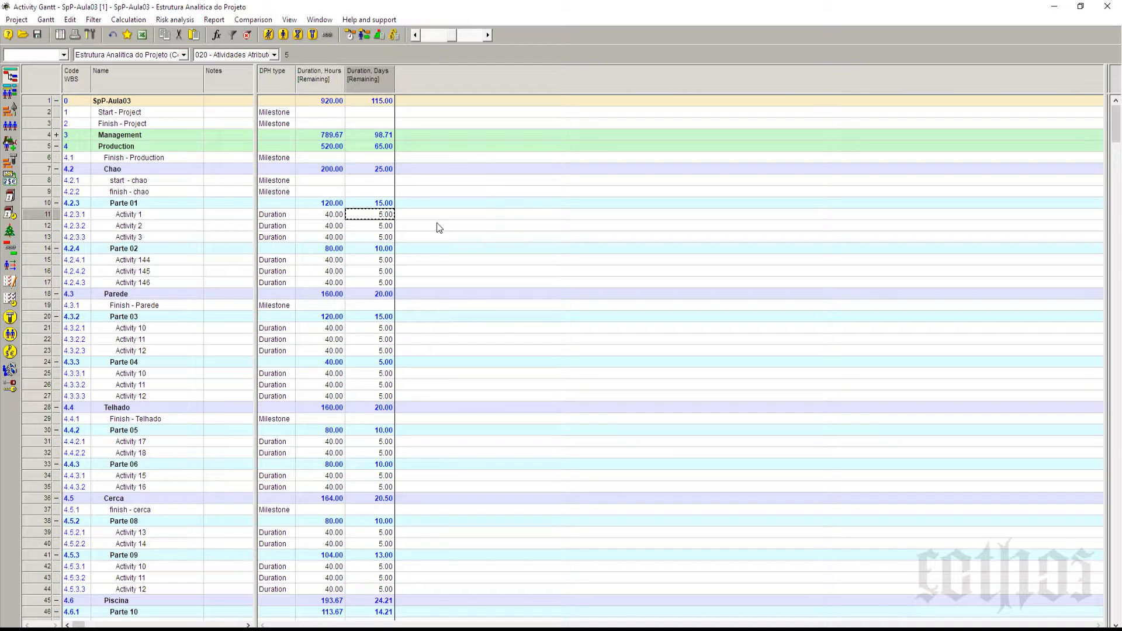
text(10)
key(Return)
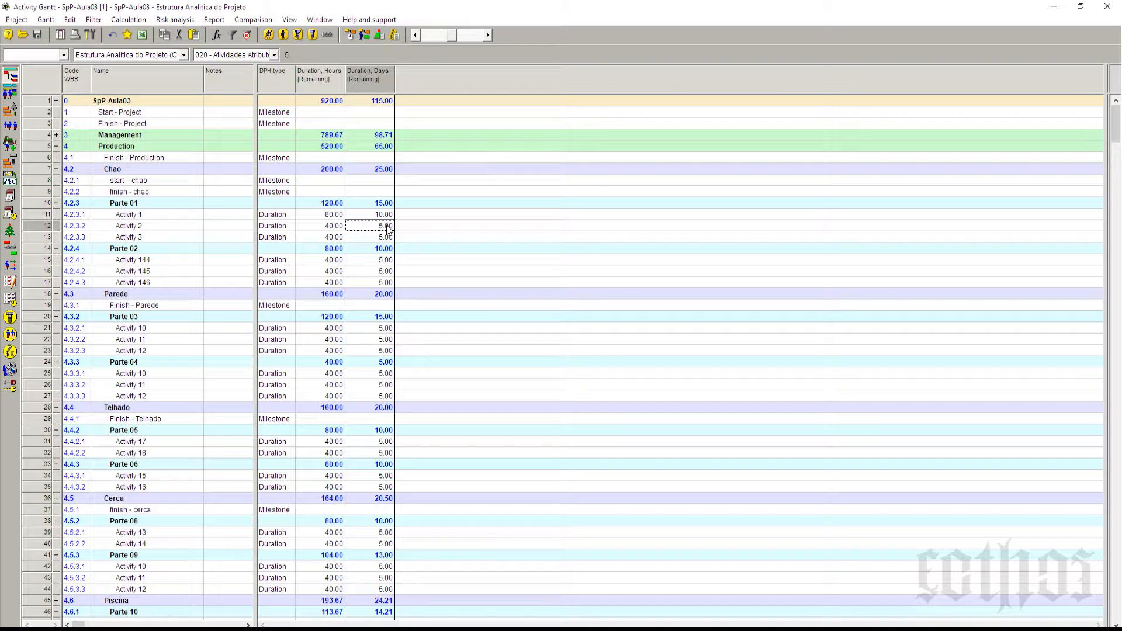
text(8)
click(389, 238)
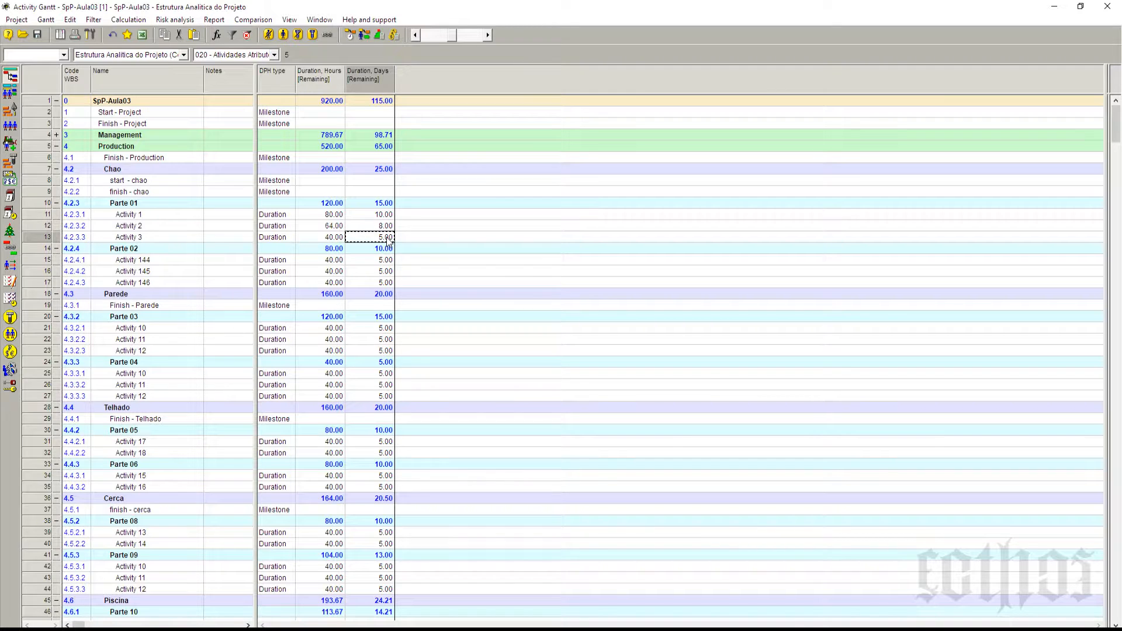
click(388, 238)
key(Up)
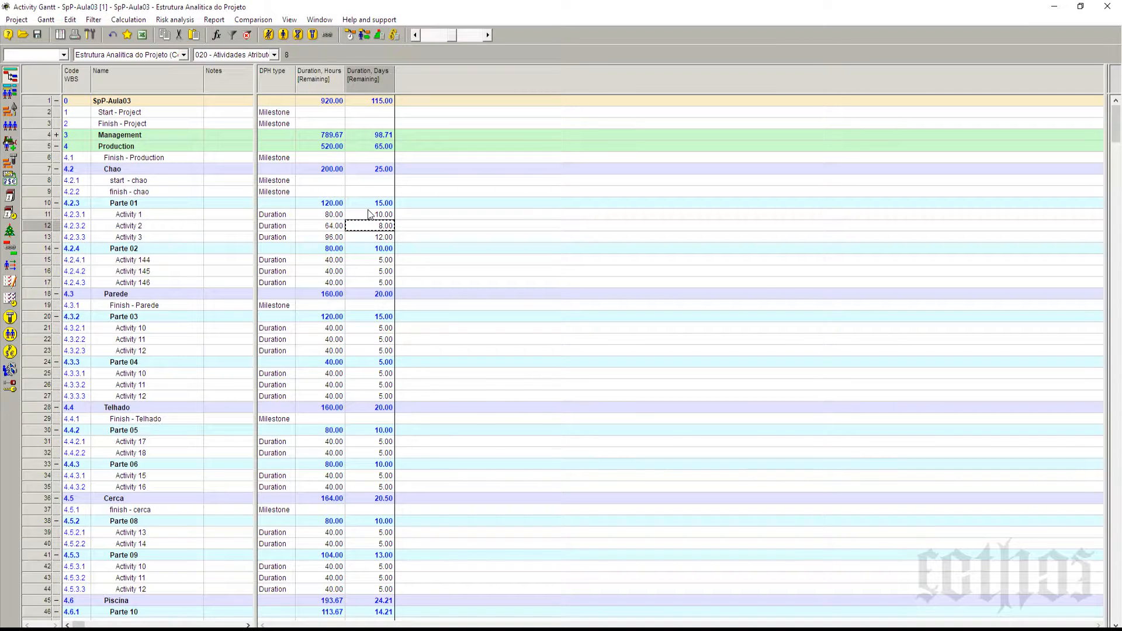
Step: Review the remaining days of Activities 1 to 3 in Parte 01 and the remaining hours of Activity 1
click(373, 214)
click(373, 226)
click(377, 237)
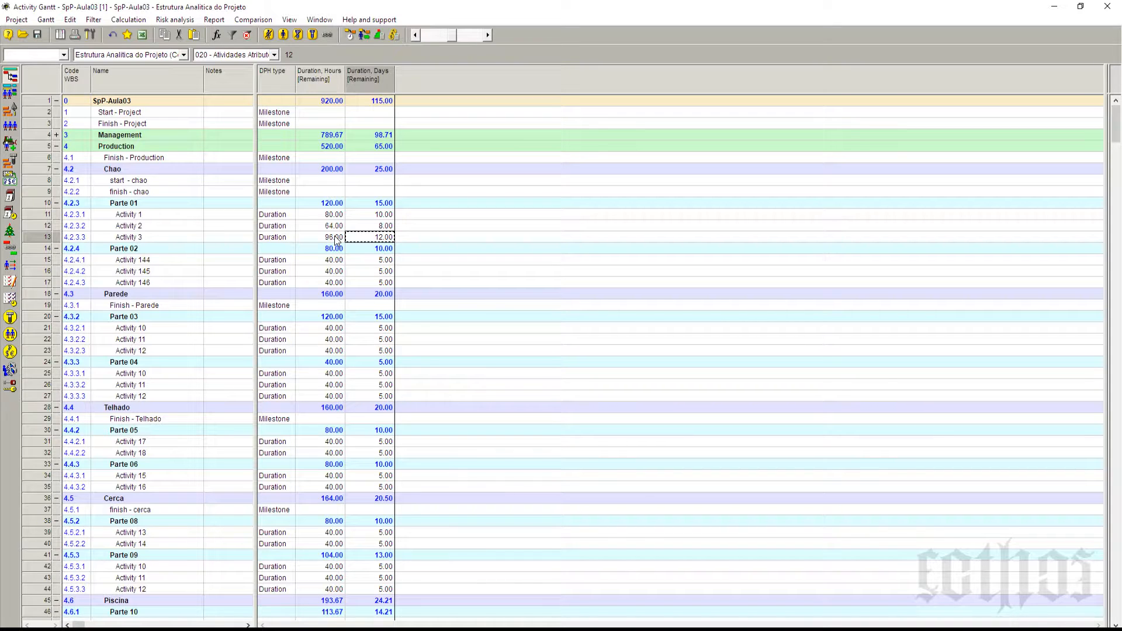
click(382, 216)
click(382, 238)
click(325, 215)
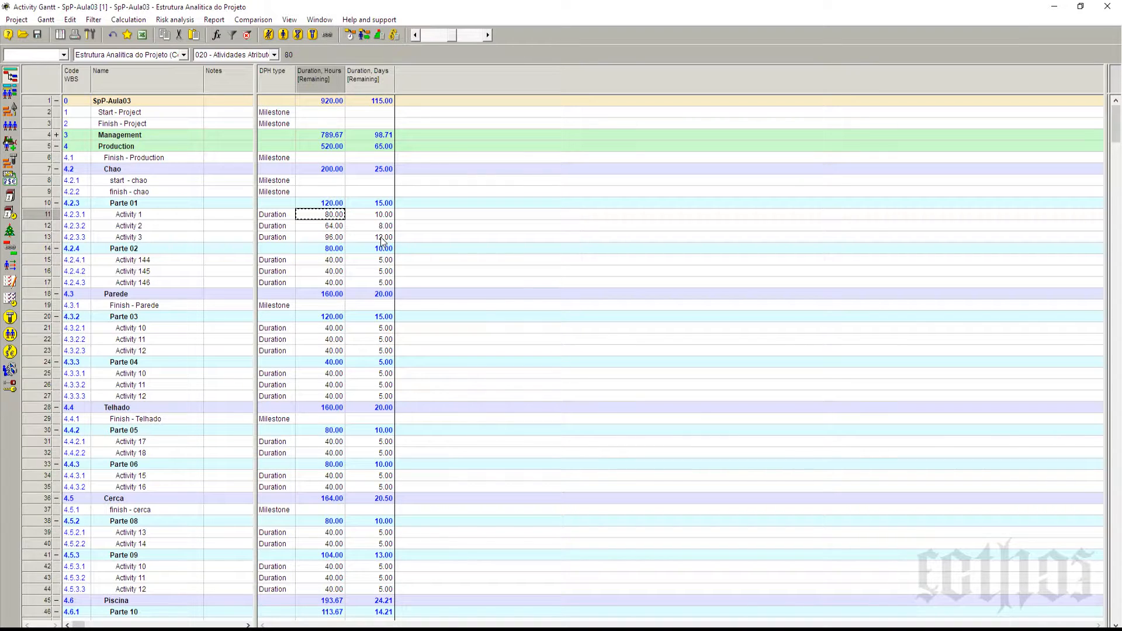
Step: Run simple scheduling with the existing options and check the remaining days and hours of Parte 01
click(350, 37)
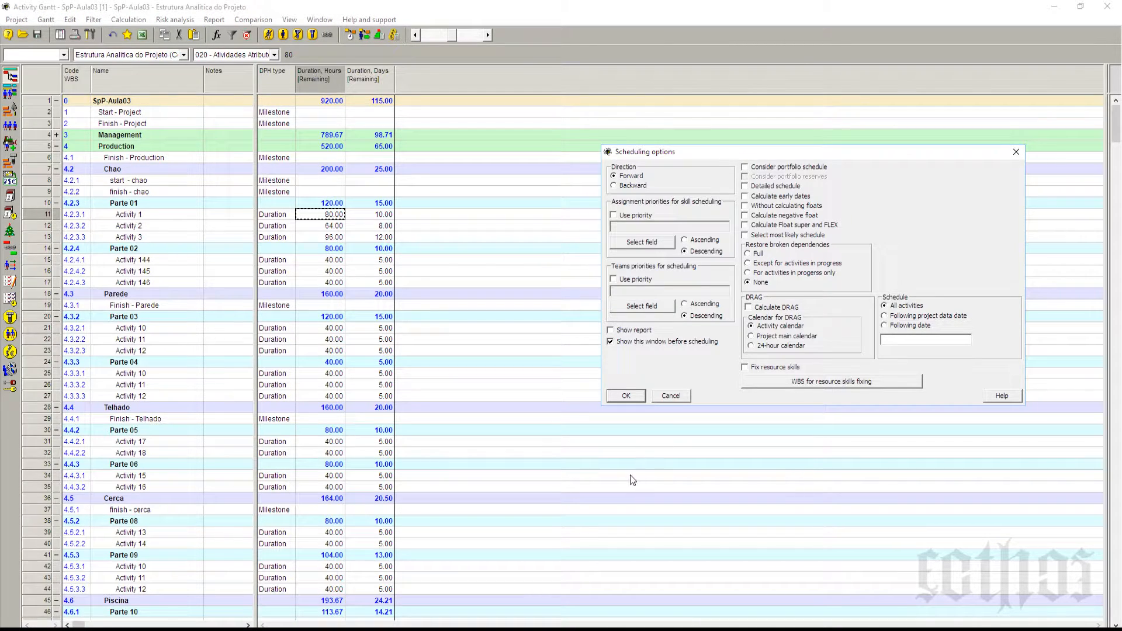
click(628, 395)
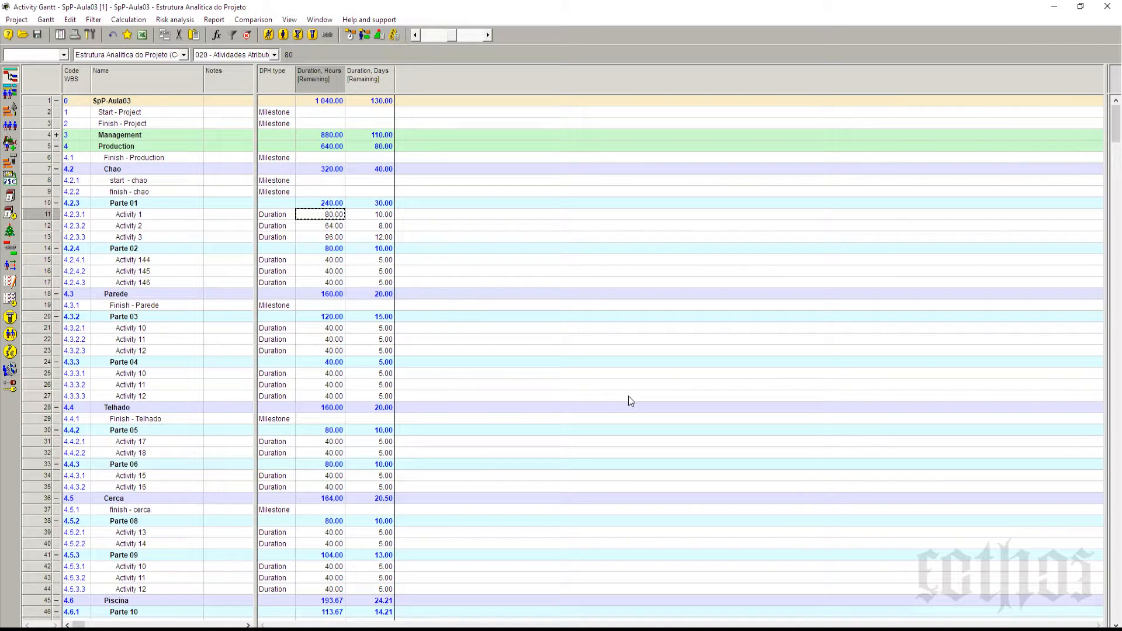
click(381, 206)
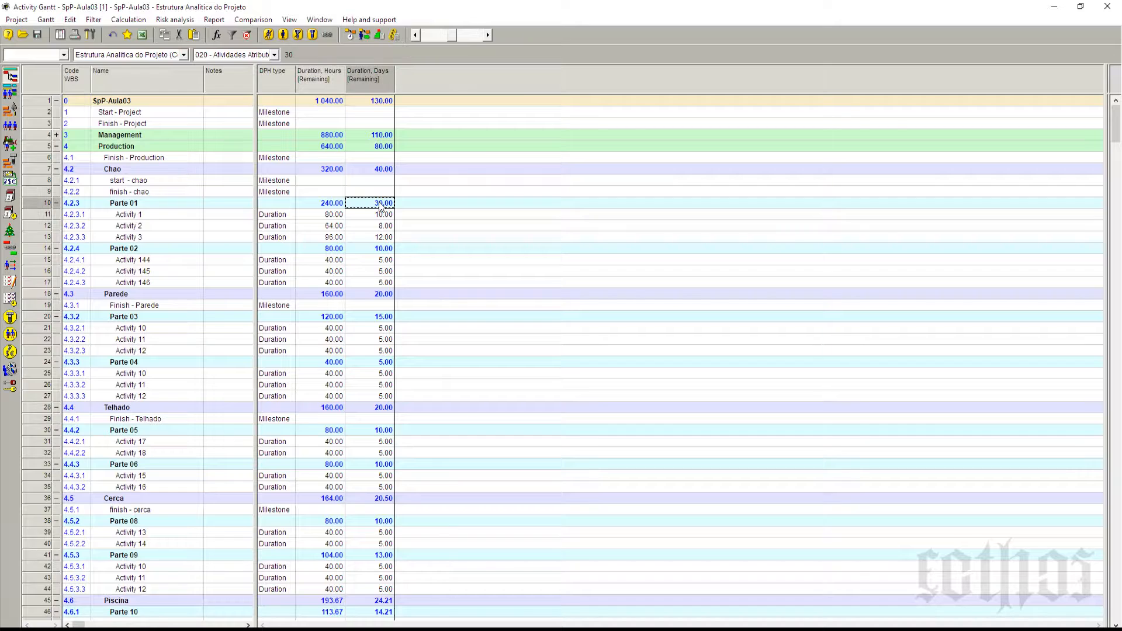
click(335, 205)
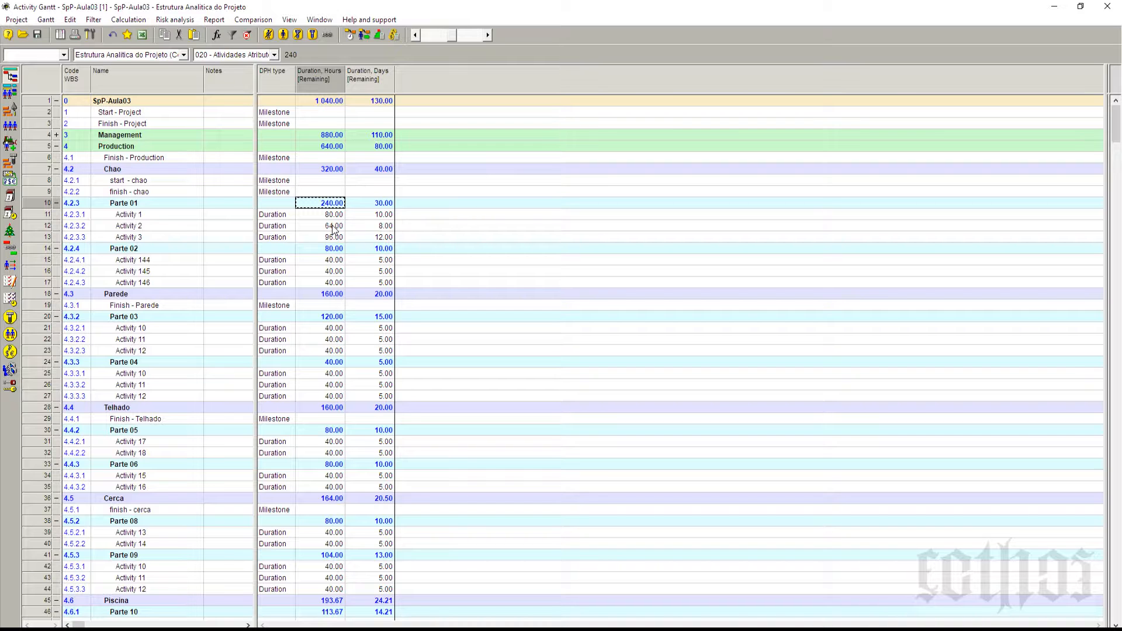
click(24, 216)
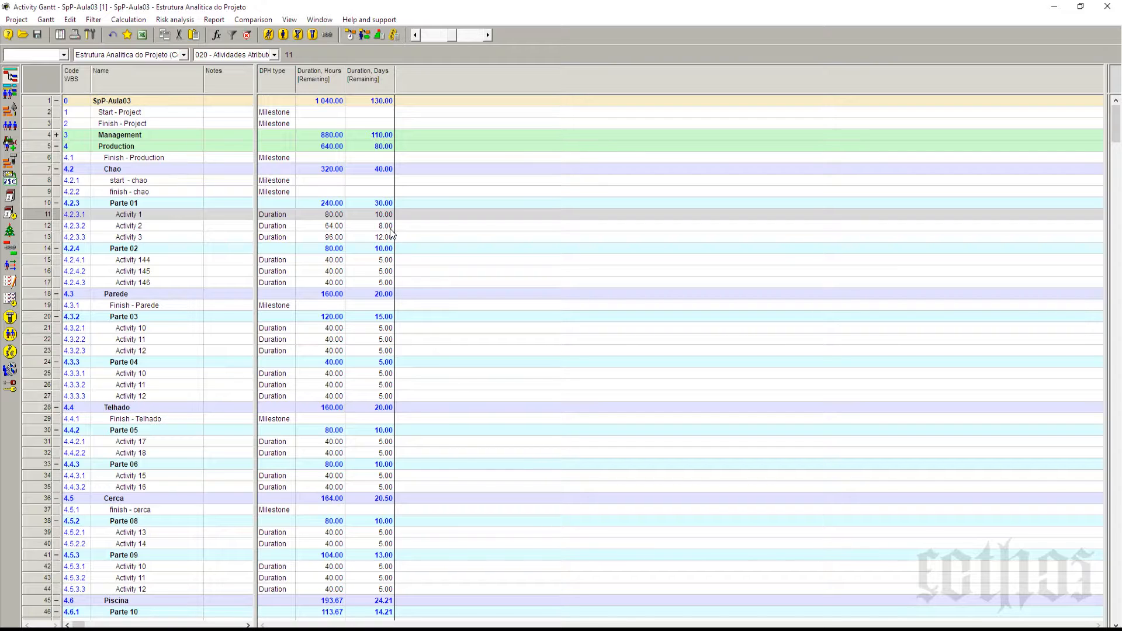
Step: Set the remaining days of Activities 144, 145 and 146 in Parte 02 to 12, 20 and 15, and rerun simple scheduling
click(388, 262)
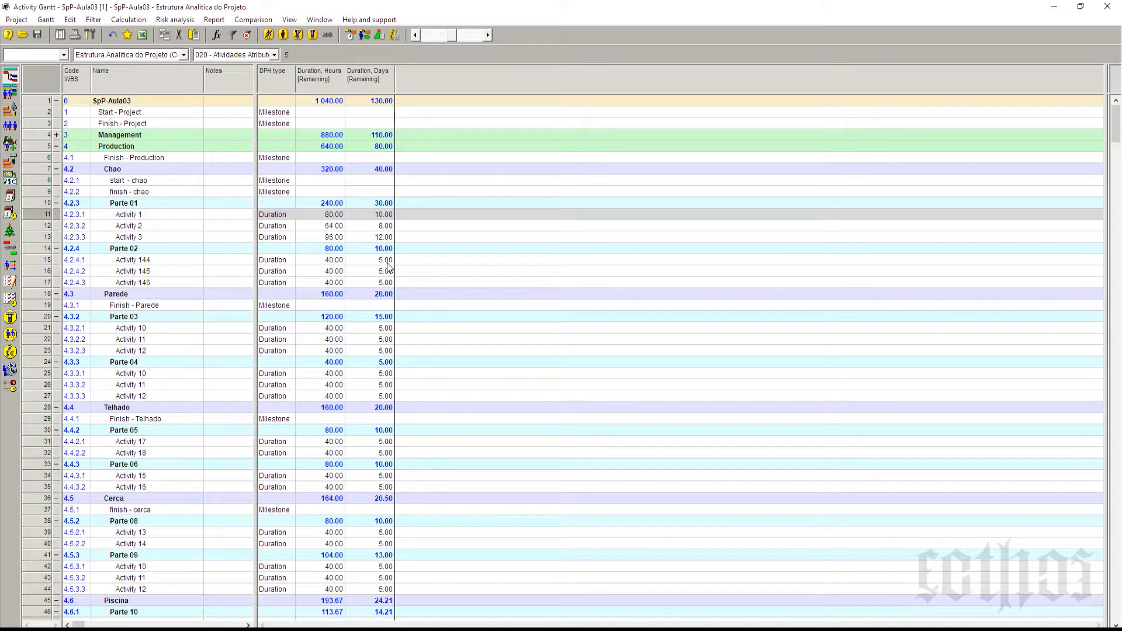
text(12)
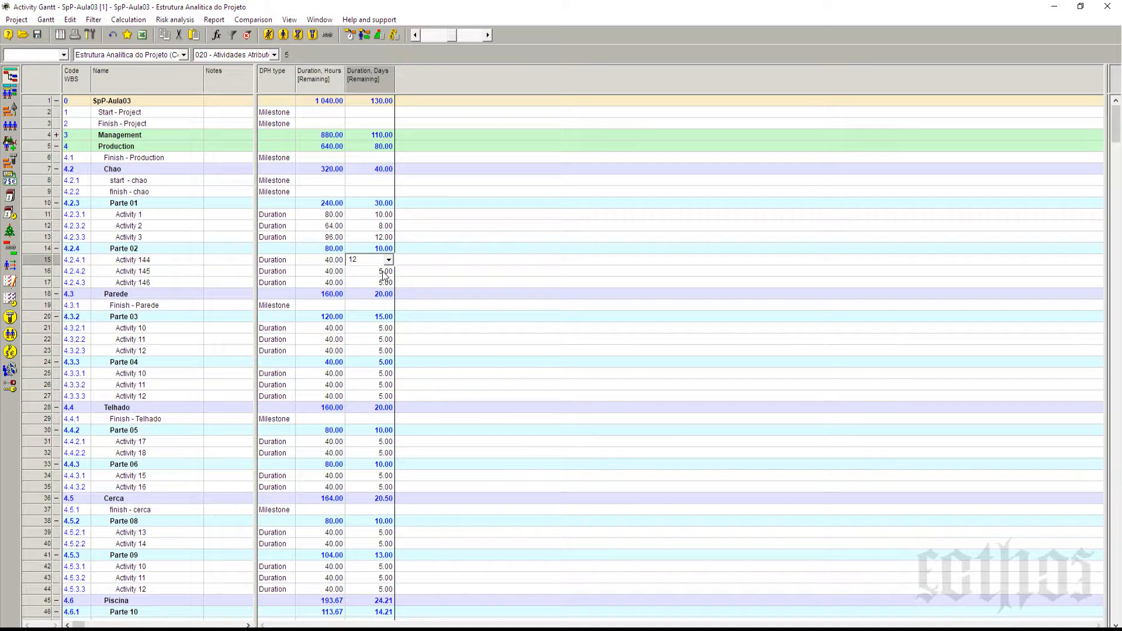
key(Return)
text(20)
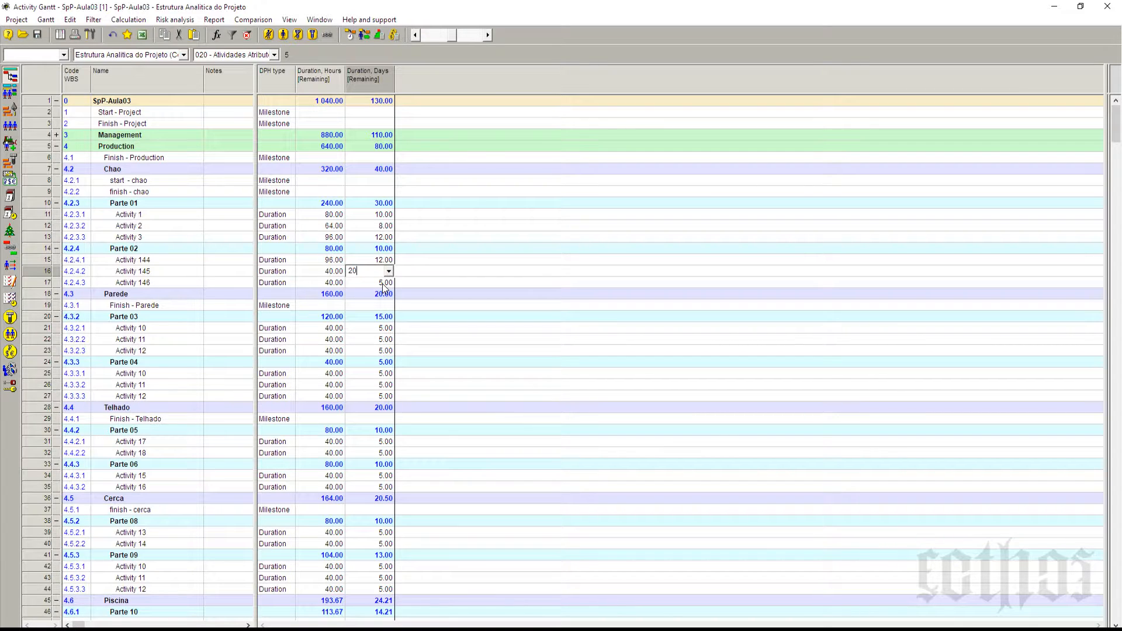
click(383, 283)
text(15)
key(Return)
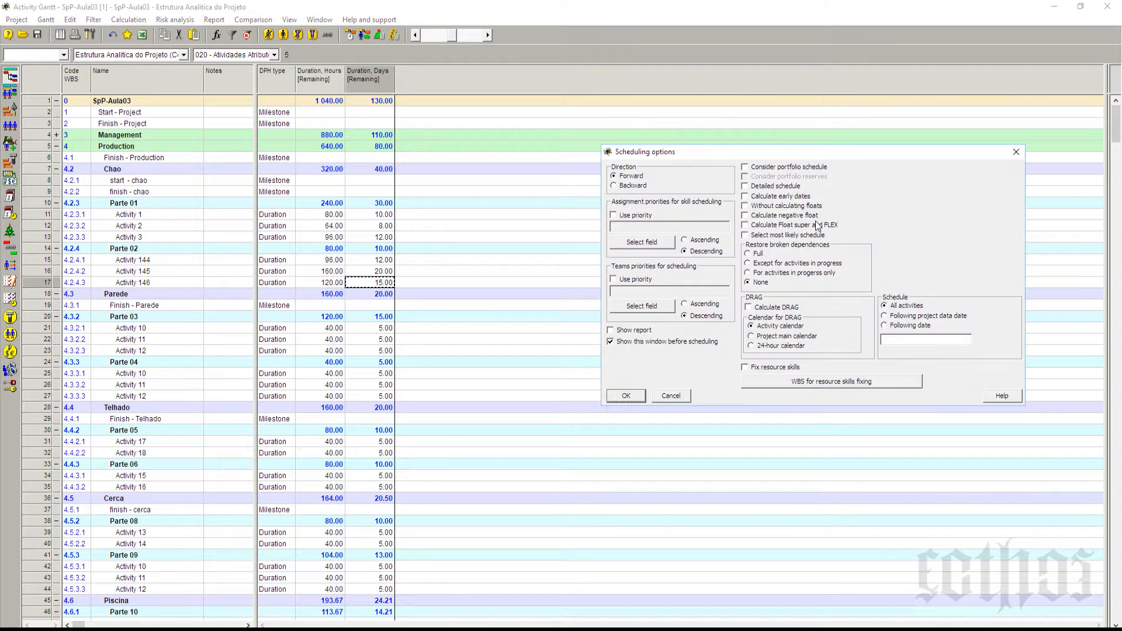
click(616, 401)
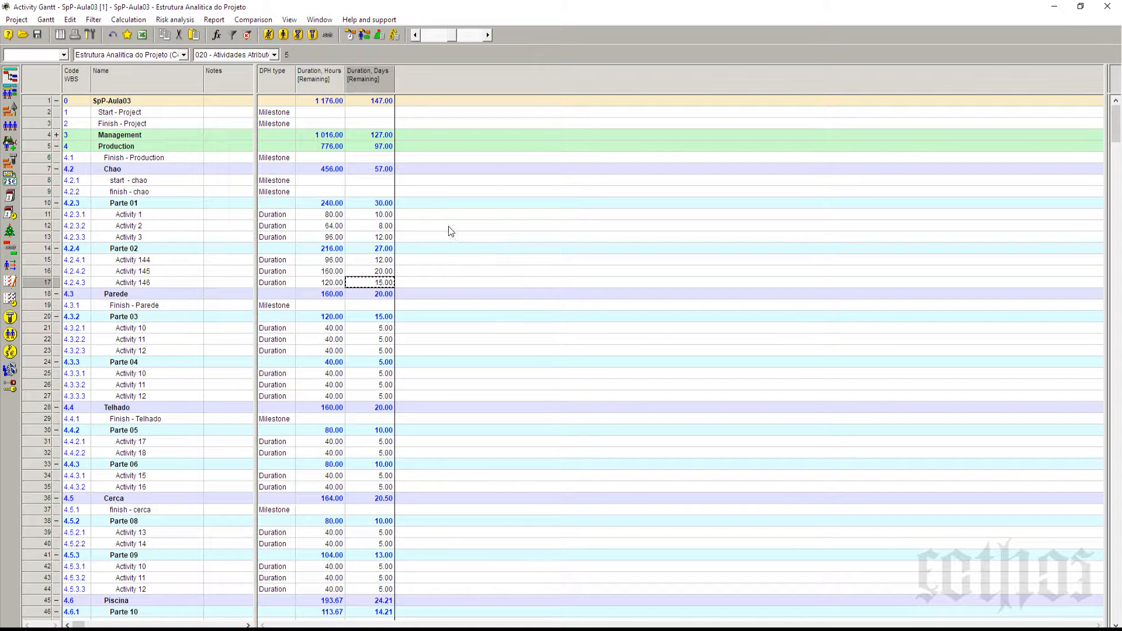
Step: Collapse the Parte 01 and Parte 02 phases under Chao while checking their remaining days
click(376, 204)
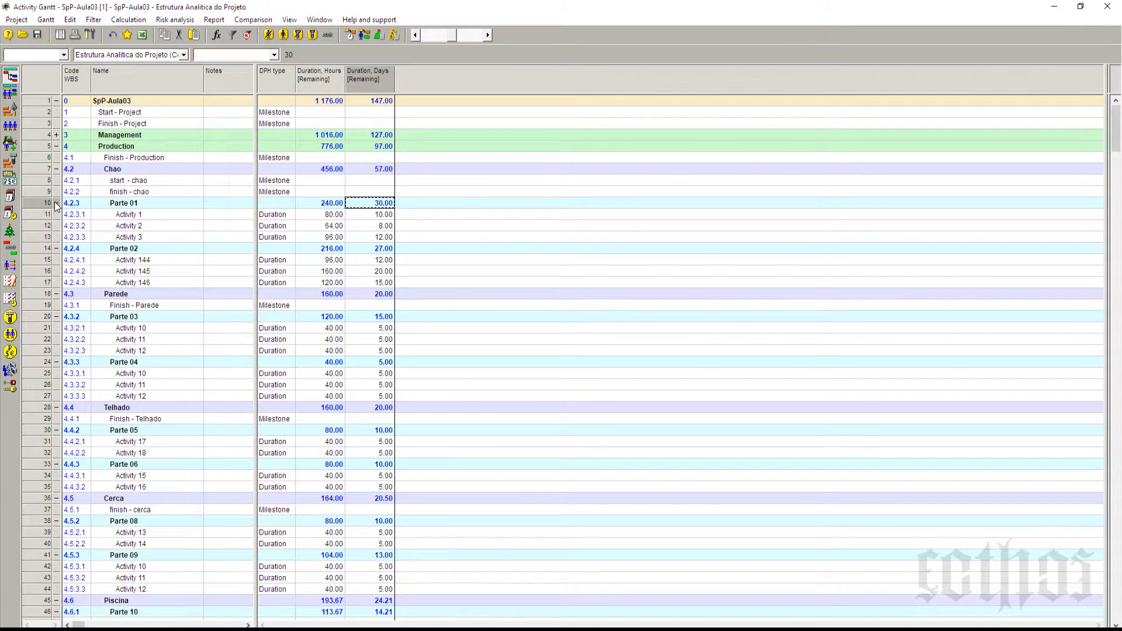
click(56, 203)
click(367, 214)
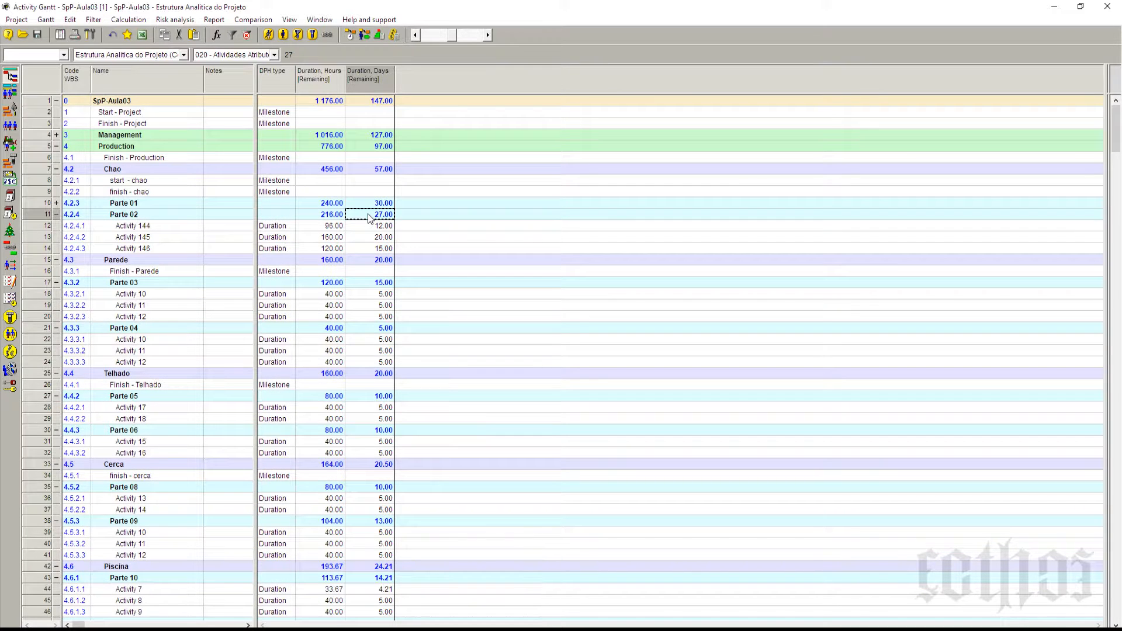
click(56, 214)
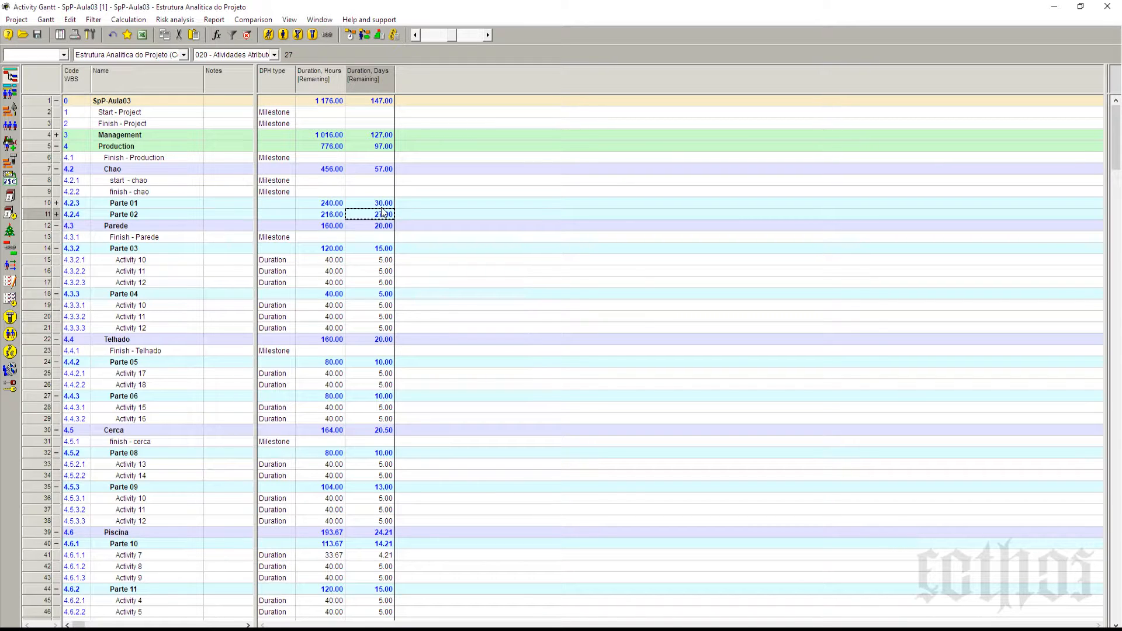
Step: Compare the remaining duration of the Chao phase with those of Parte 01 and Parte 02
click(386, 170)
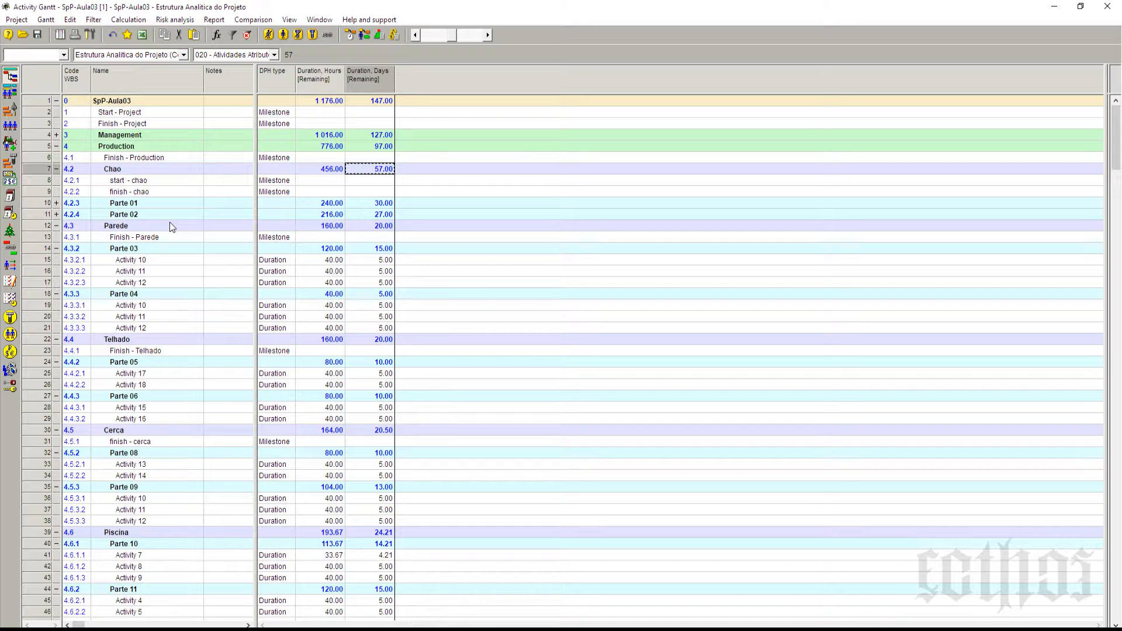
click(391, 203)
click(392, 214)
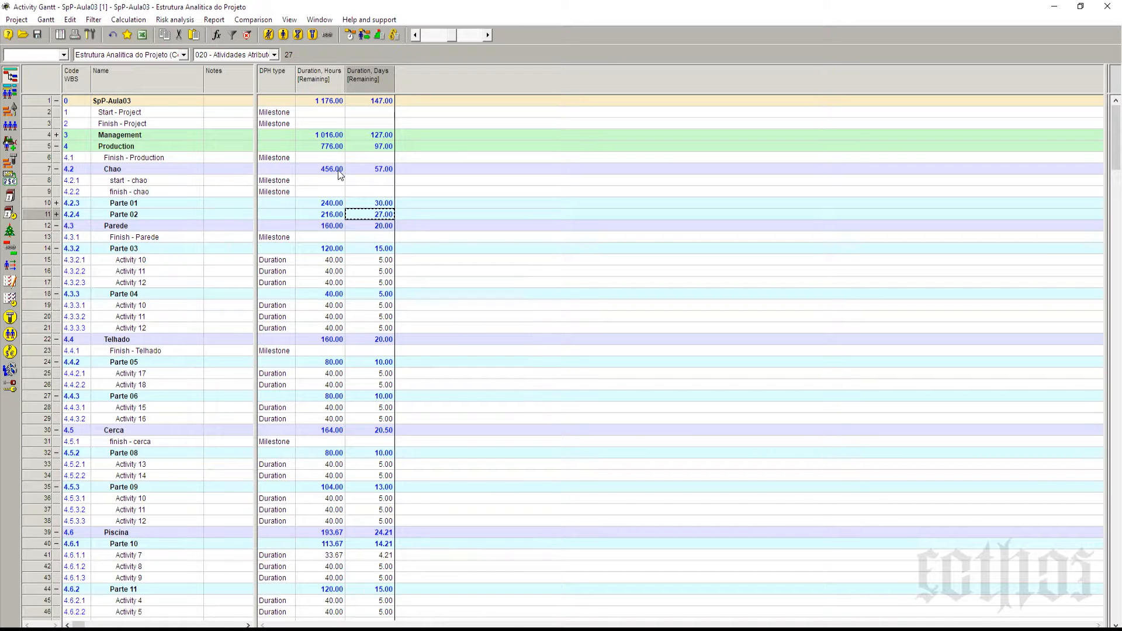
click(339, 170)
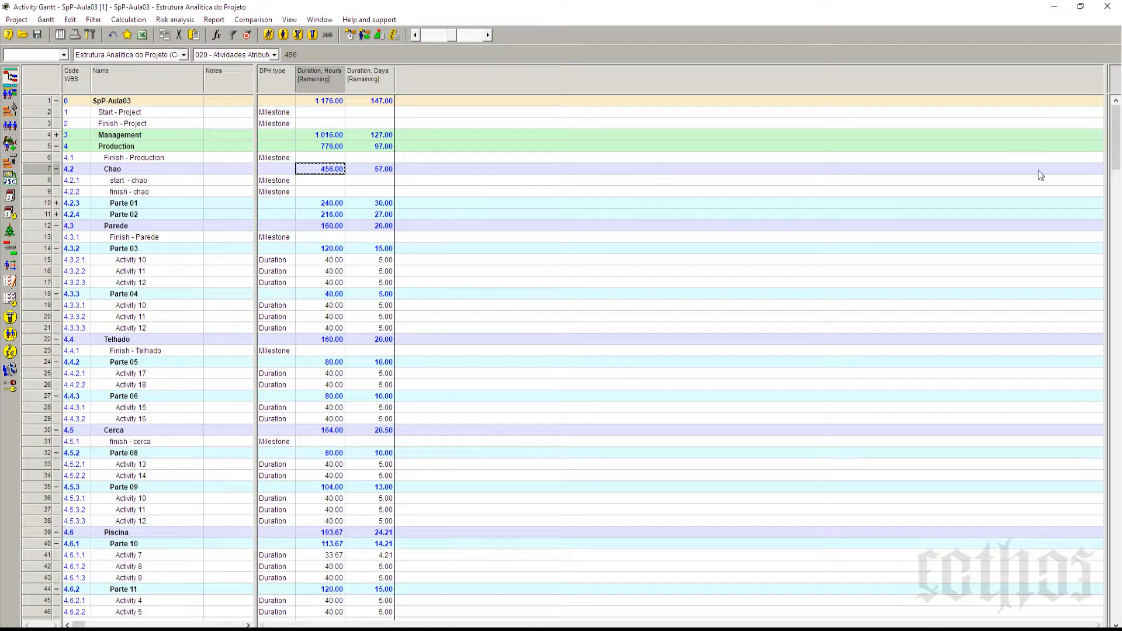
Step: Reveal the Gantt chart beside the table and set the remaining days of Activities 7, 8 and 9 in Parte 10 to 10, 10 and 5
drag(1103, 161, 401, 258)
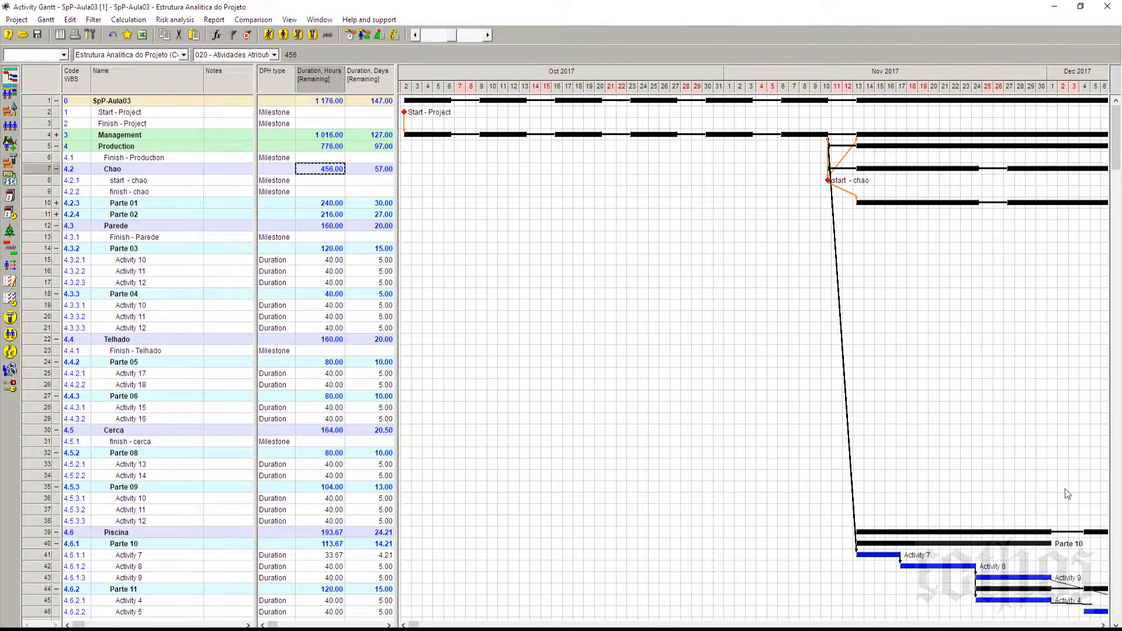
click(1102, 624)
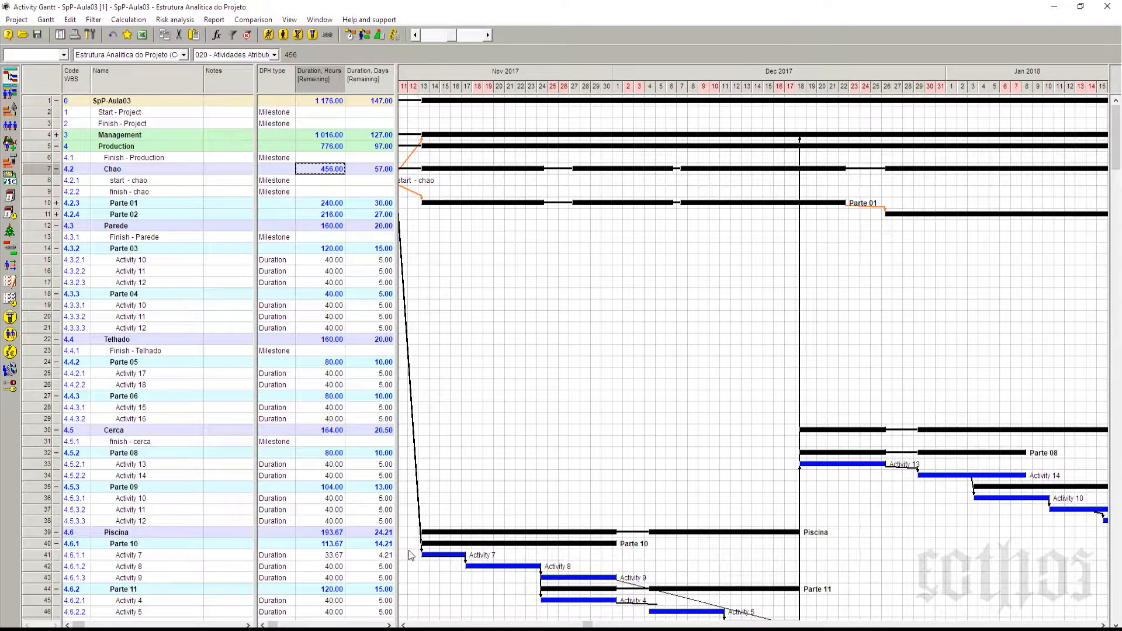
click(376, 558)
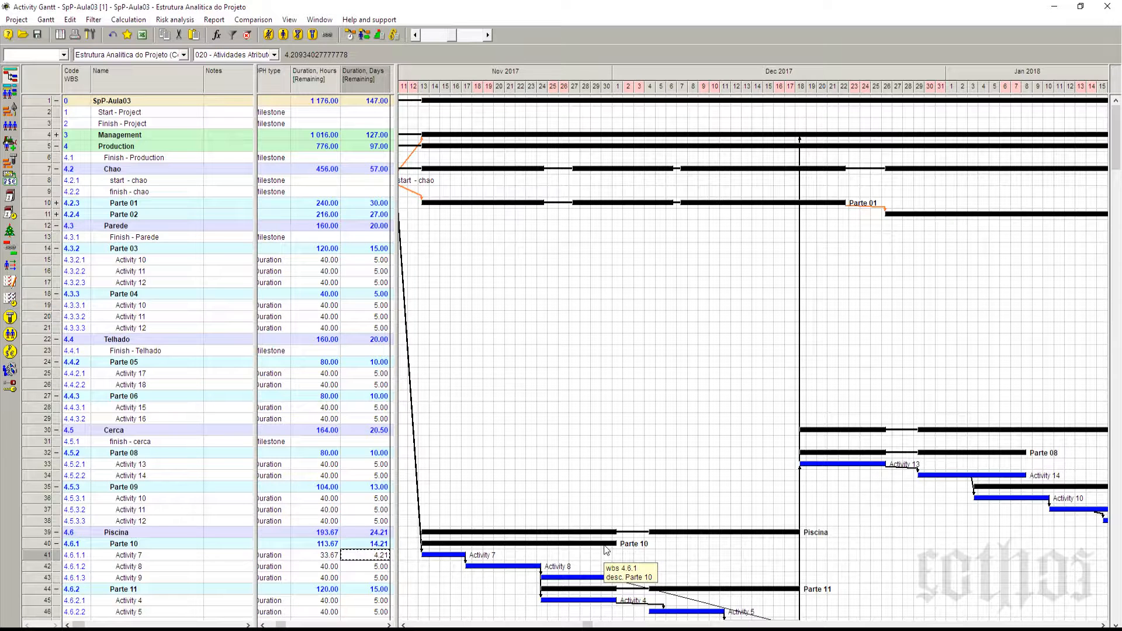
text(10)
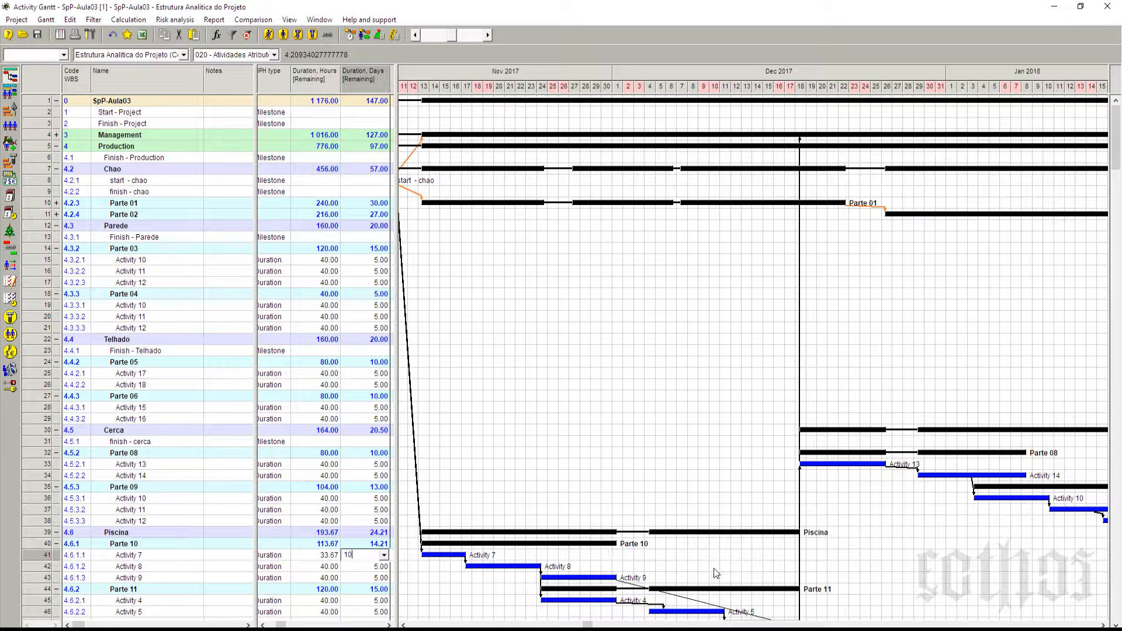
key(Return)
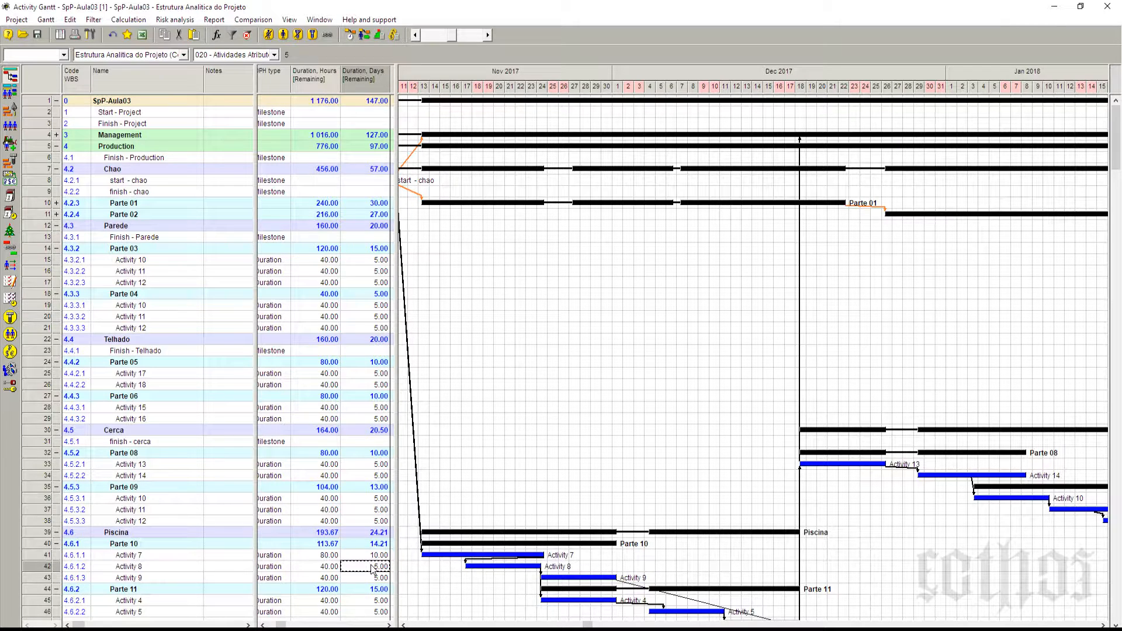
text(10)
click(374, 579)
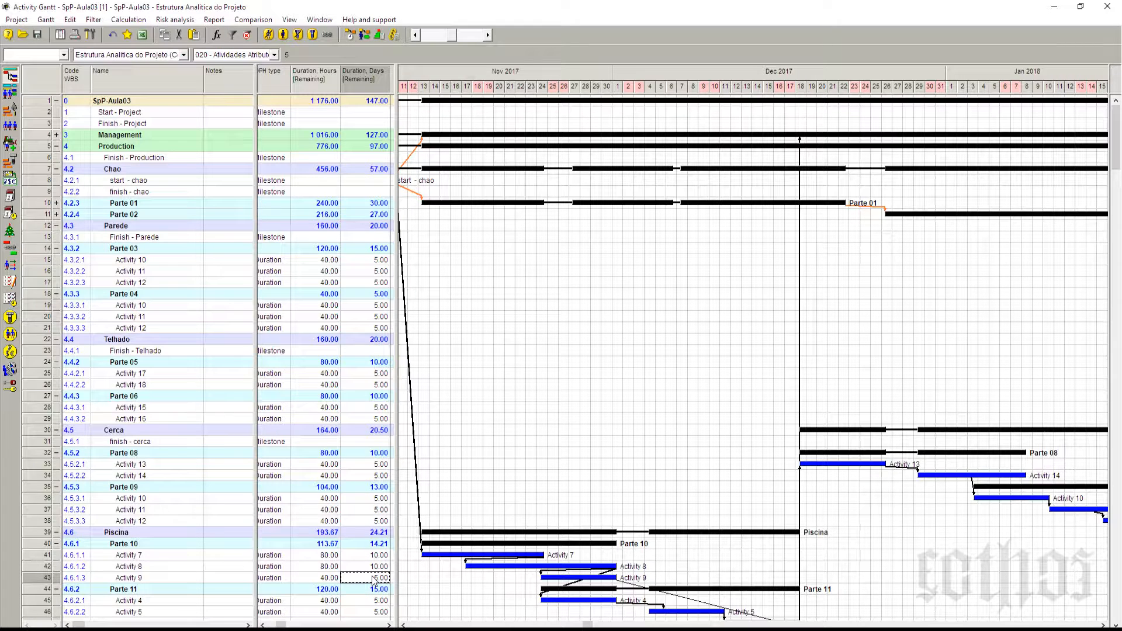
text(5)
Step: Review the remaining days across Parte 10 and Parte 11, from Activity 7 down to Activity 4
click(376, 602)
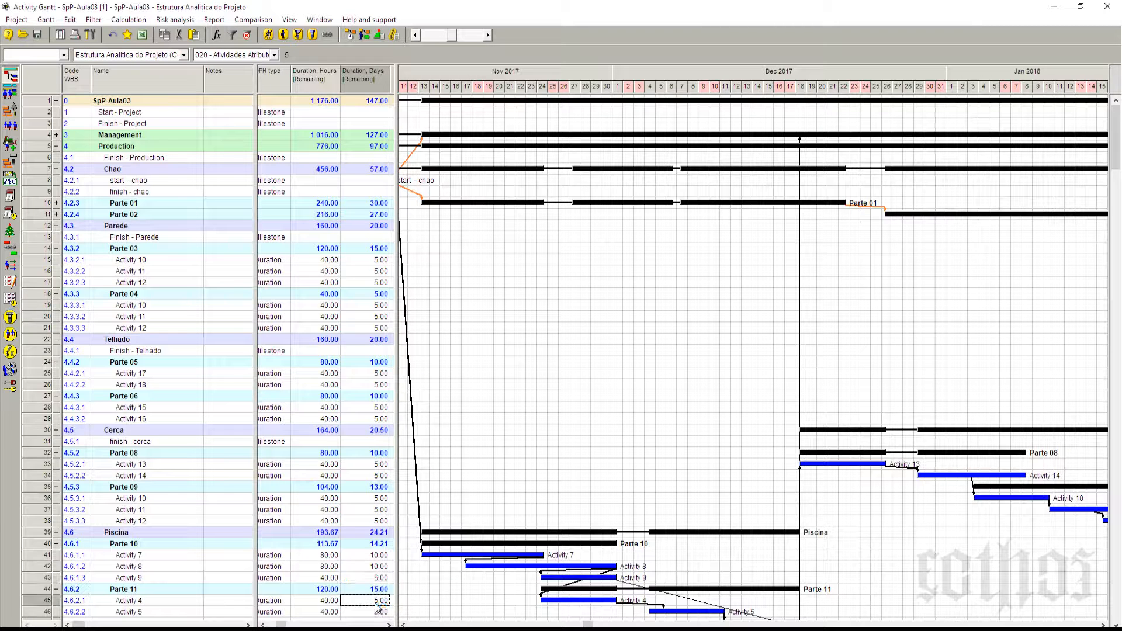
click(374, 578)
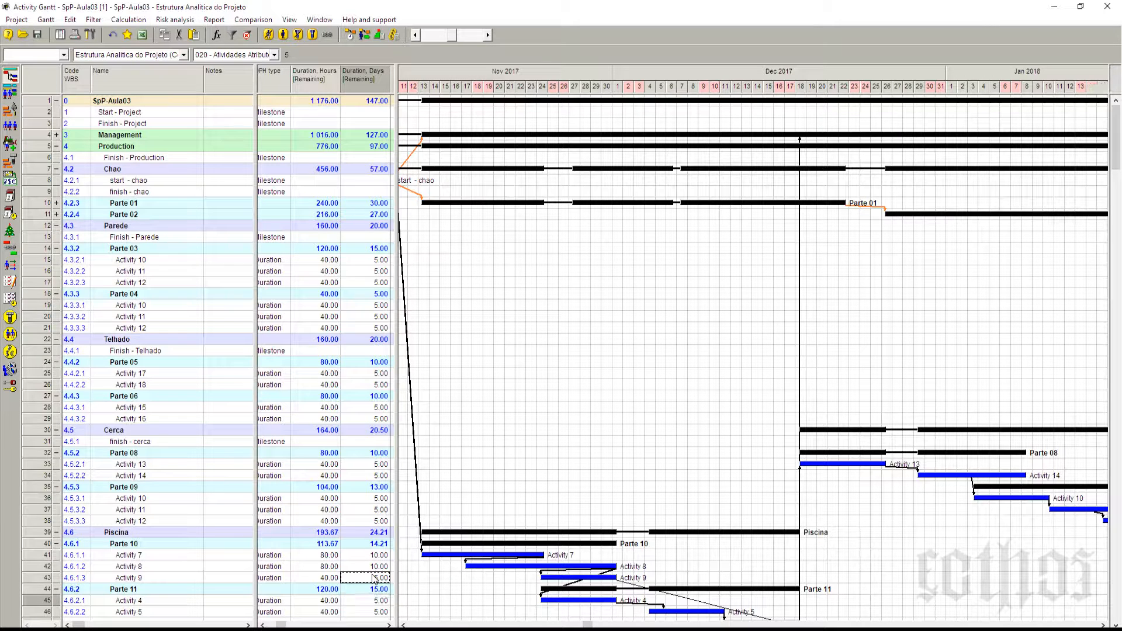
click(376, 602)
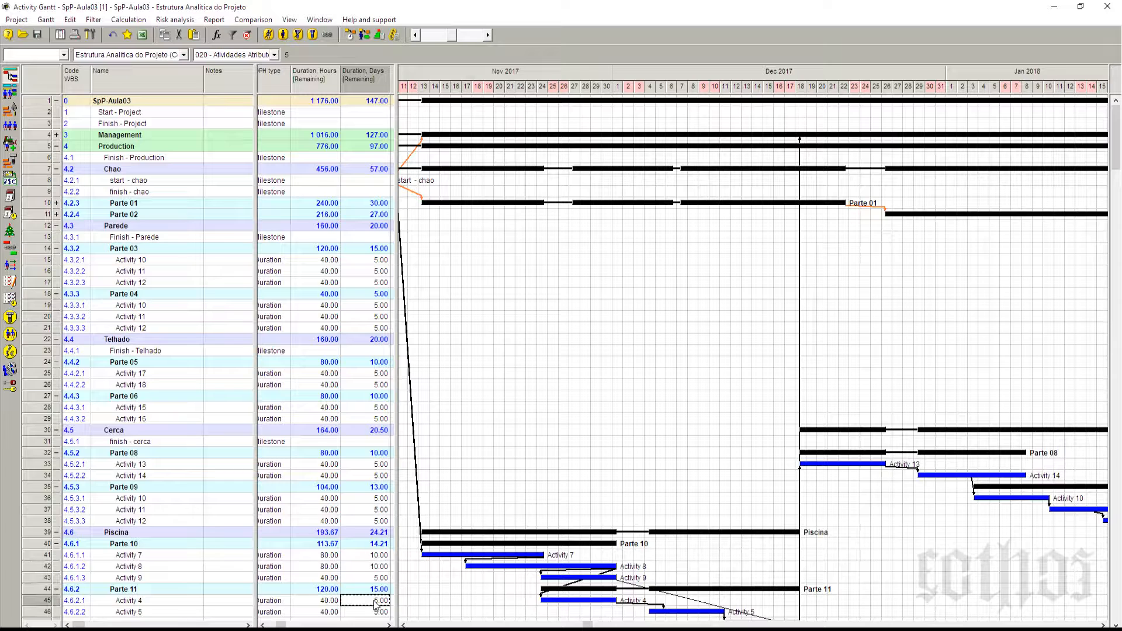
shift+click(377, 555)
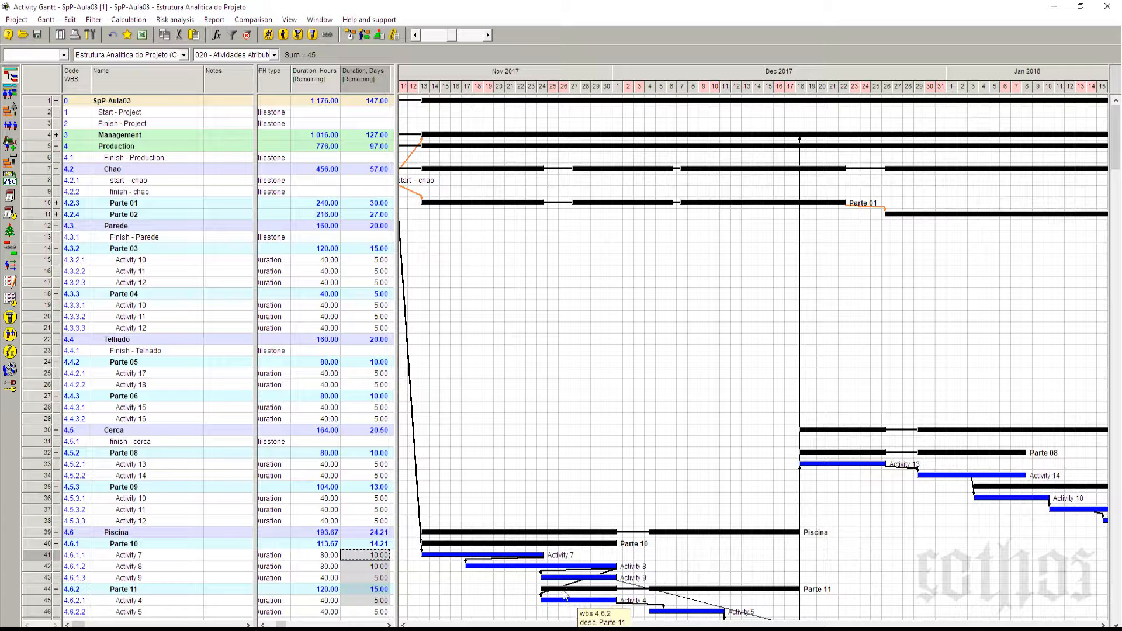
Step: Set the remaining days of Activity 5 and Activity 6 in Parte 11 to 10 each
click(185, 591)
scroll(185, 597, down, 2)
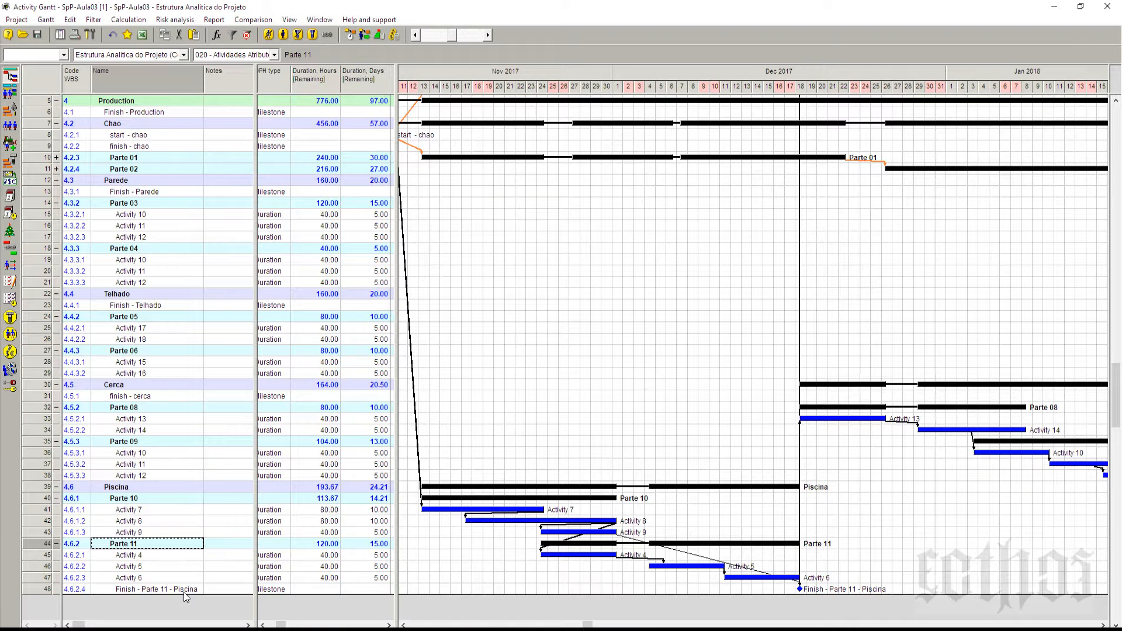
click(375, 556)
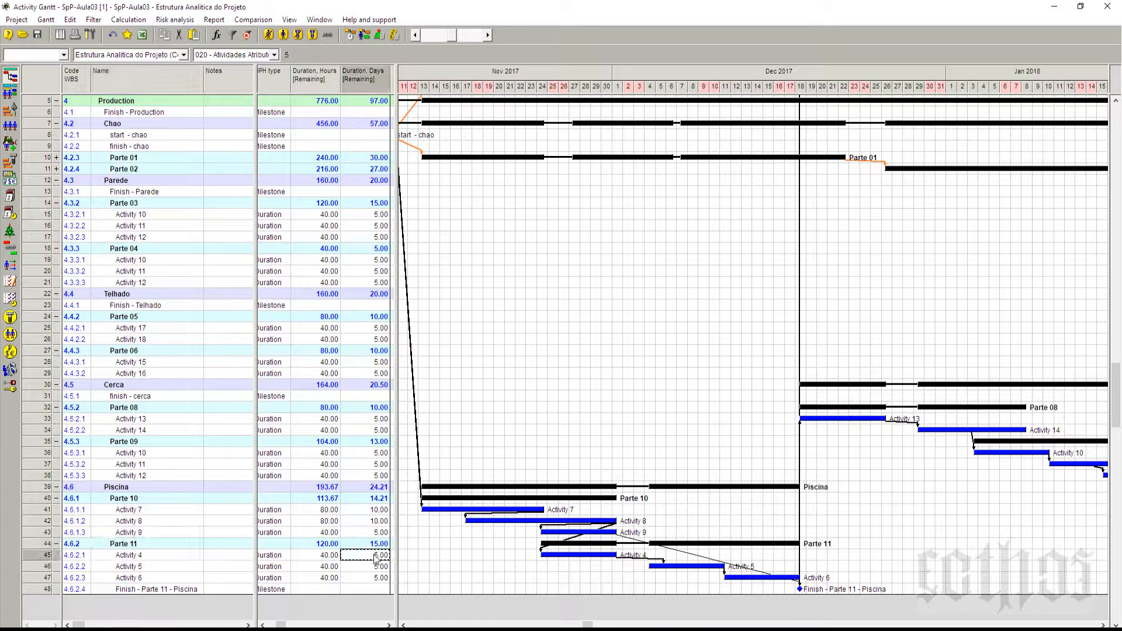
click(376, 569)
text(10)
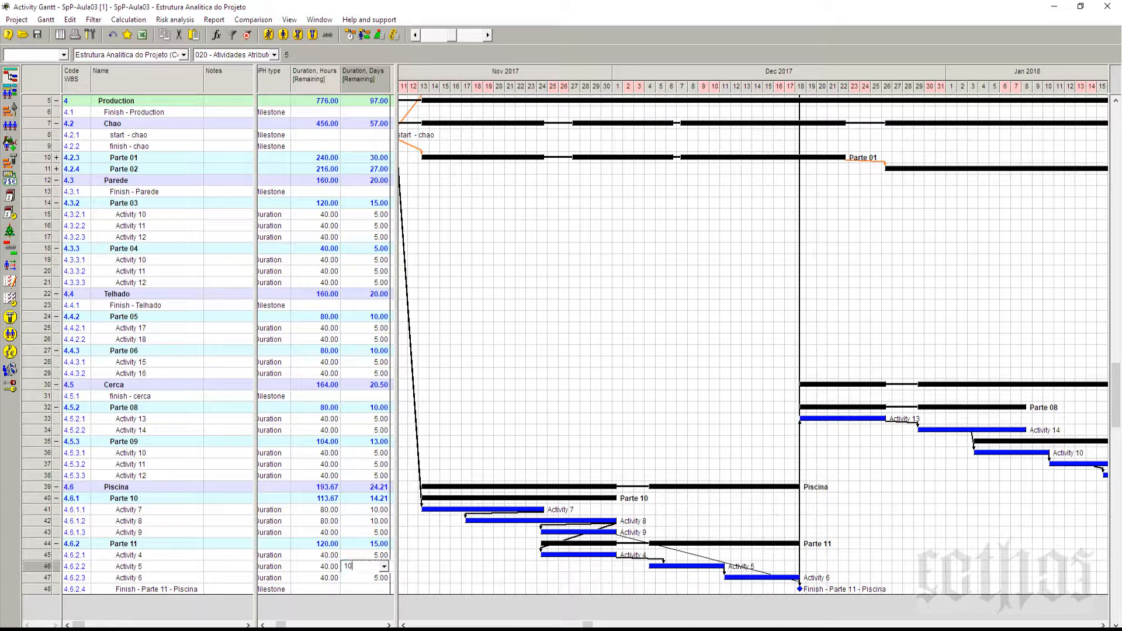
click(374, 578)
text(10)
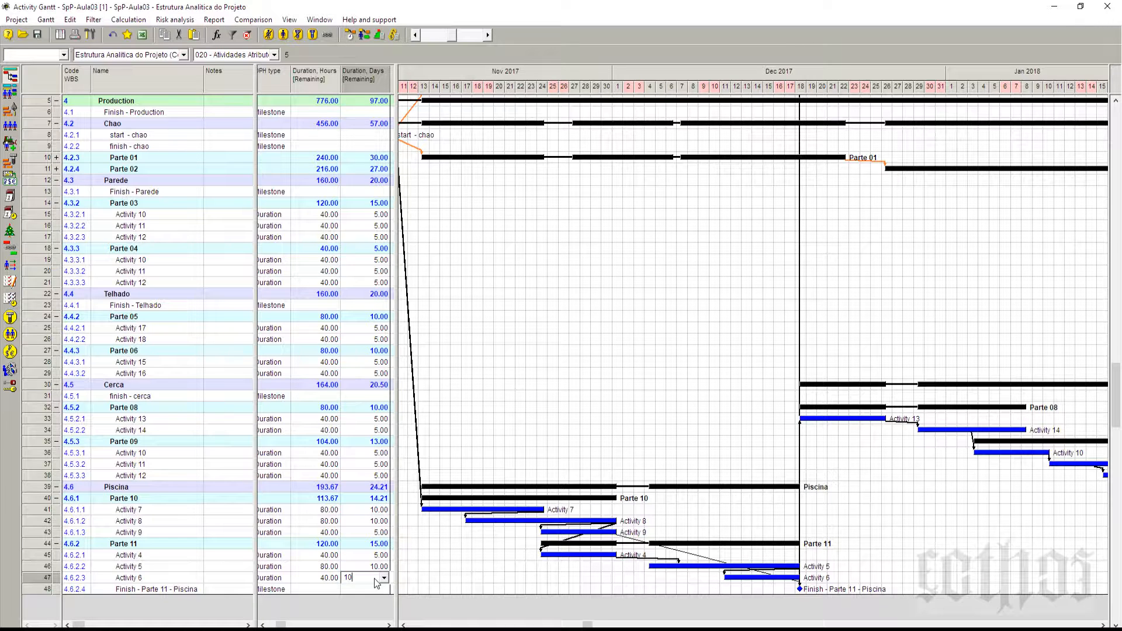
click(375, 566)
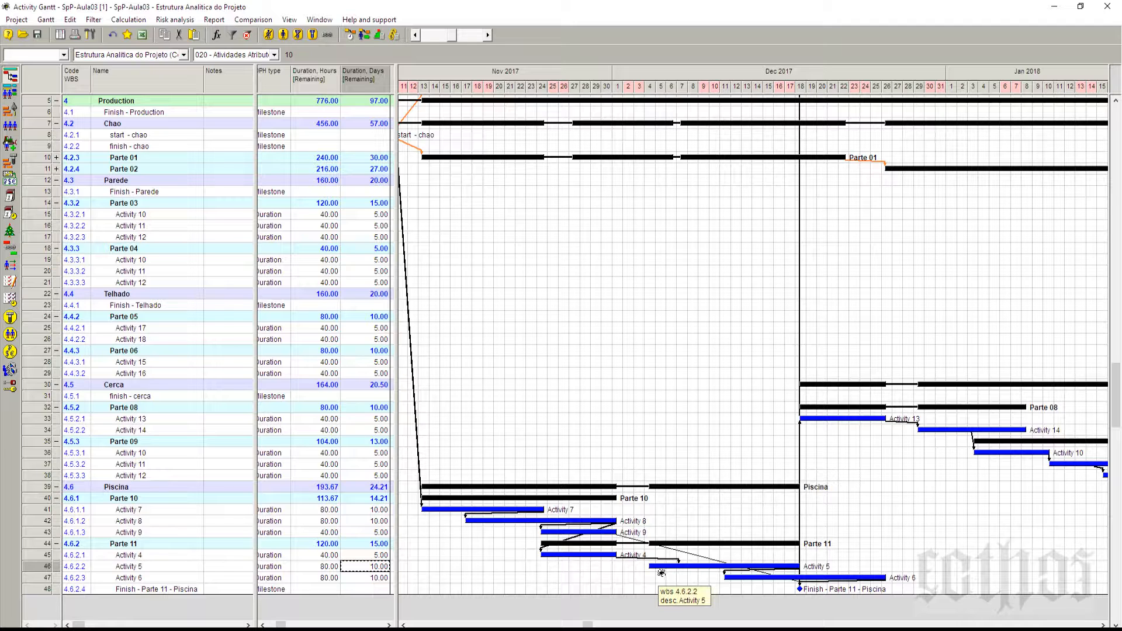
Step: Examine the remaining days and the remaining hours across Parte 10 and Parte 11, from Activity 7 down to Activity 6
click(363, 511)
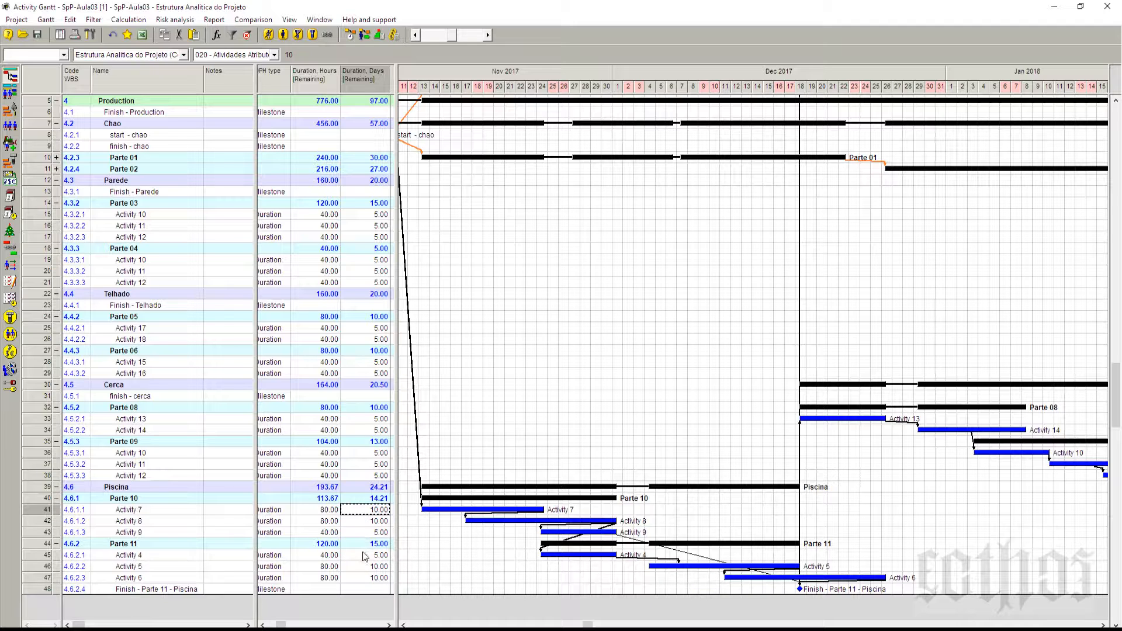
shift+click(369, 579)
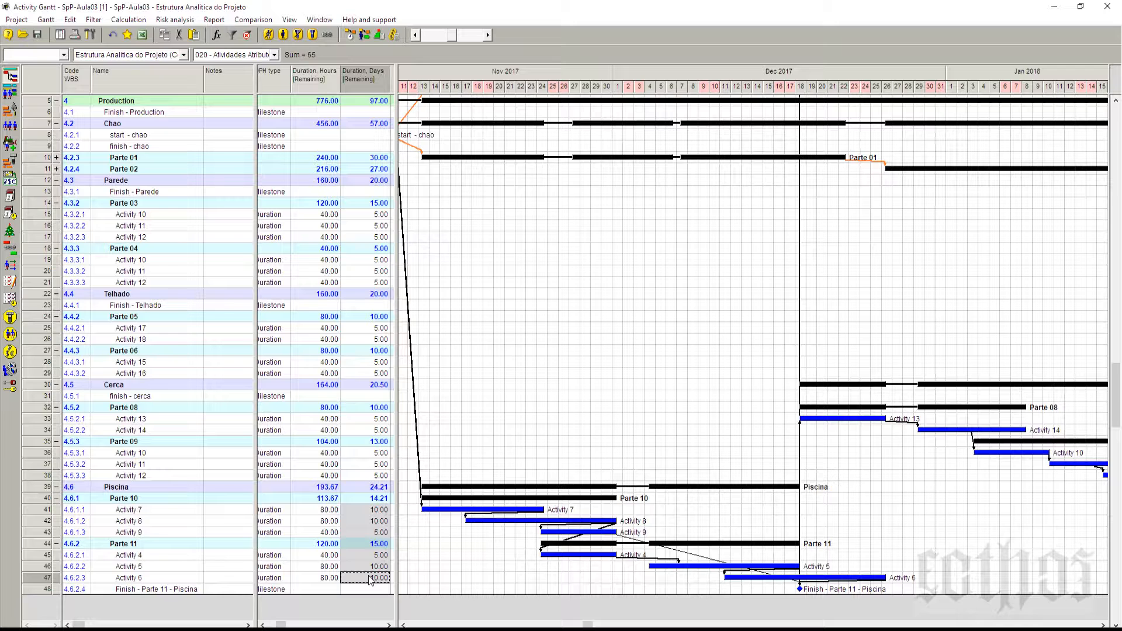
click(324, 514)
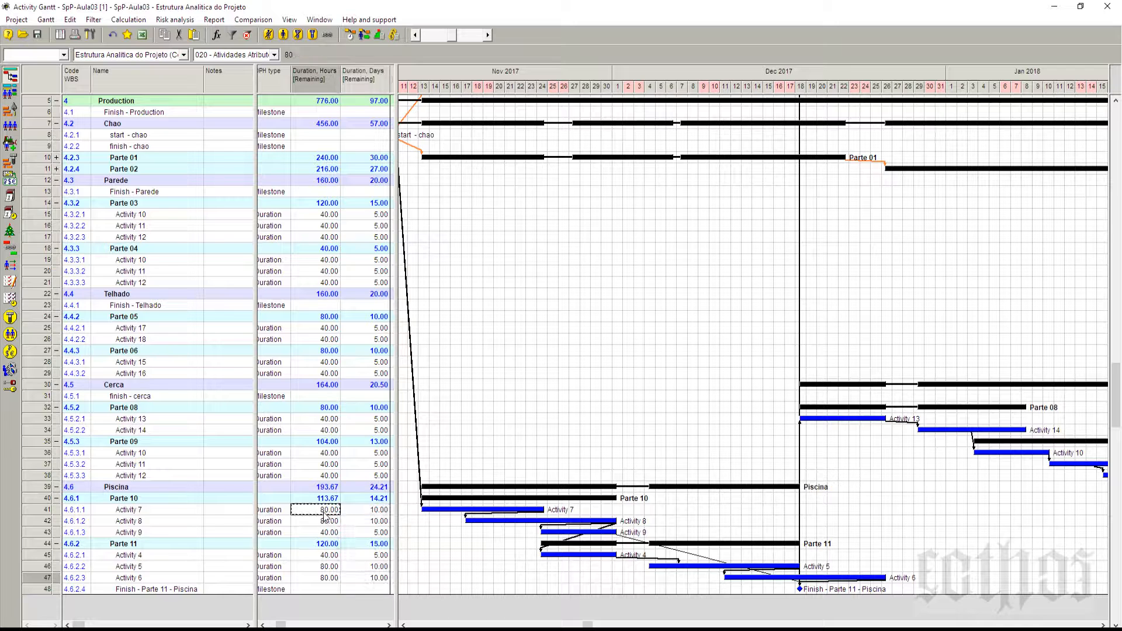
shift+click(334, 578)
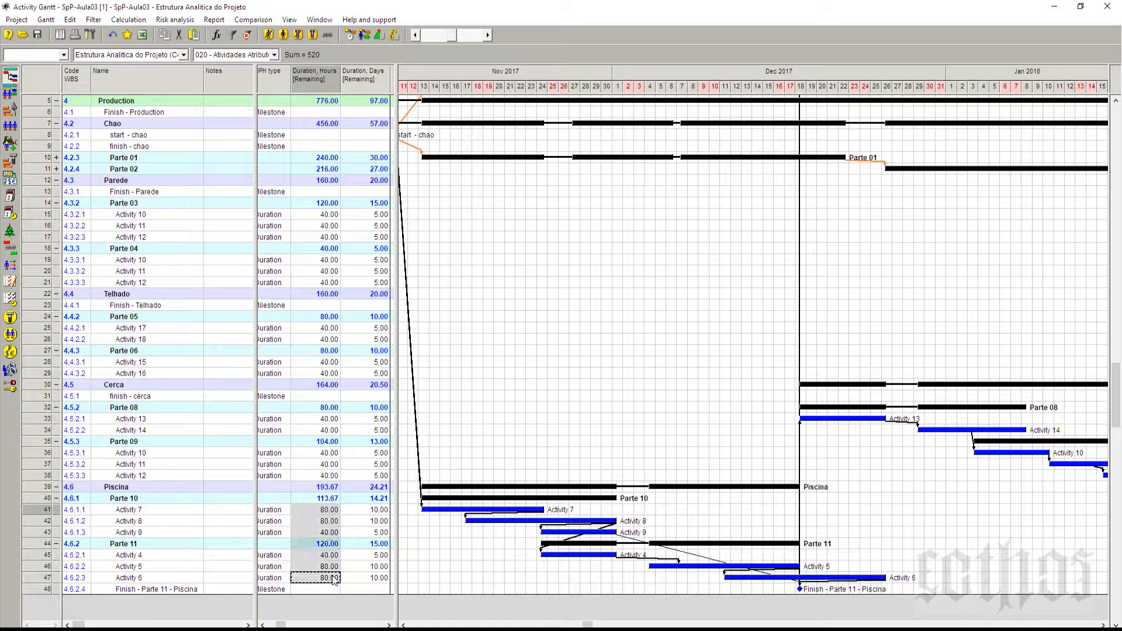
Step: Reschedule all activities in the forward direction and compress the Gantt timescale to show a longer period
click(363, 37)
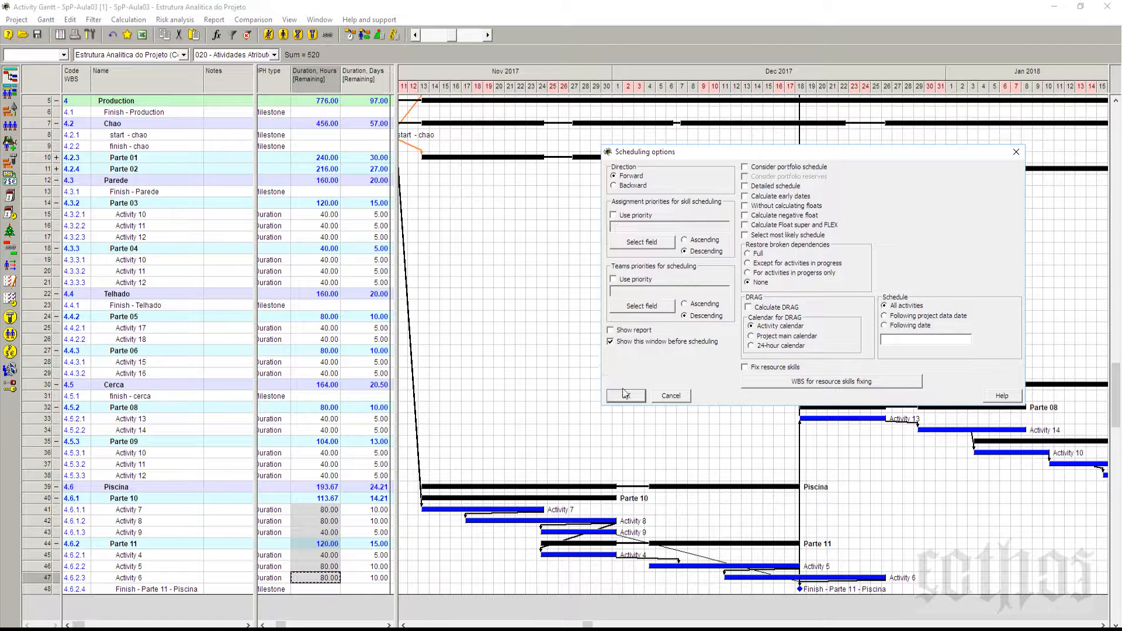
click(626, 395)
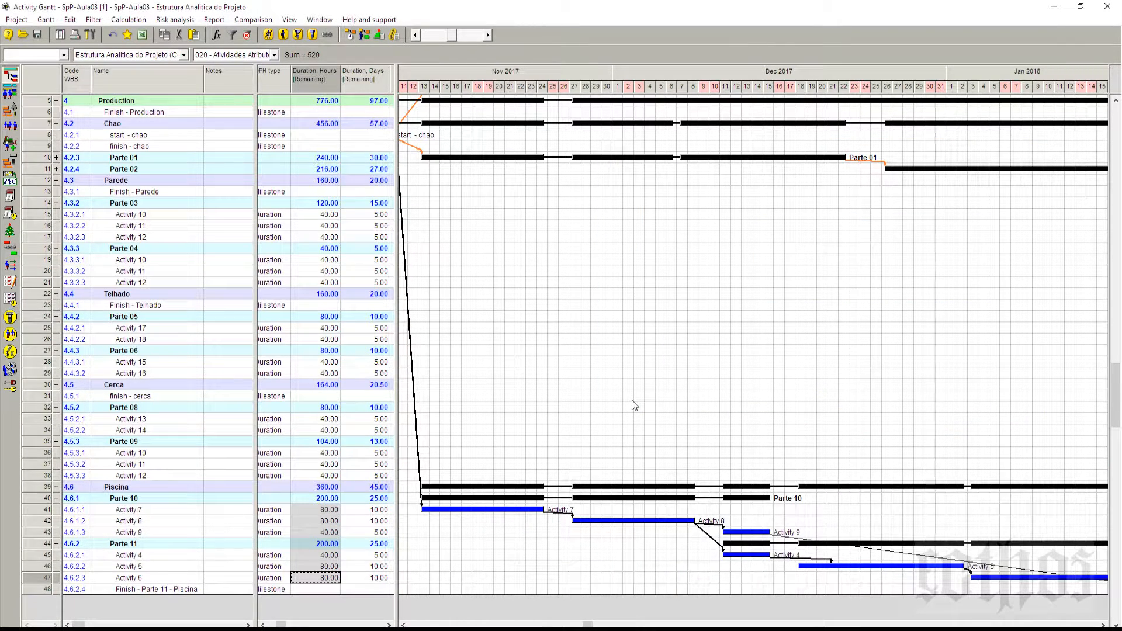
click(415, 36)
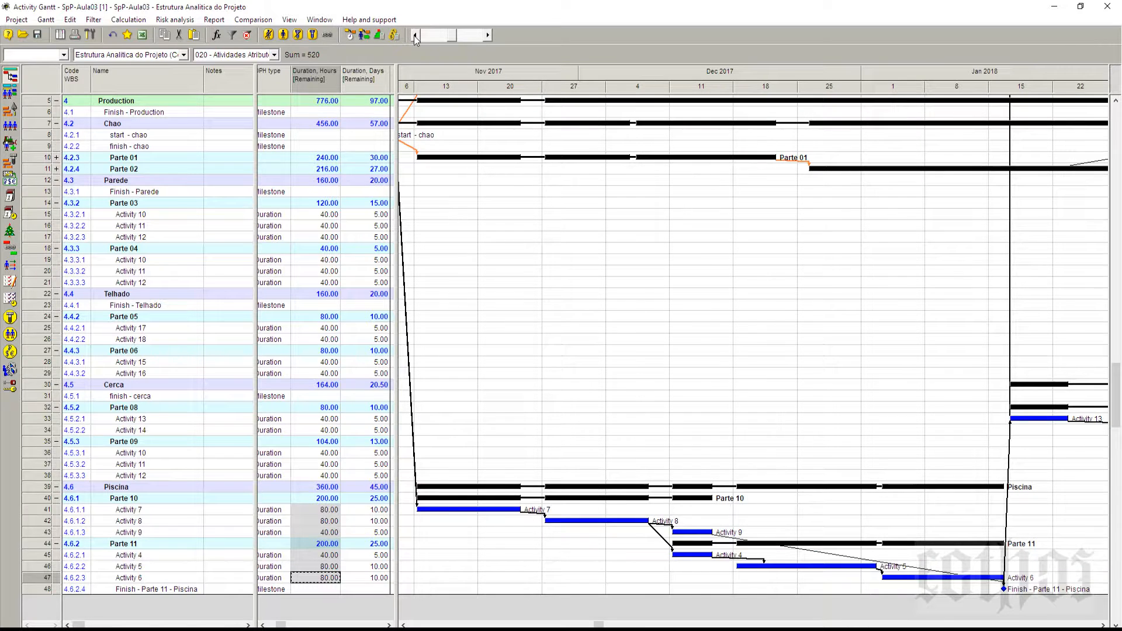
Step: Collapse Parte 10 and Parte 11 under Piscina while comparing their remaining days with those of the Piscina phase
click(378, 501)
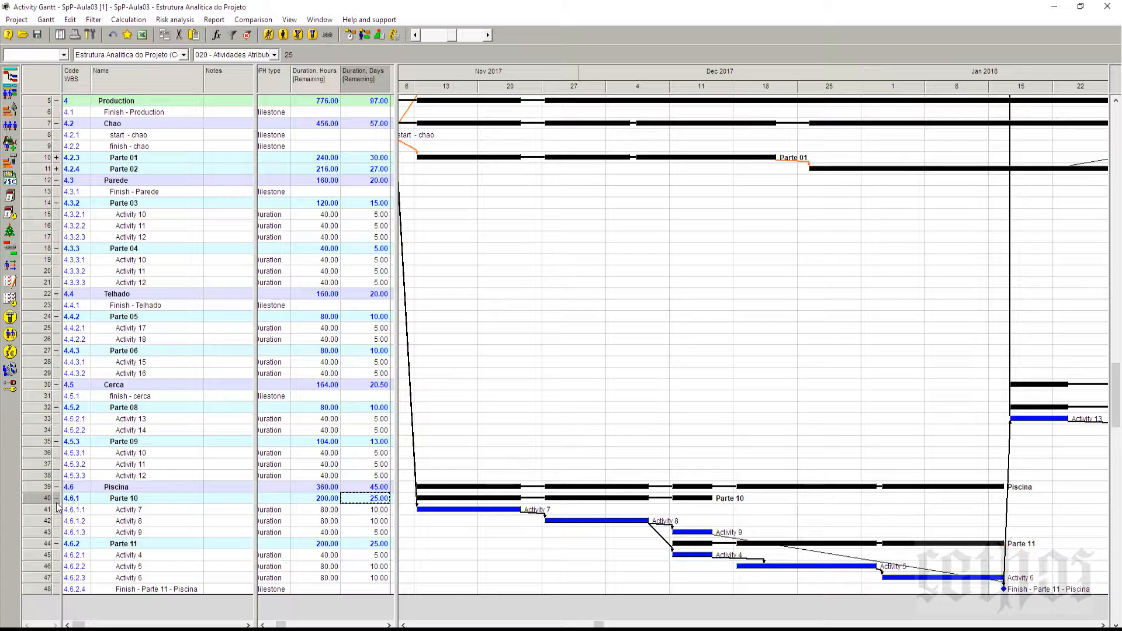
click(56, 497)
click(377, 513)
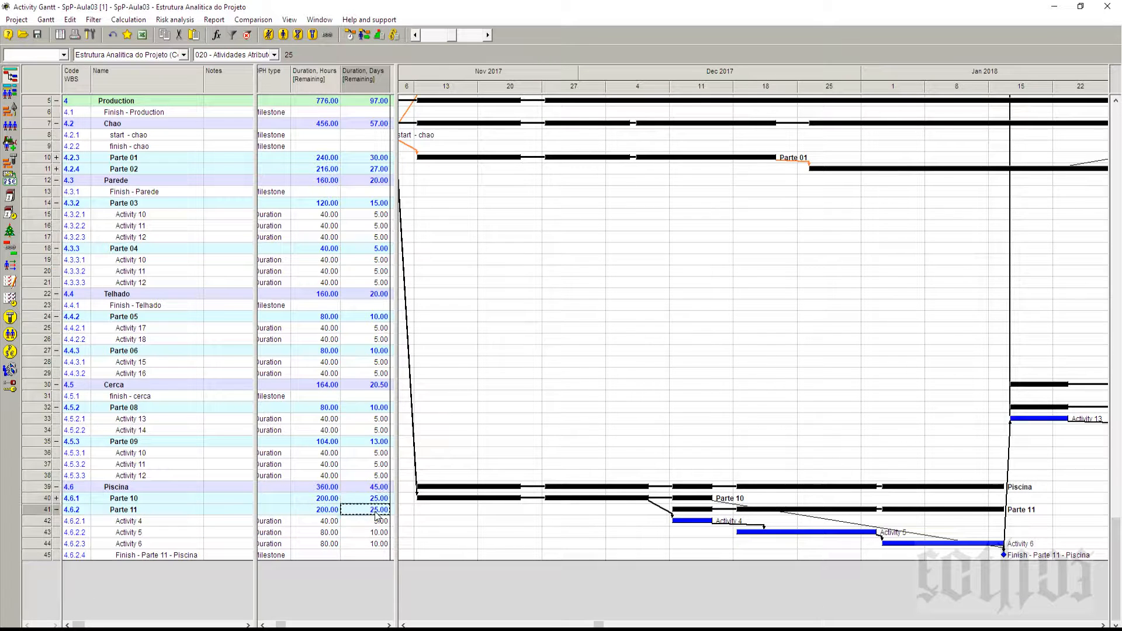
click(57, 511)
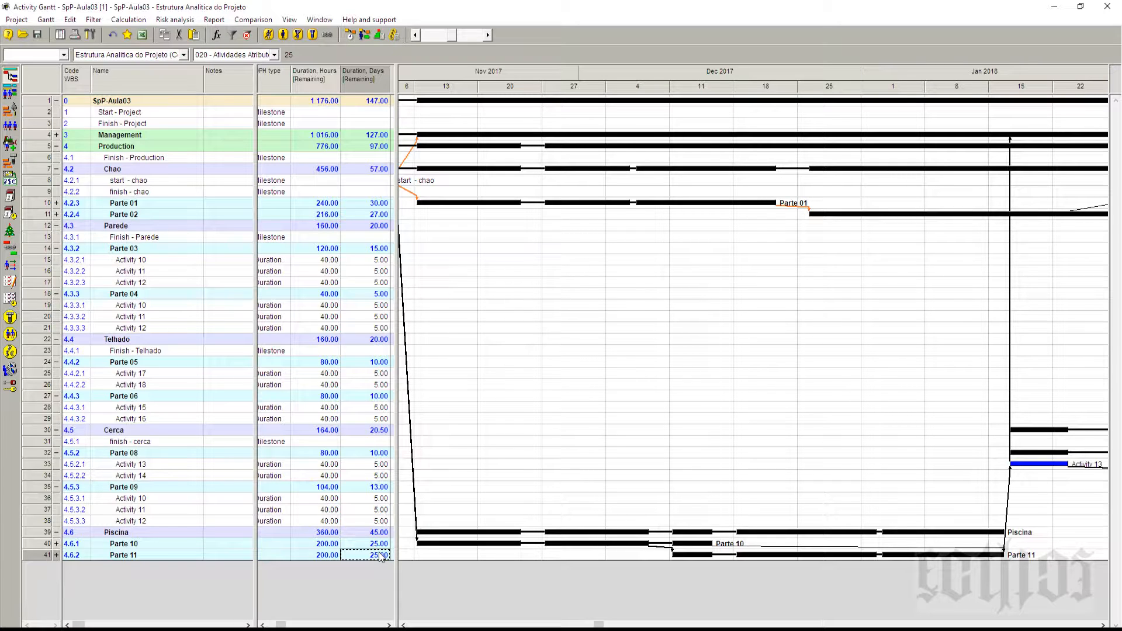
click(380, 533)
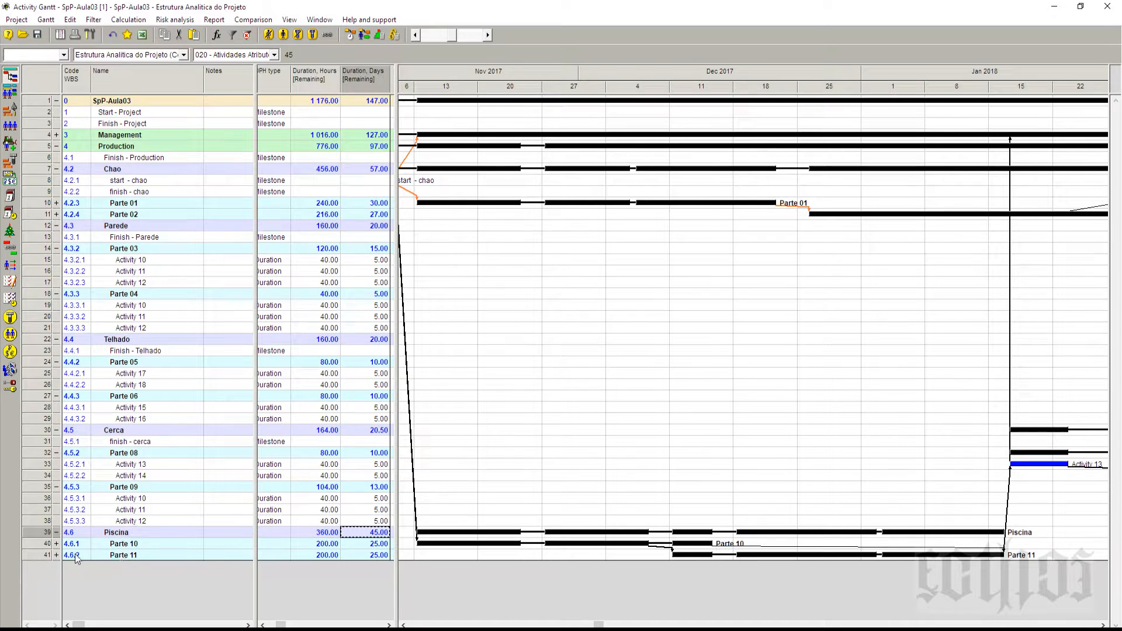
Step: Expand Parte 11 and Parte 10 again to show their activities under Piscina
click(56, 554)
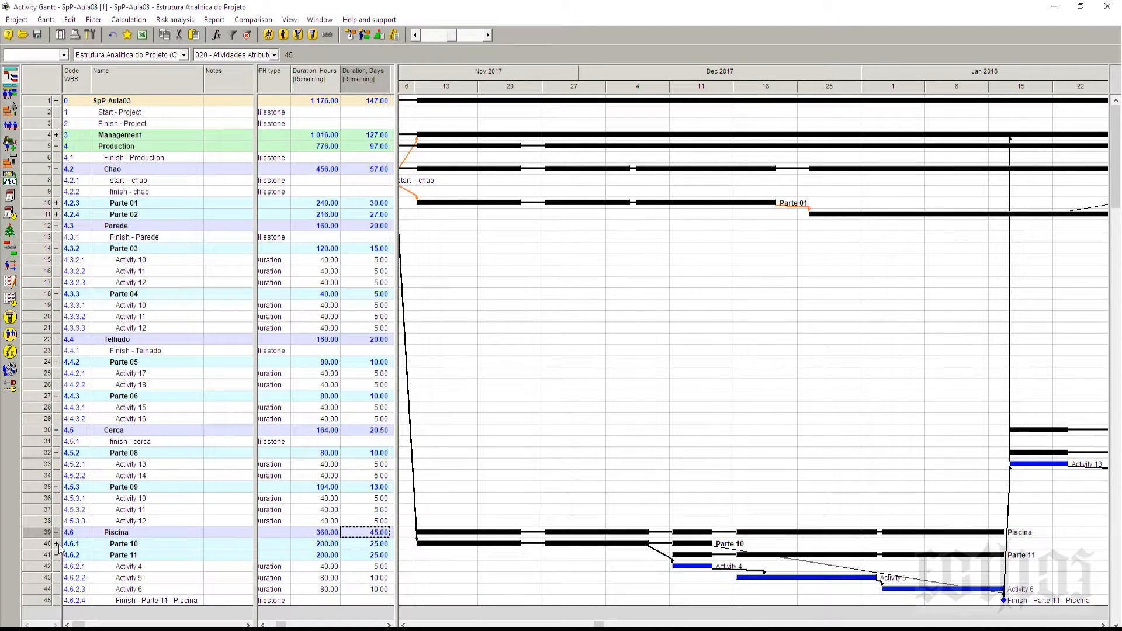
click(56, 544)
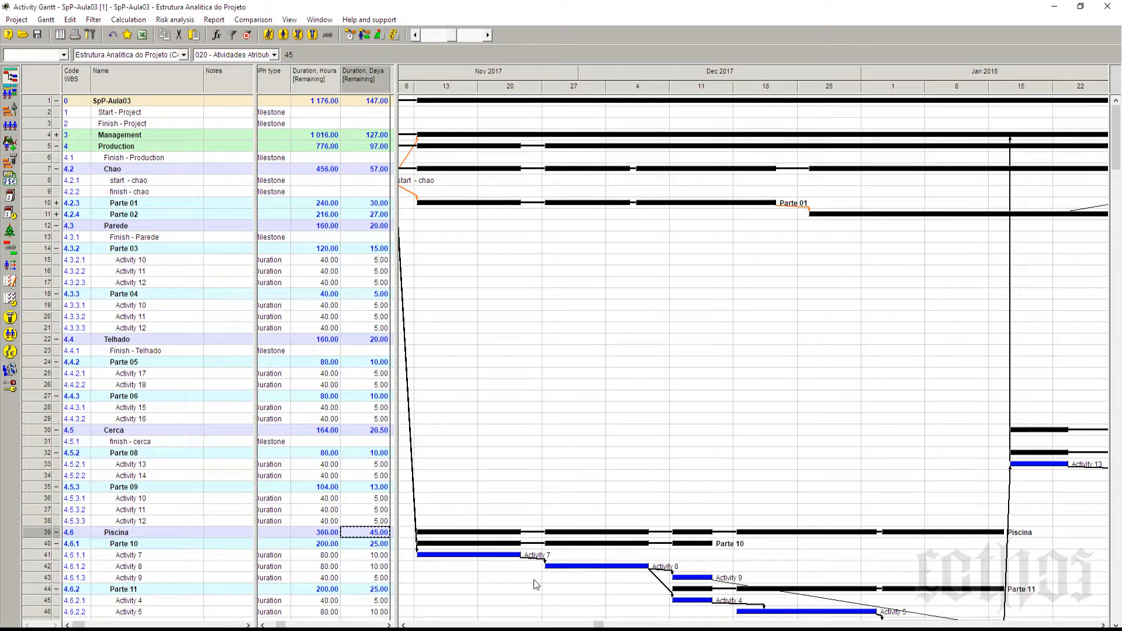
scroll(534, 580, down, 3)
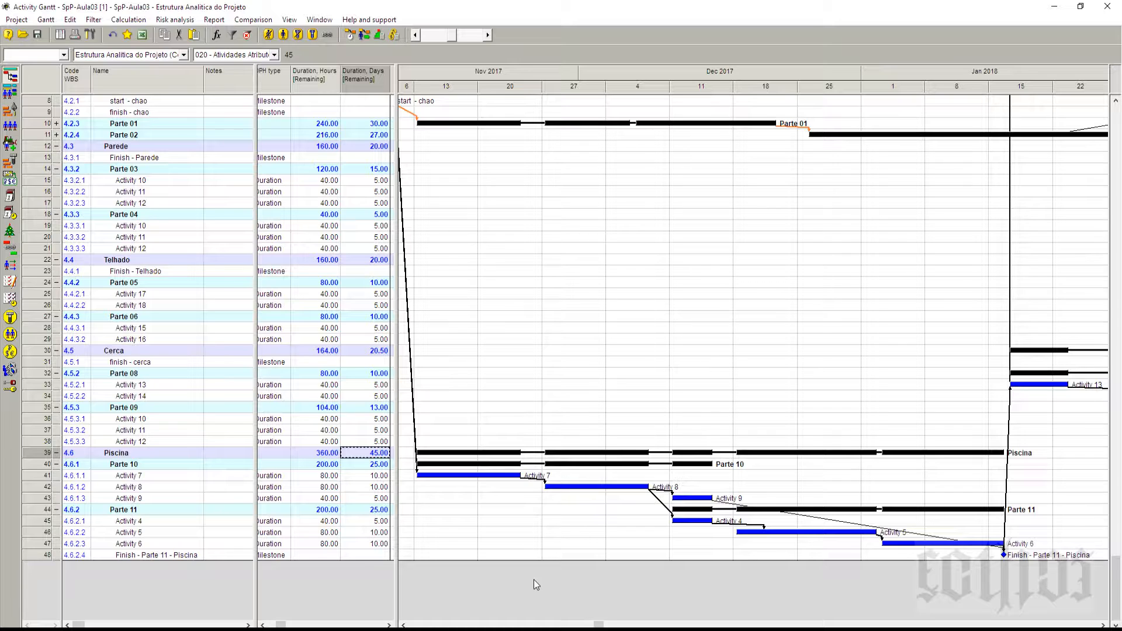
Step: Compare Piscina's remaining duration in hours and in days, and highlight each of the two remaining duration columns
click(322, 455)
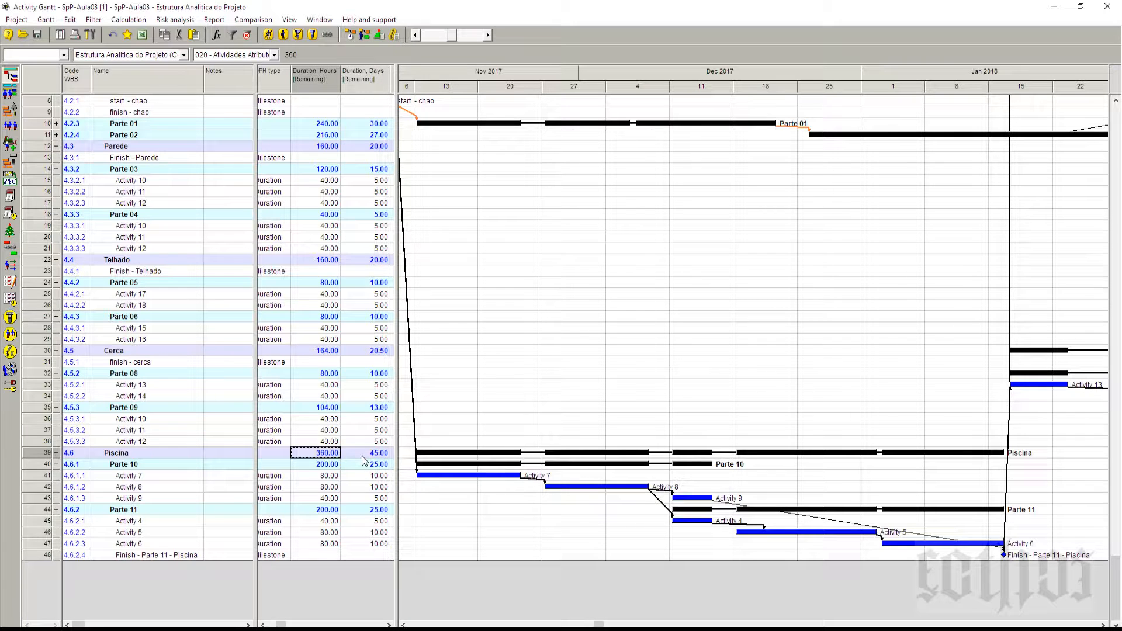
click(362, 456)
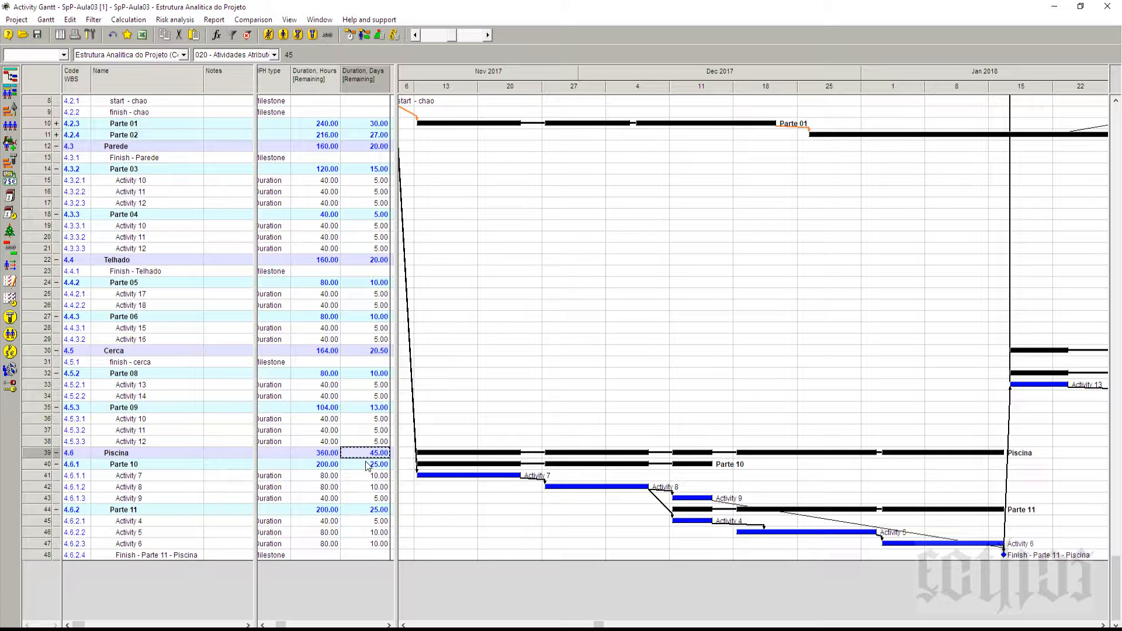
click(326, 80)
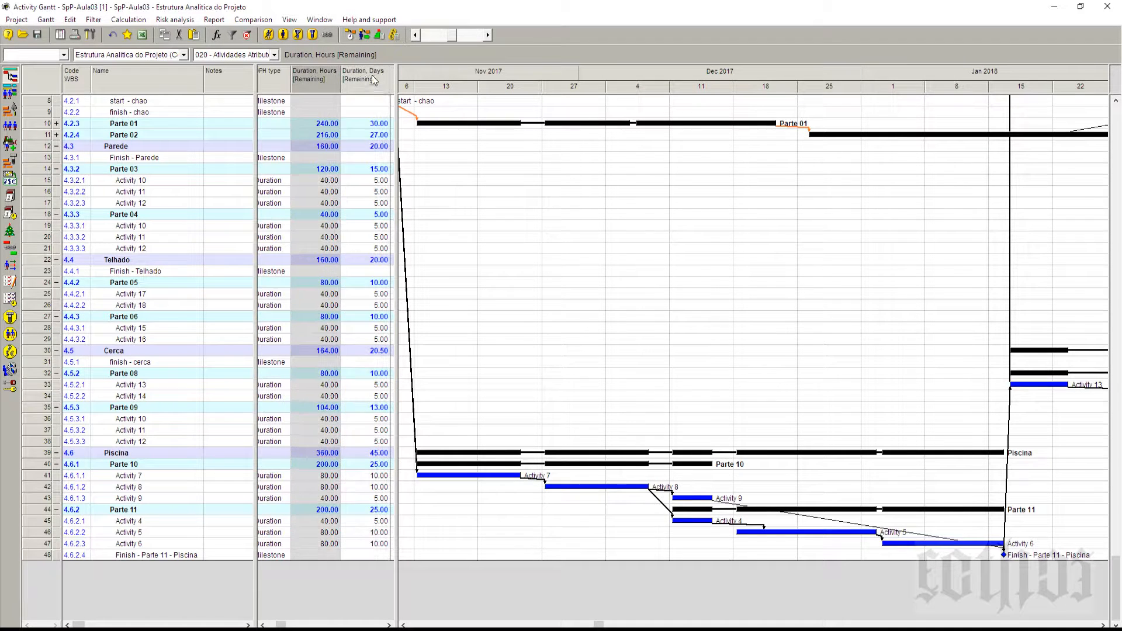
click(374, 80)
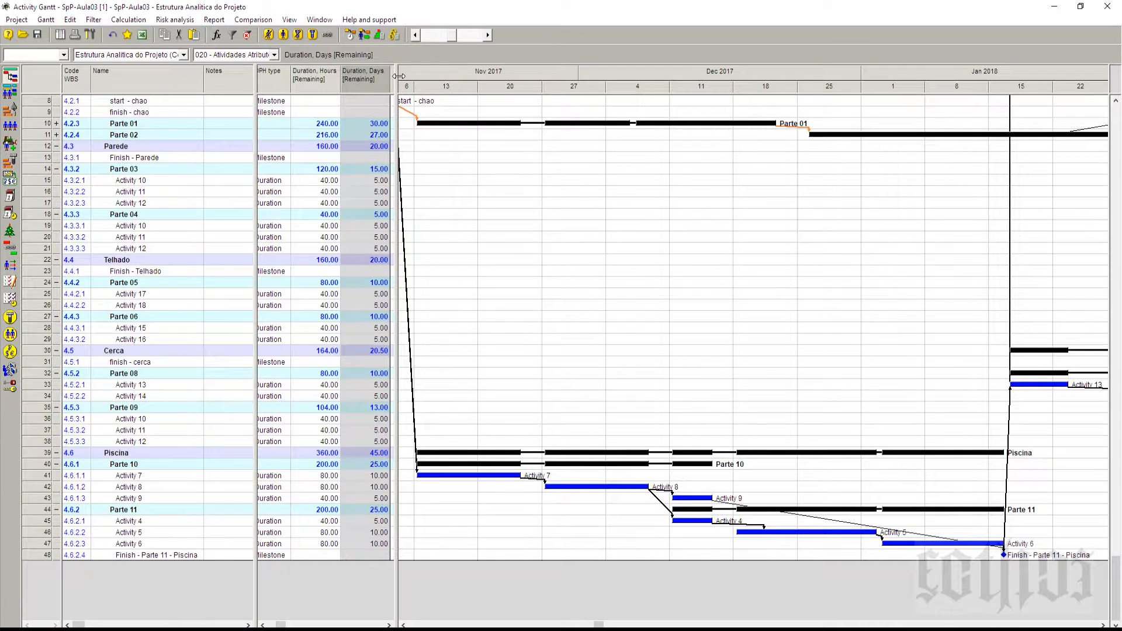
drag(403, 76, 400, 78)
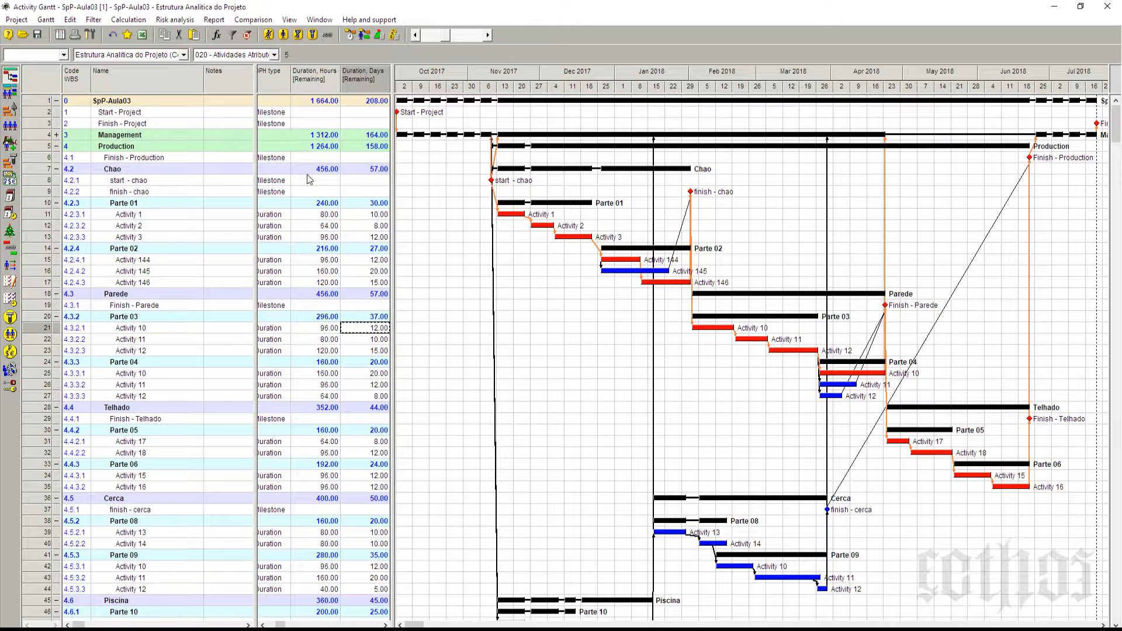
Step: Check Activities 1 to 3 of Parte 01 and collapse Parte 01 and Parte 02 under Chao
click(372, 218)
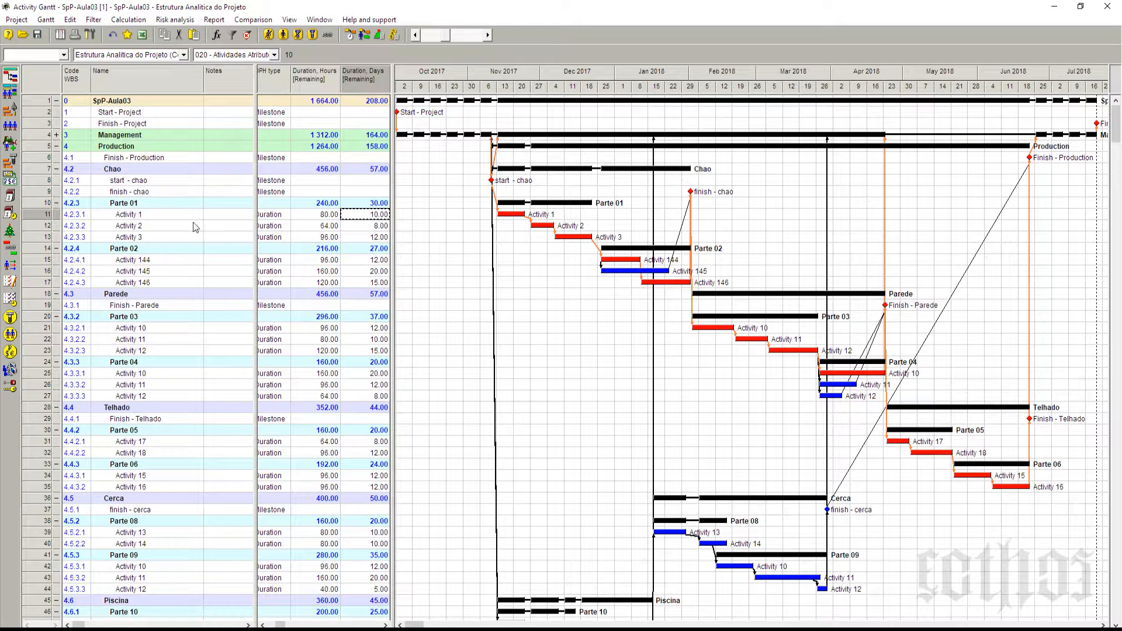
click(178, 226)
click(181, 238)
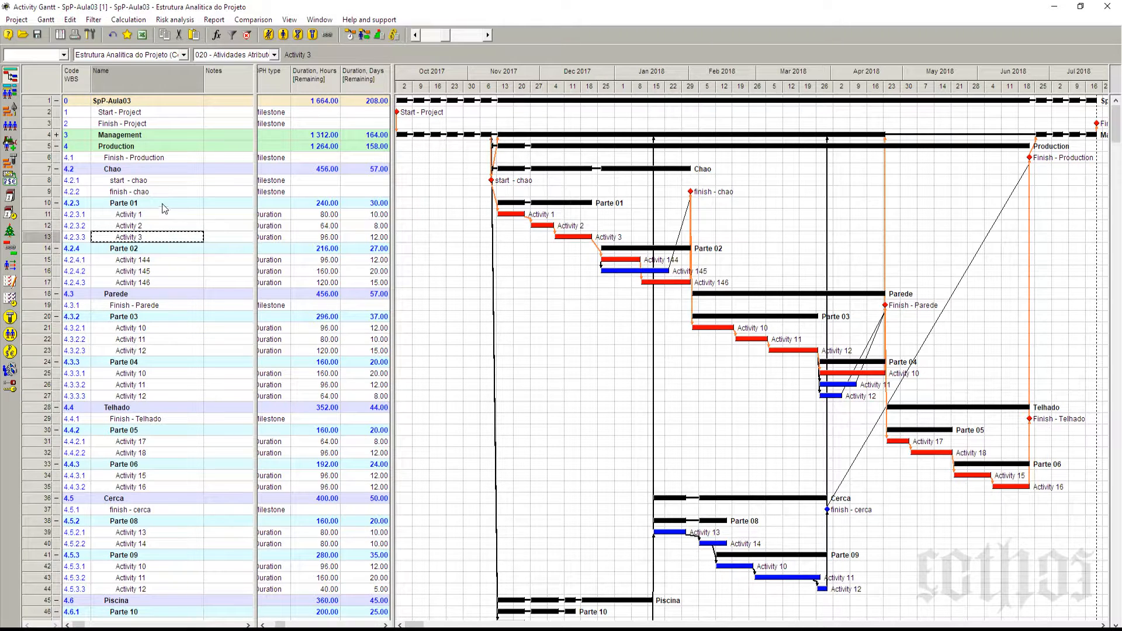
click(57, 203)
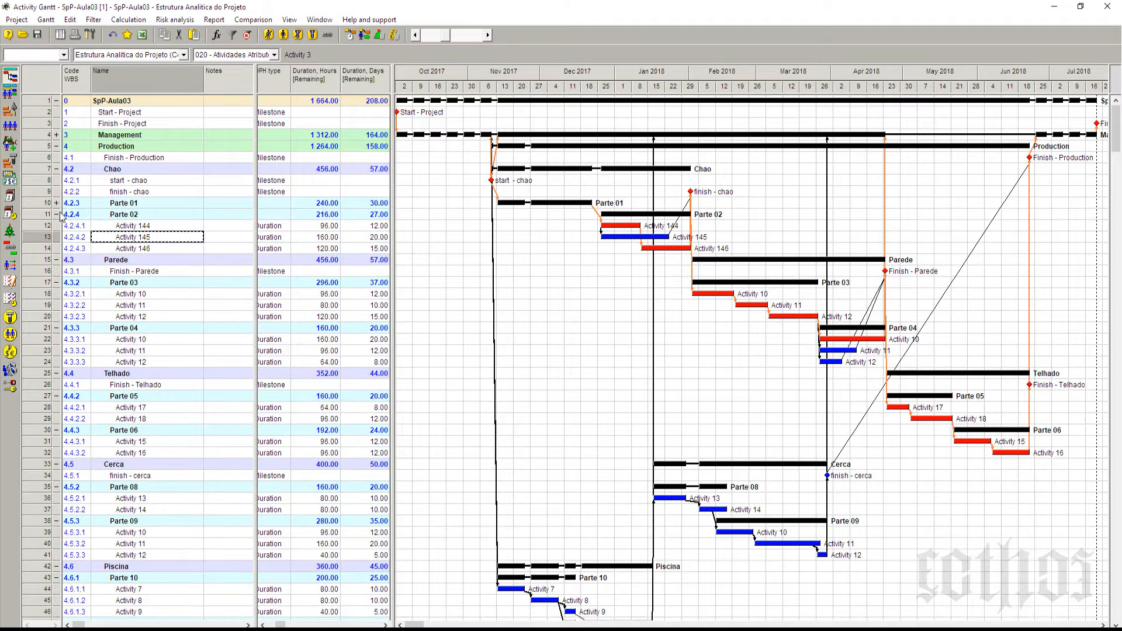
click(58, 214)
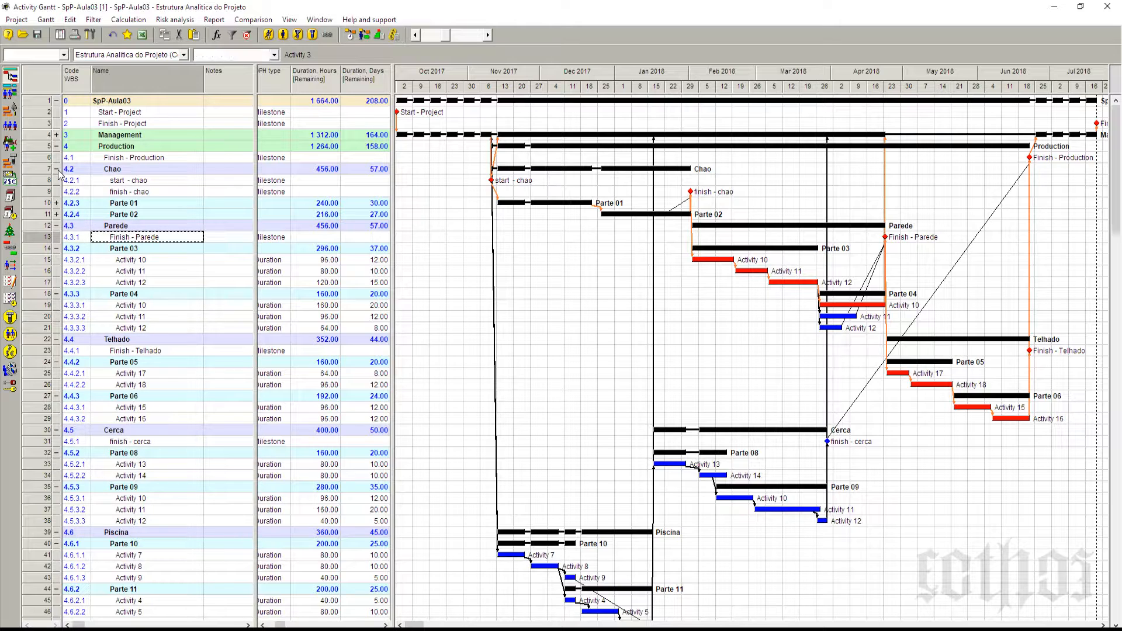
Step: Collapse the Chao phase and check its remaining duration in days and hours
click(57, 169)
click(366, 169)
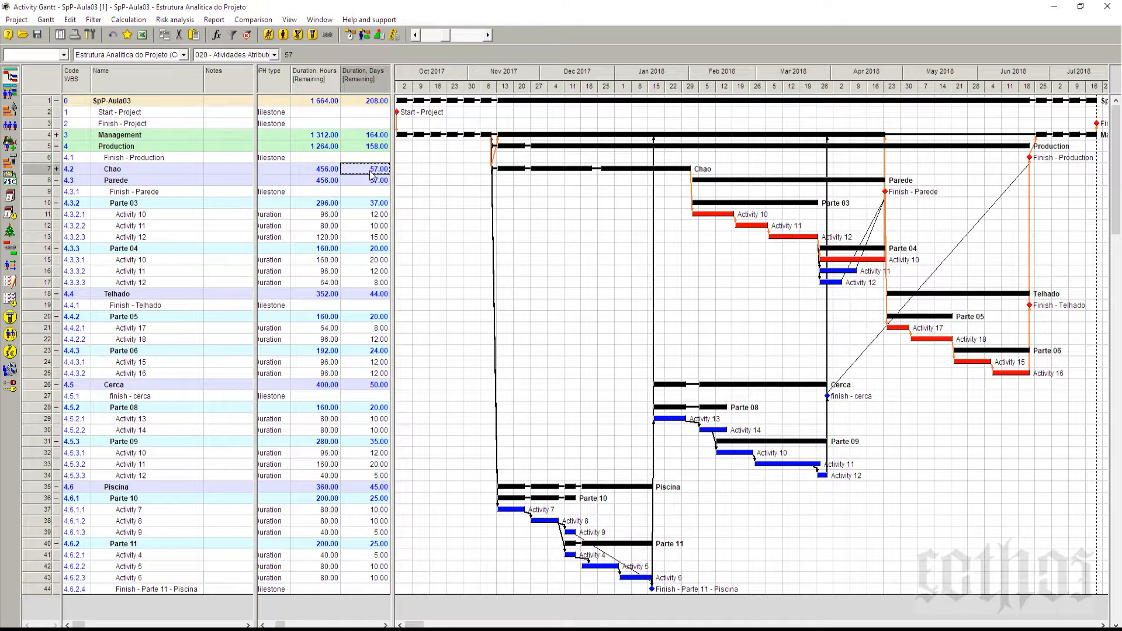
click(325, 169)
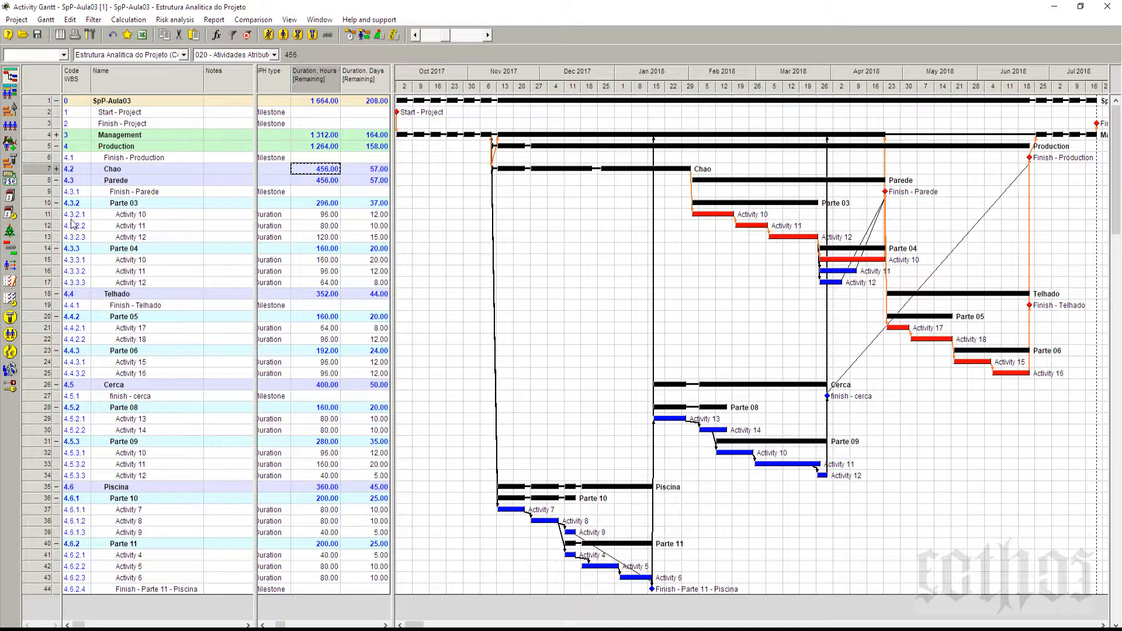
Step: Collapse Parte 03 and Parte 04 with their Parede phase, and Parte 05 and Parte 06 with their Telhado phase
click(56, 203)
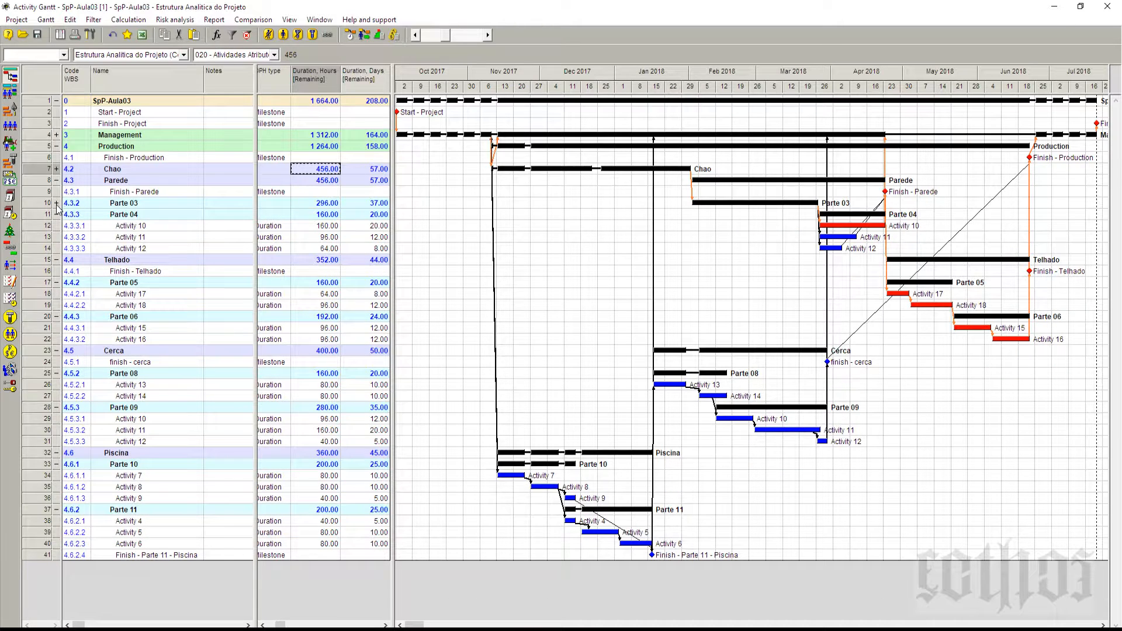
click(56, 214)
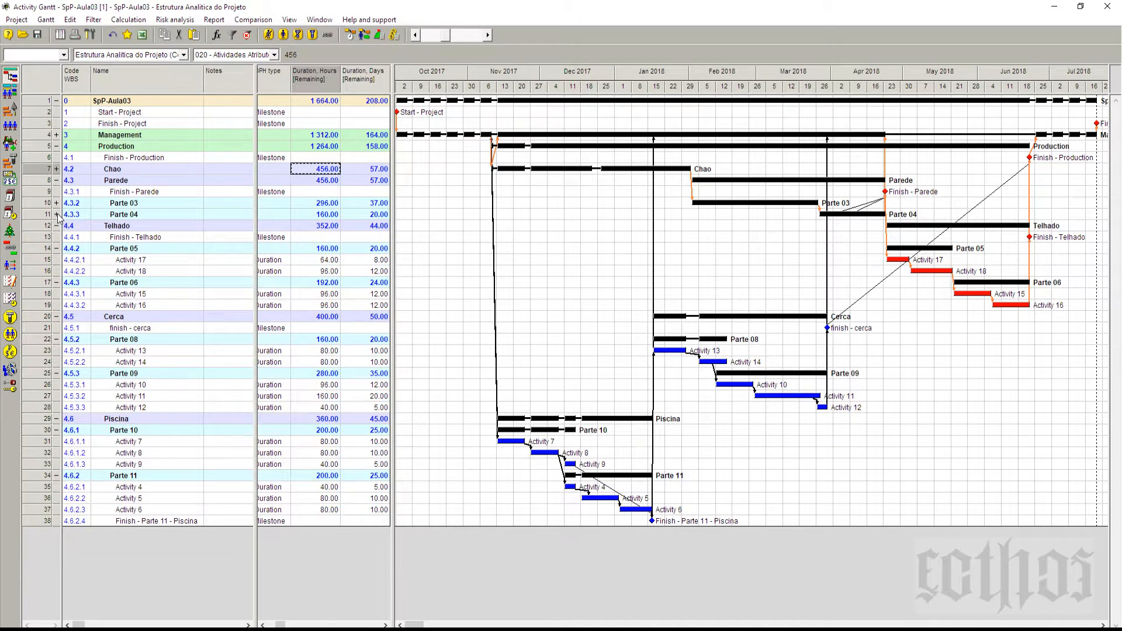
click(56, 181)
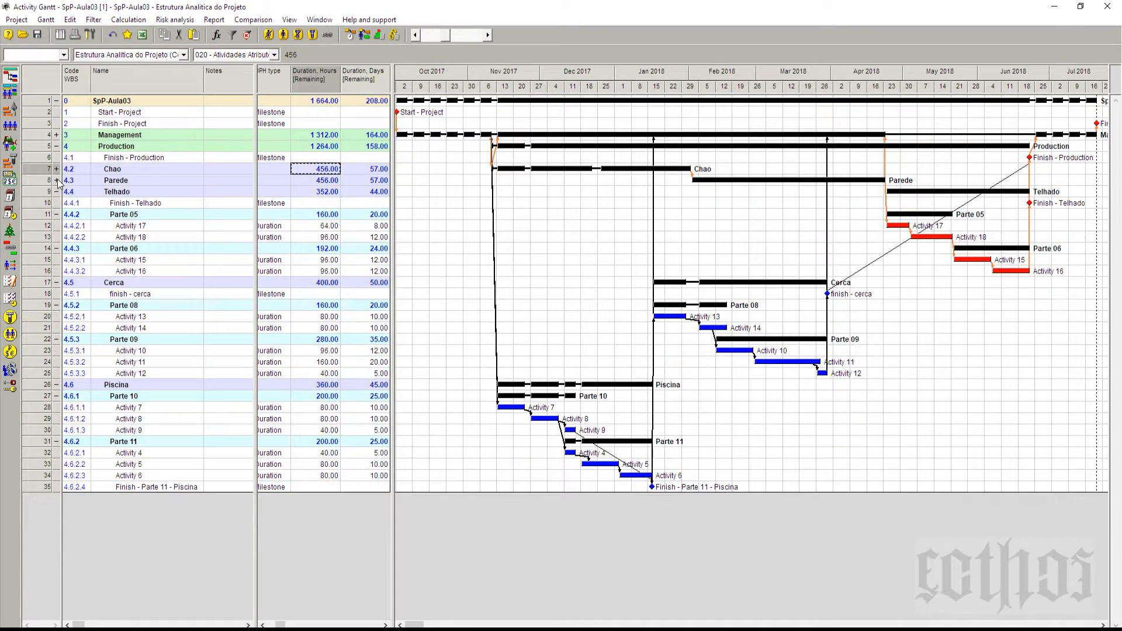
click(57, 215)
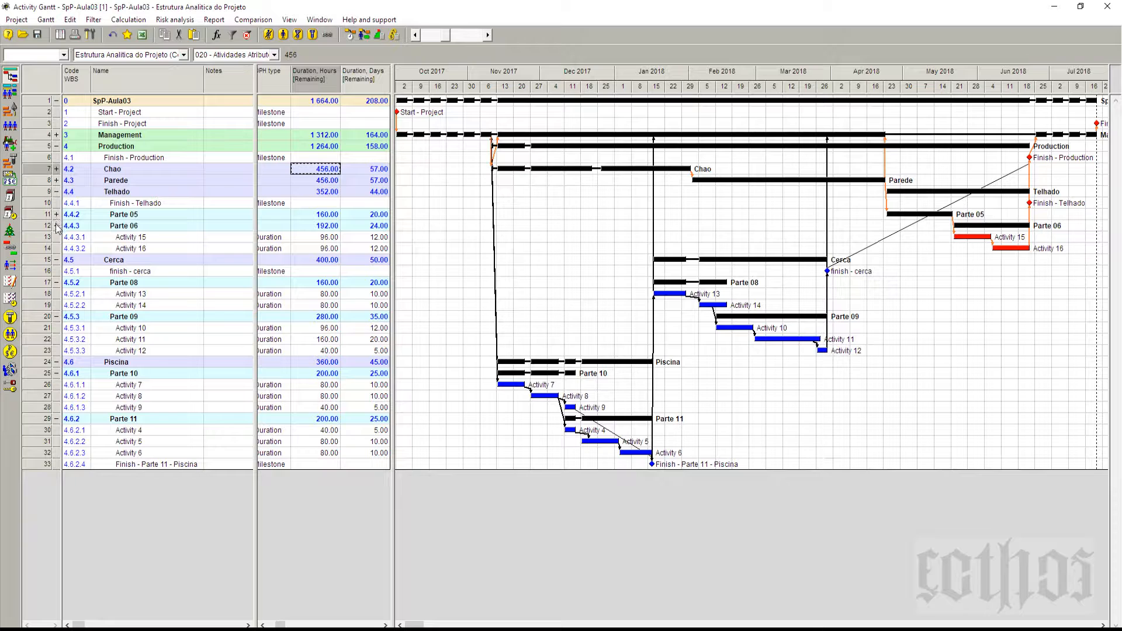
click(57, 226)
click(57, 192)
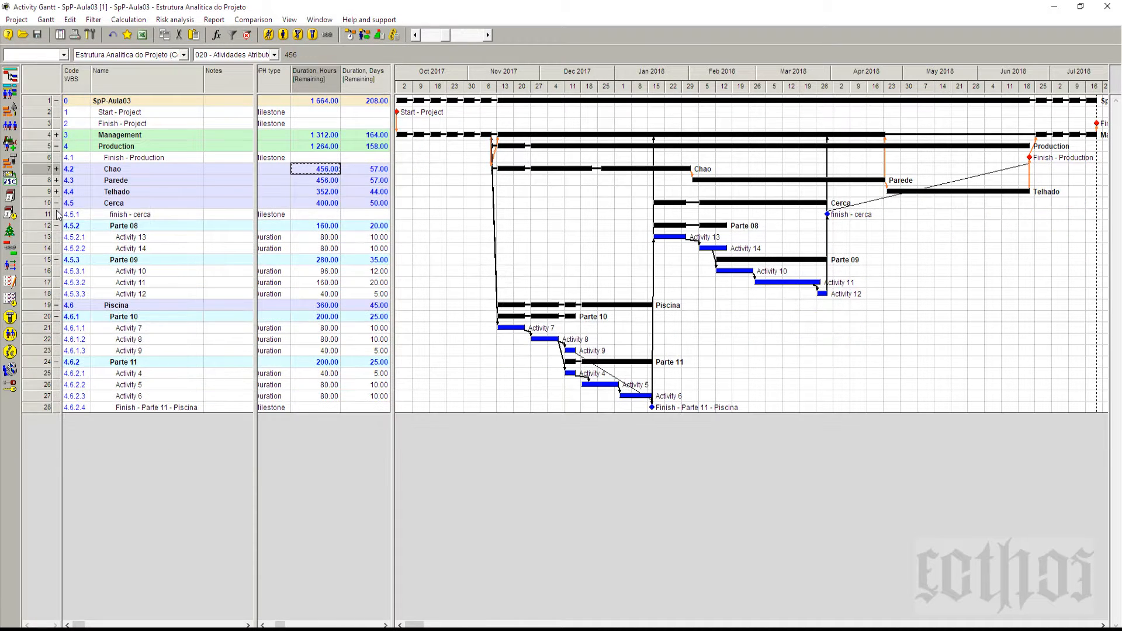
Step: Collapse Cerca and Piscina to compare the remaining durations of all Production phases, and expand Piscina again
click(56, 203)
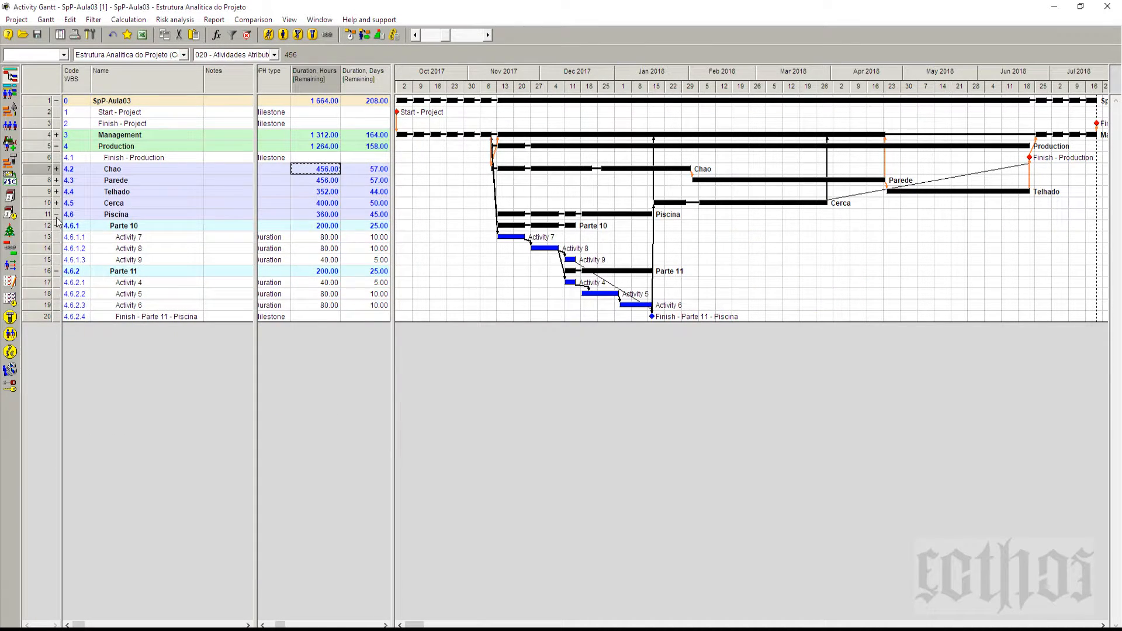
click(57, 214)
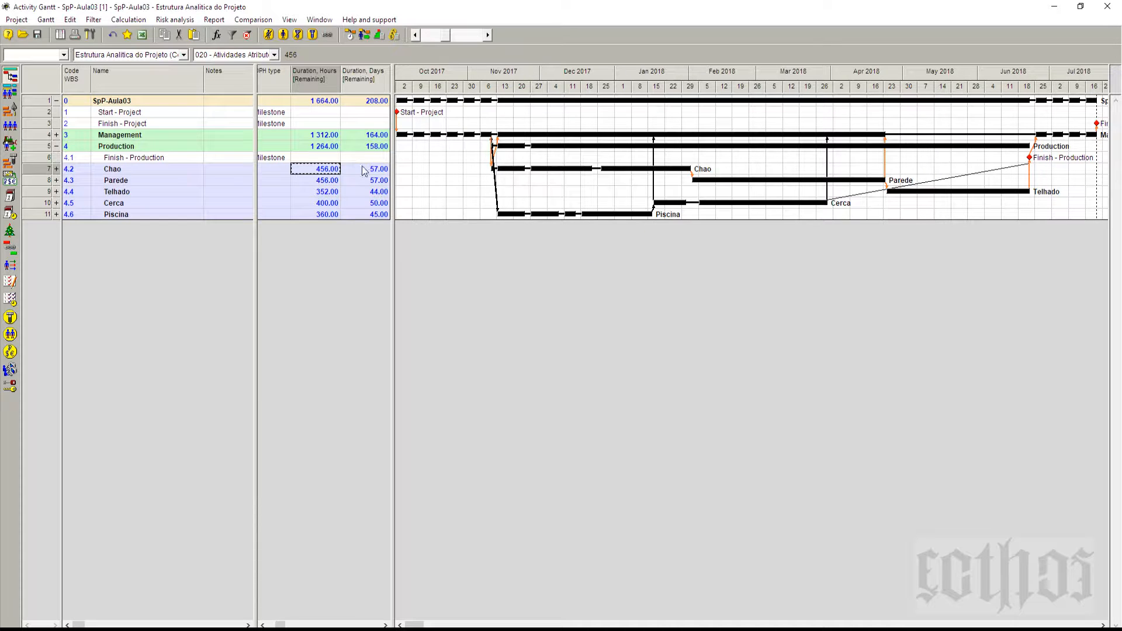
click(56, 214)
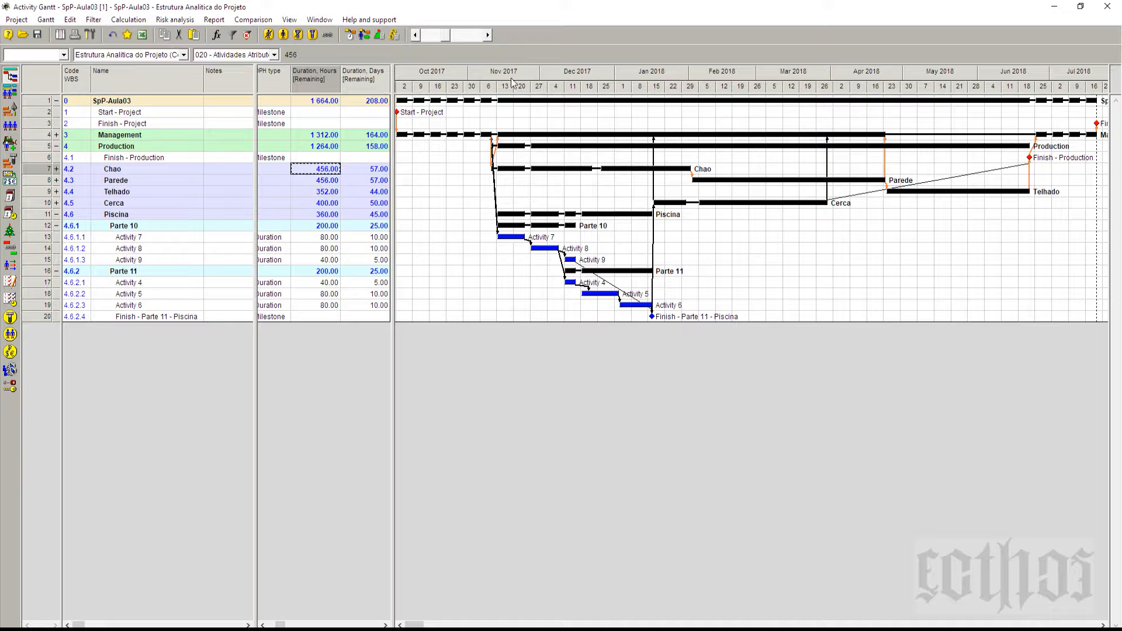
Step: Enlarge the Gantt timescale to single days, bring the Piscina activities of November and December 2017 into view, and select Activity 7
click(489, 35)
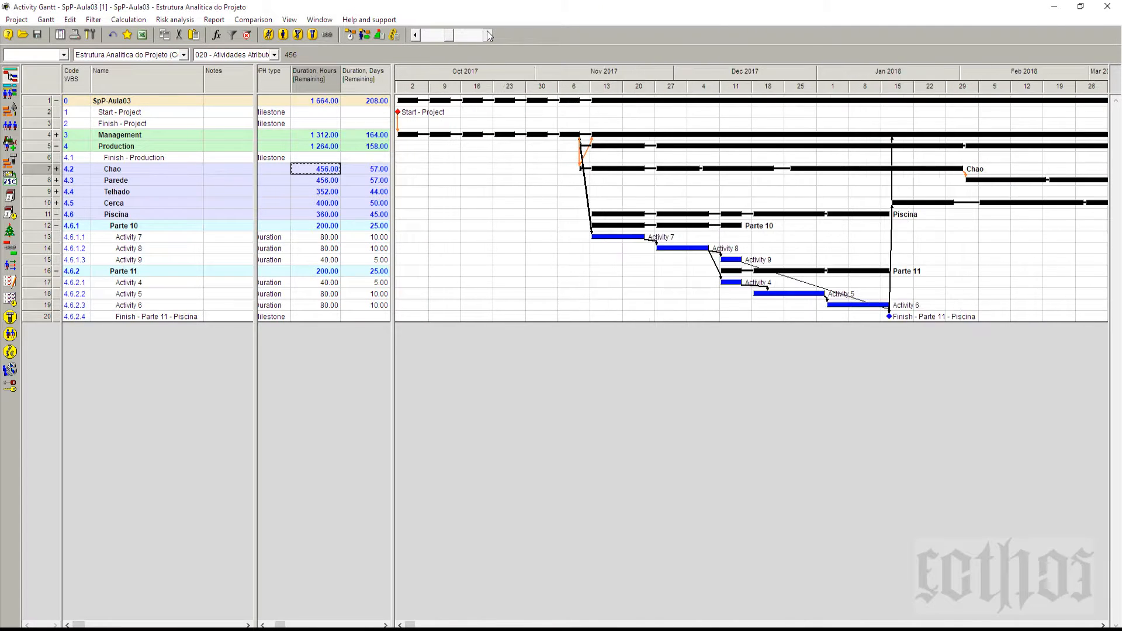
click(489, 35)
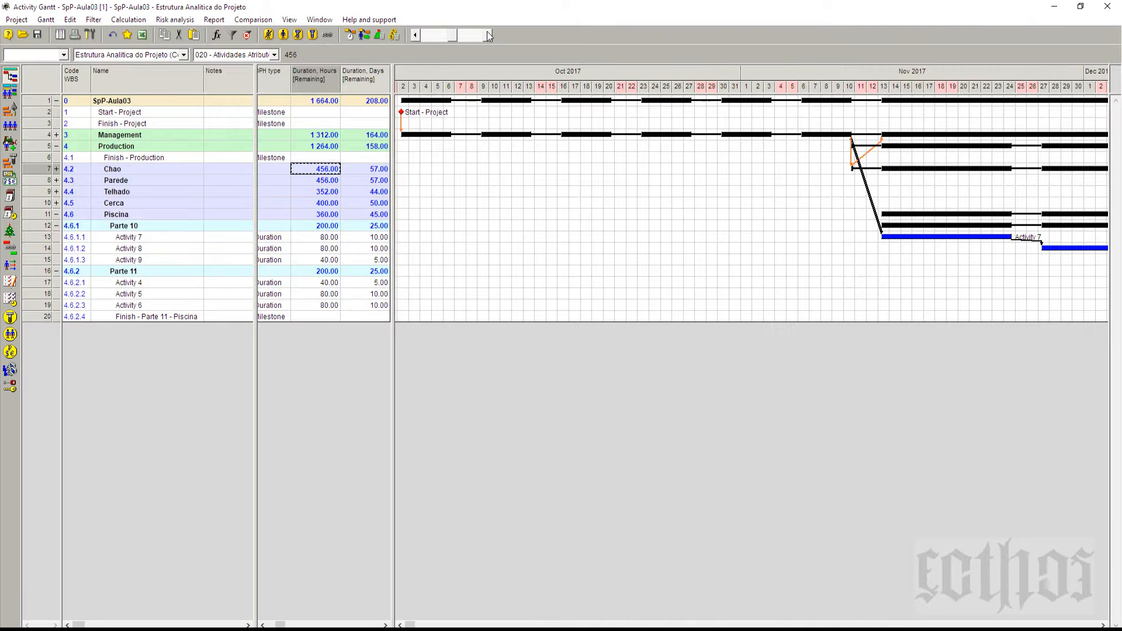
click(1102, 625)
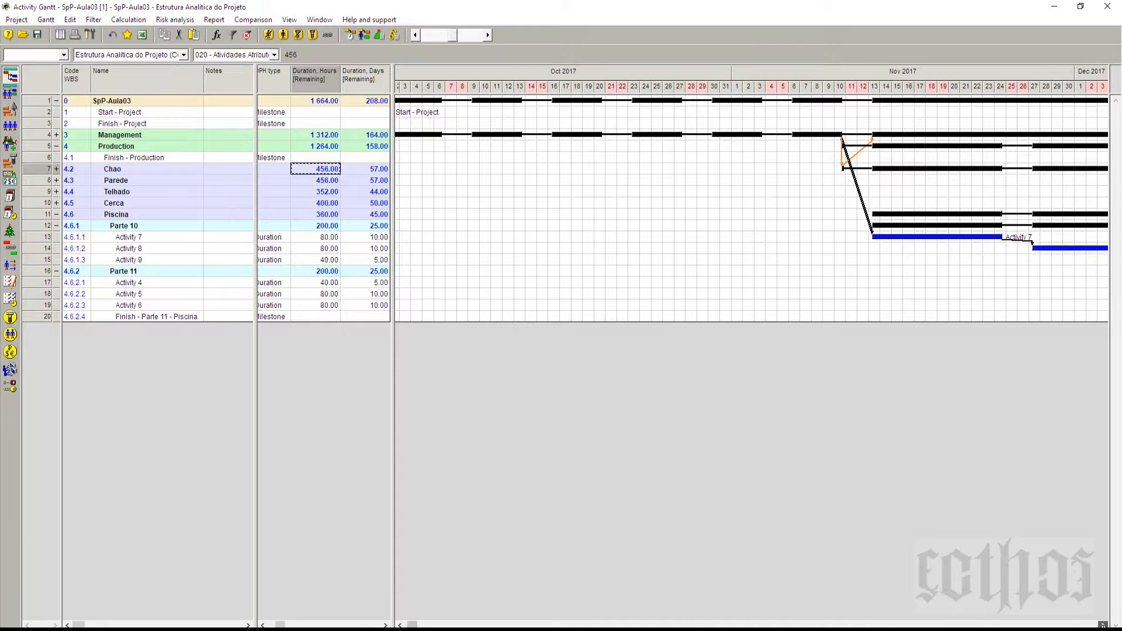
click(1103, 625)
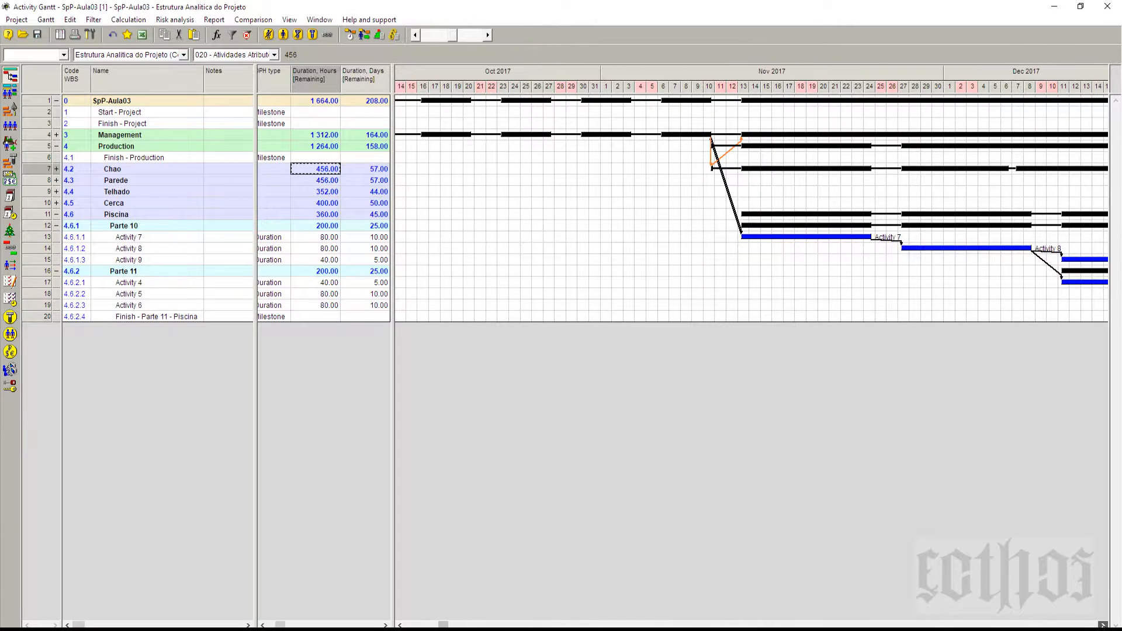
click(49, 238)
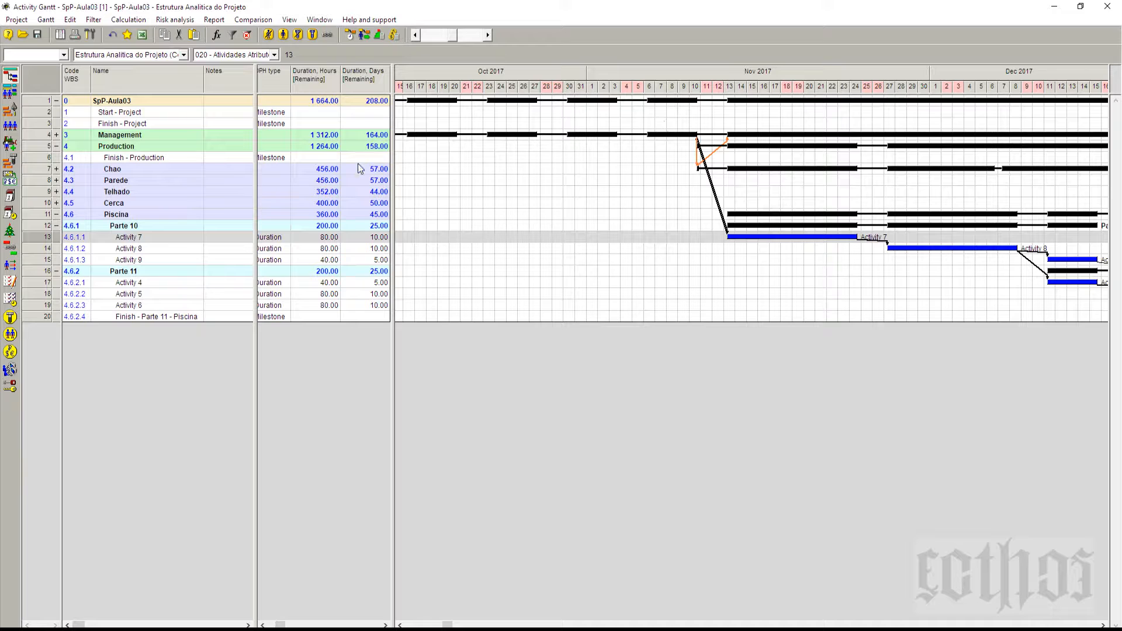
Step: Check Chao's remaining duration in hours and days, and Cerca's remaining duration in days
click(326, 173)
click(376, 173)
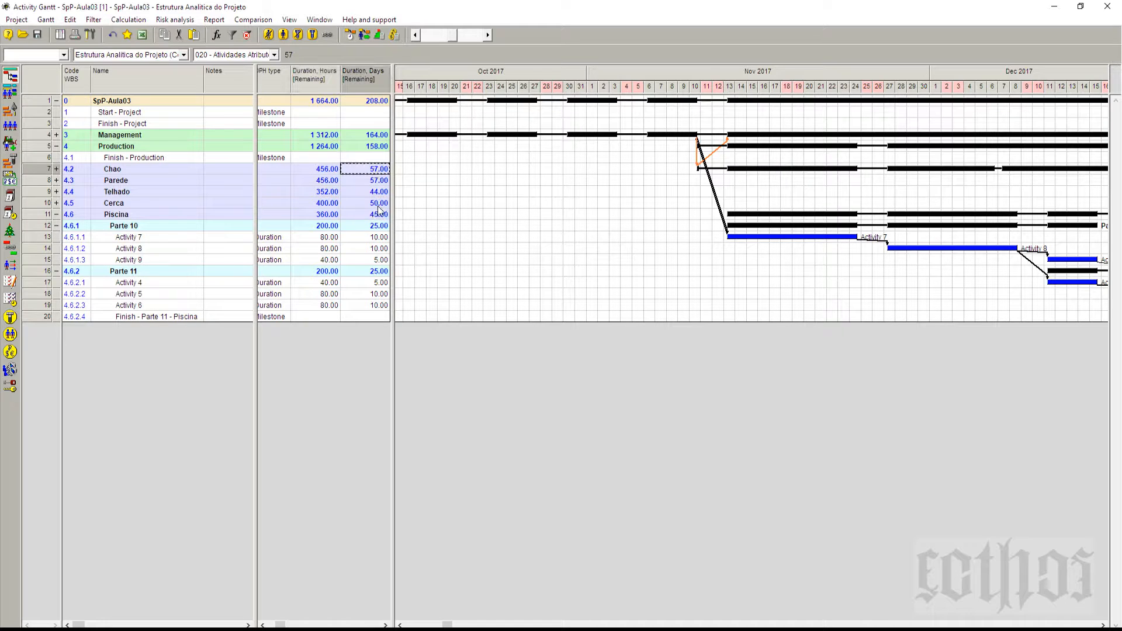
click(381, 206)
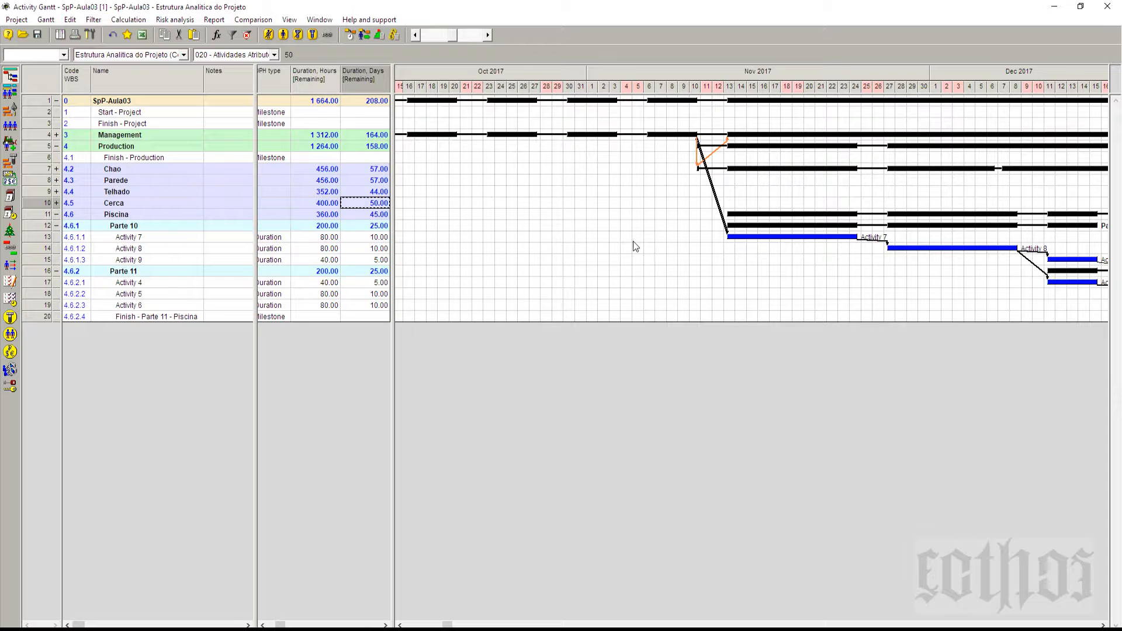
Step: Inspect the day-by-day bars of Activity 7, Activity 8 and Parte 11 under Piscina
click(1103, 624)
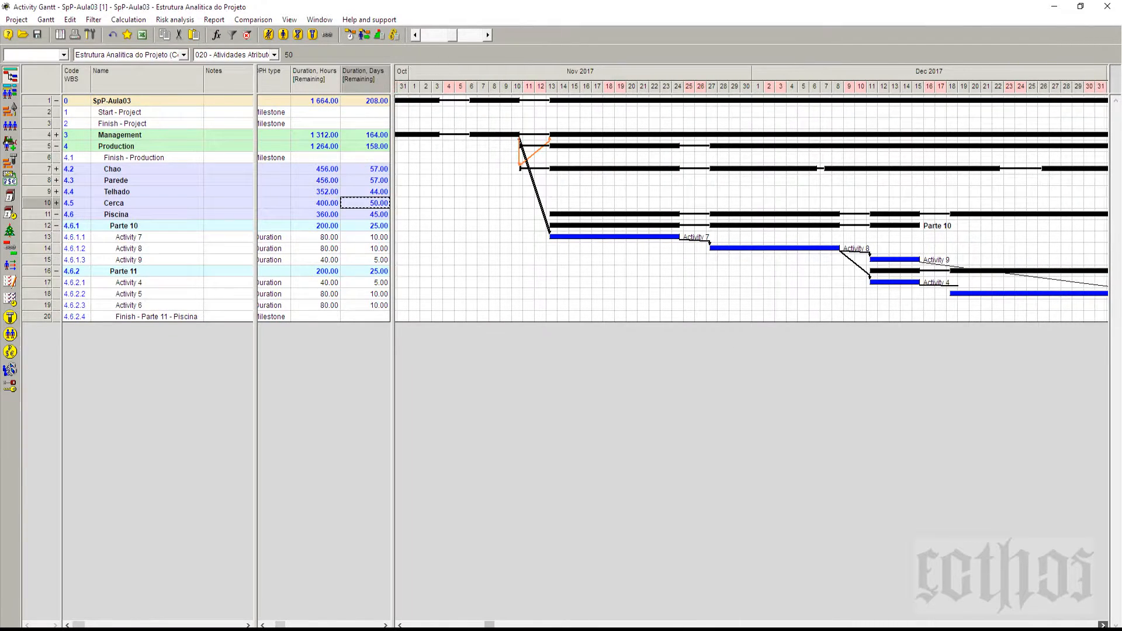
mouse_move(514, 242)
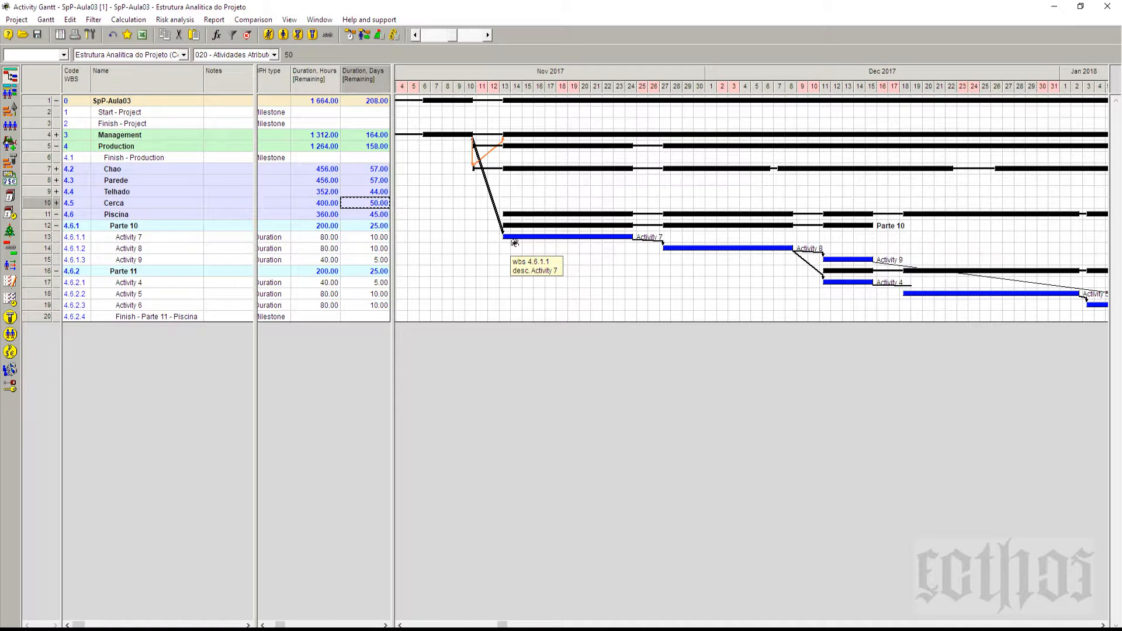
mouse_move(704, 253)
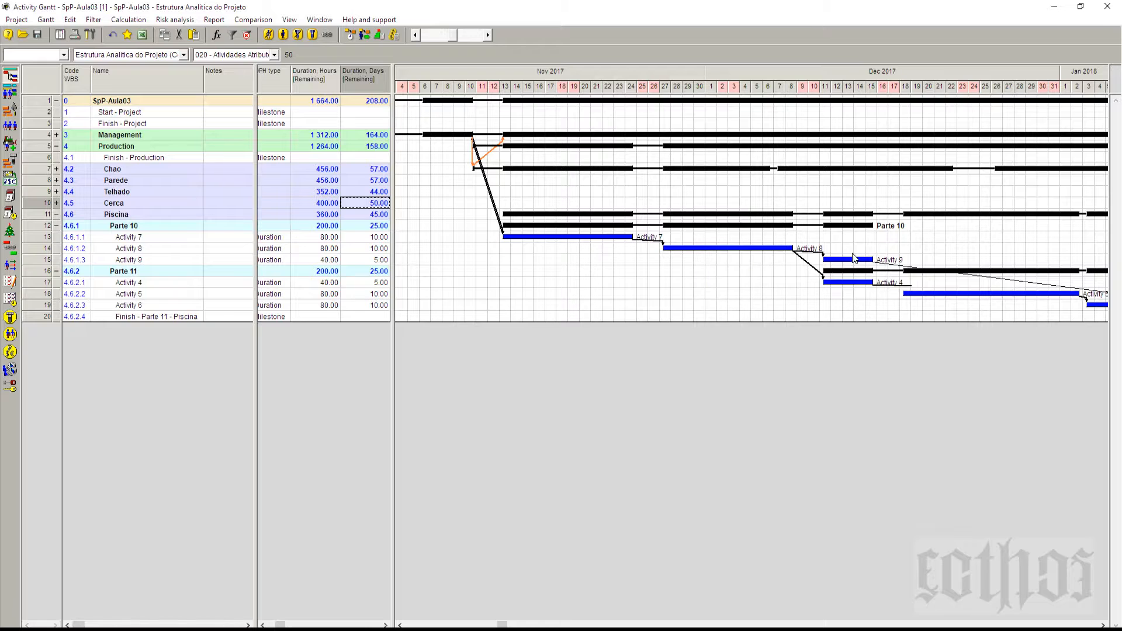
mouse_move(883, 274)
Step: Expand Cerca, reduce the Gantt timescale to show its bars together with Piscina's, and check Activity 7's remaining duration in days
click(56, 203)
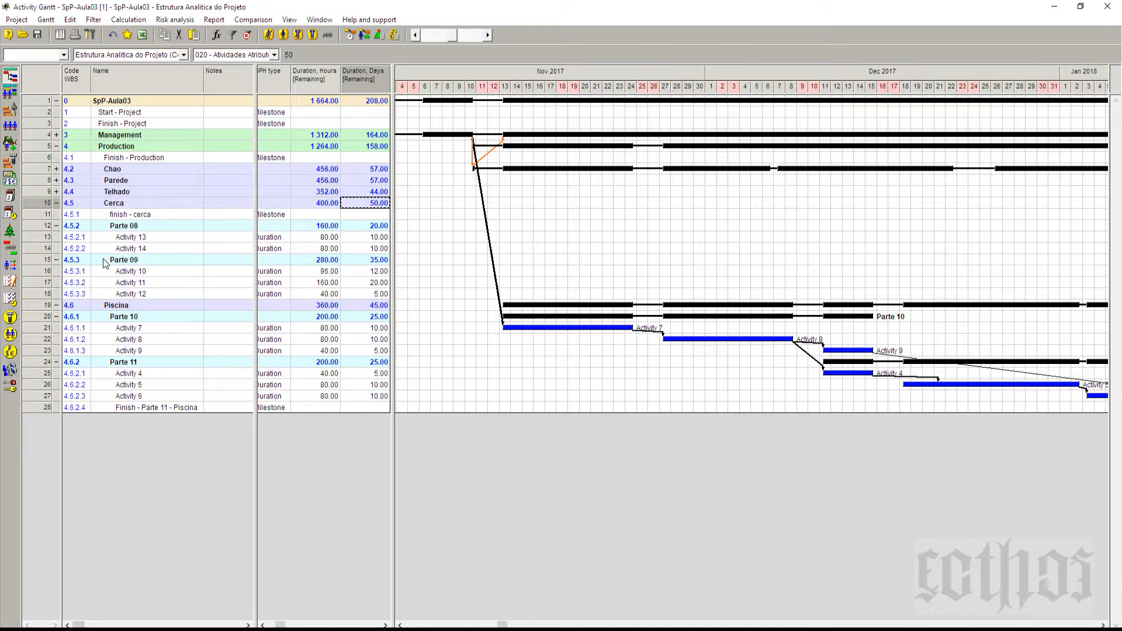
click(415, 35)
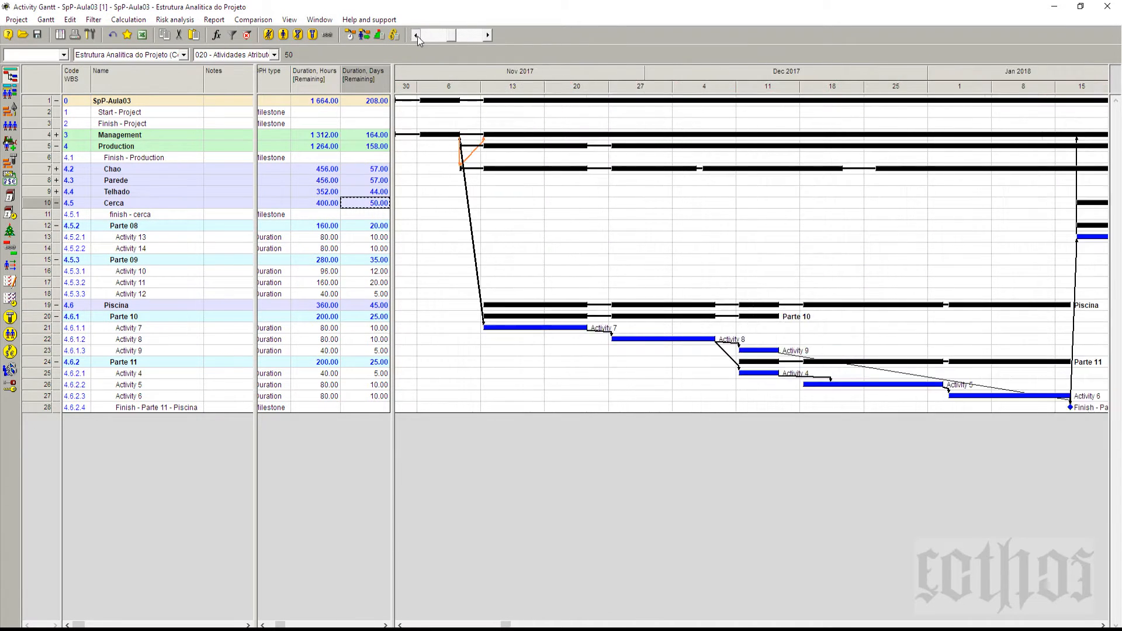
click(415, 35)
click(415, 35)
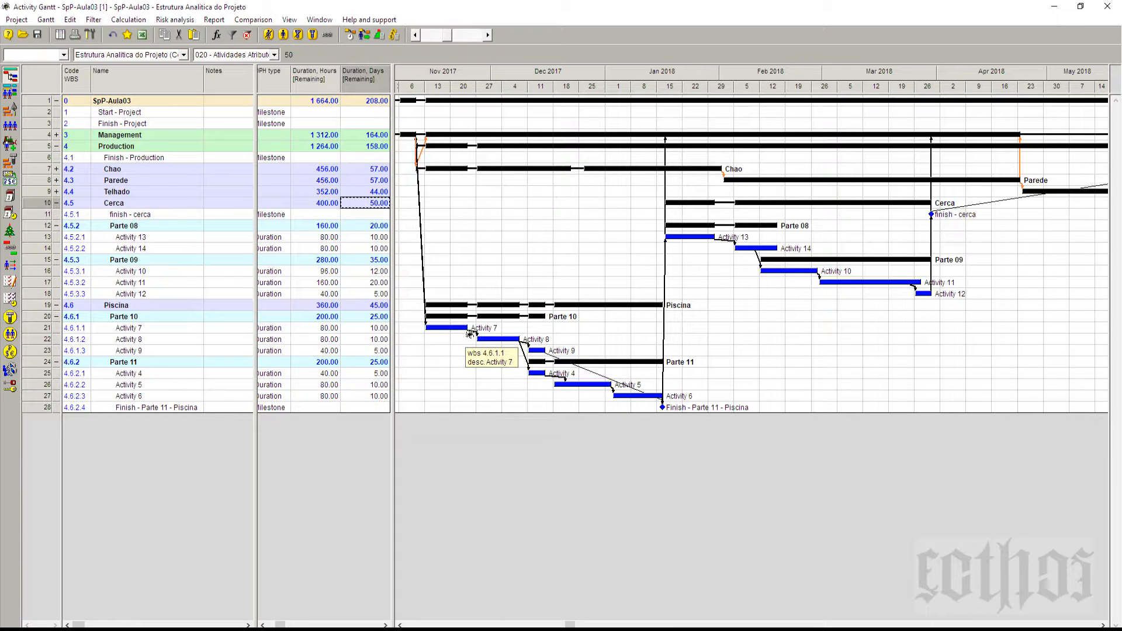
click(382, 331)
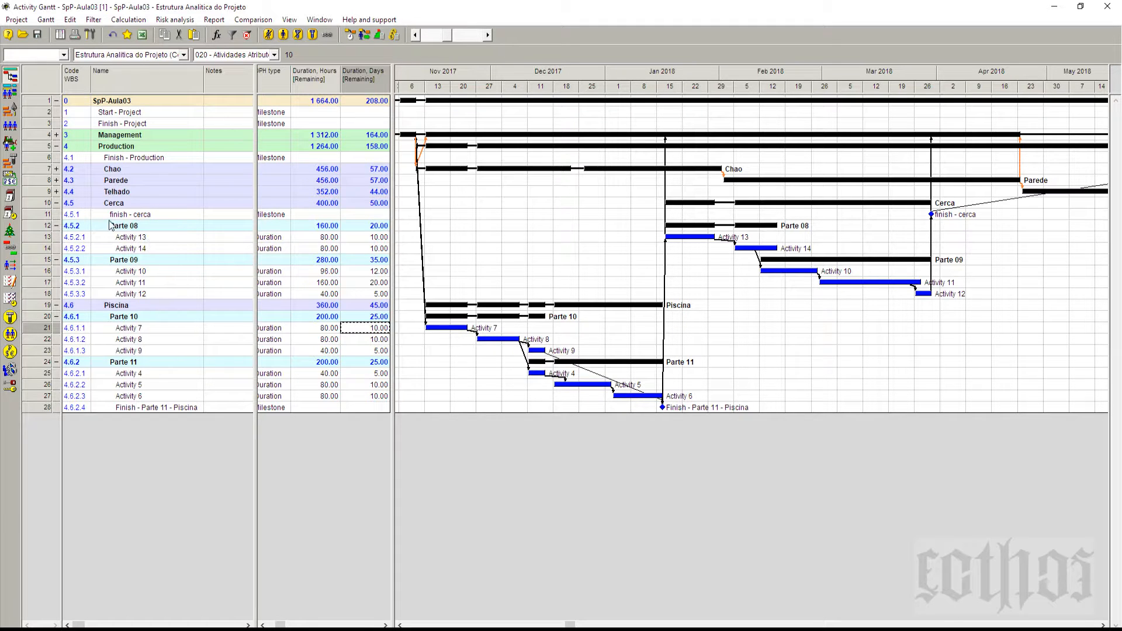
Step: Expand the Telhado, Parede and Chao phases together with Parte 01 to Parte 06 down to their activities
click(56, 192)
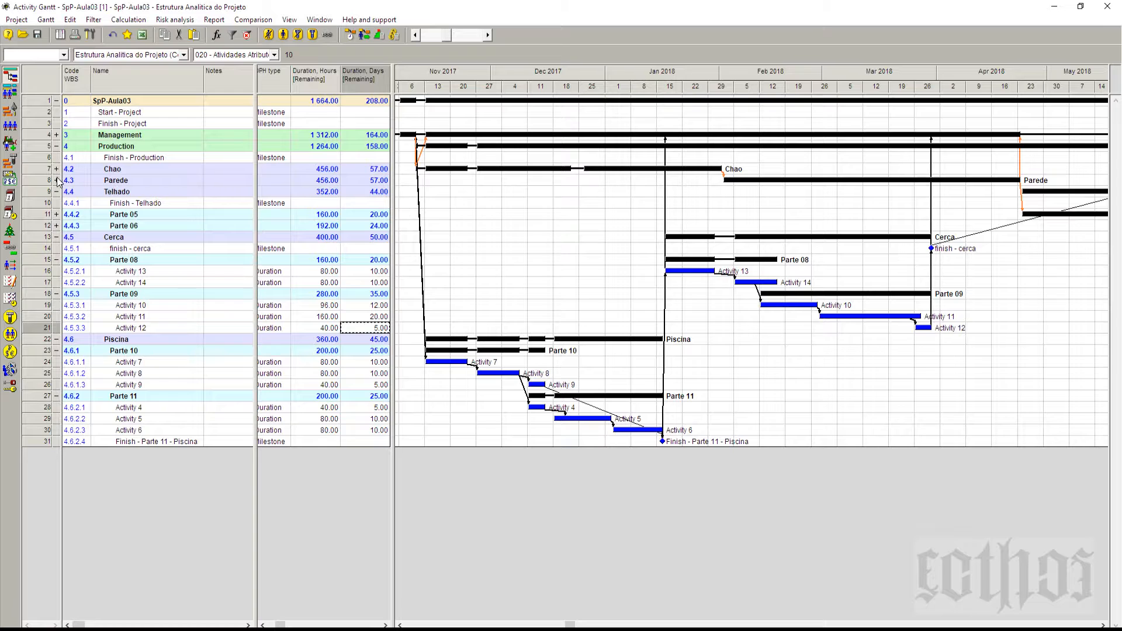
click(57, 180)
click(57, 170)
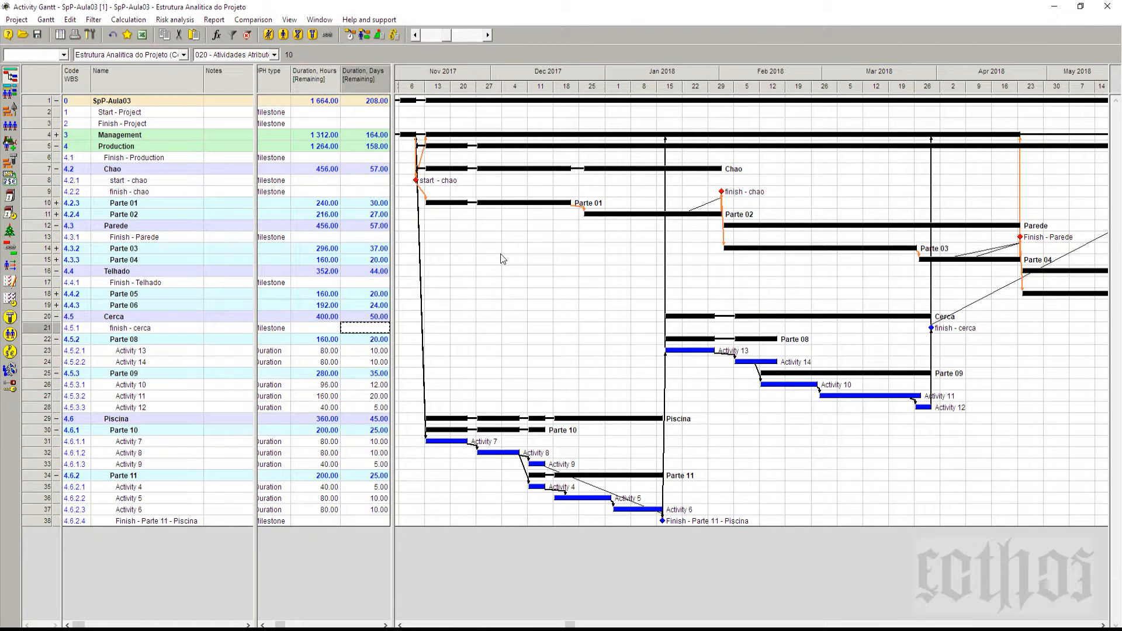
click(57, 305)
click(57, 294)
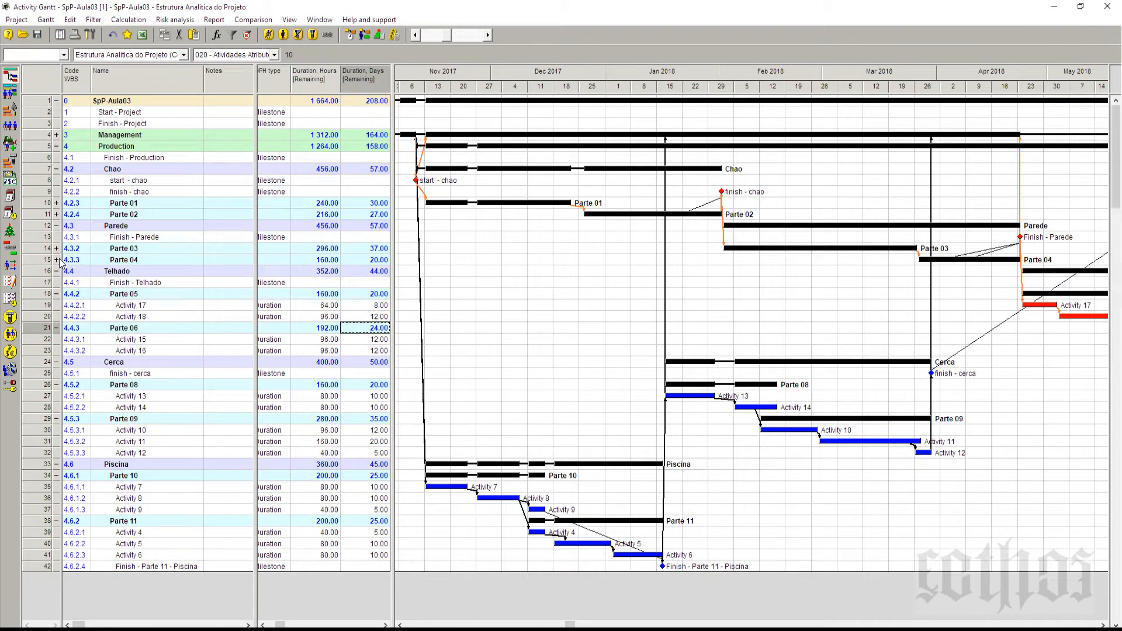
click(57, 260)
click(56, 248)
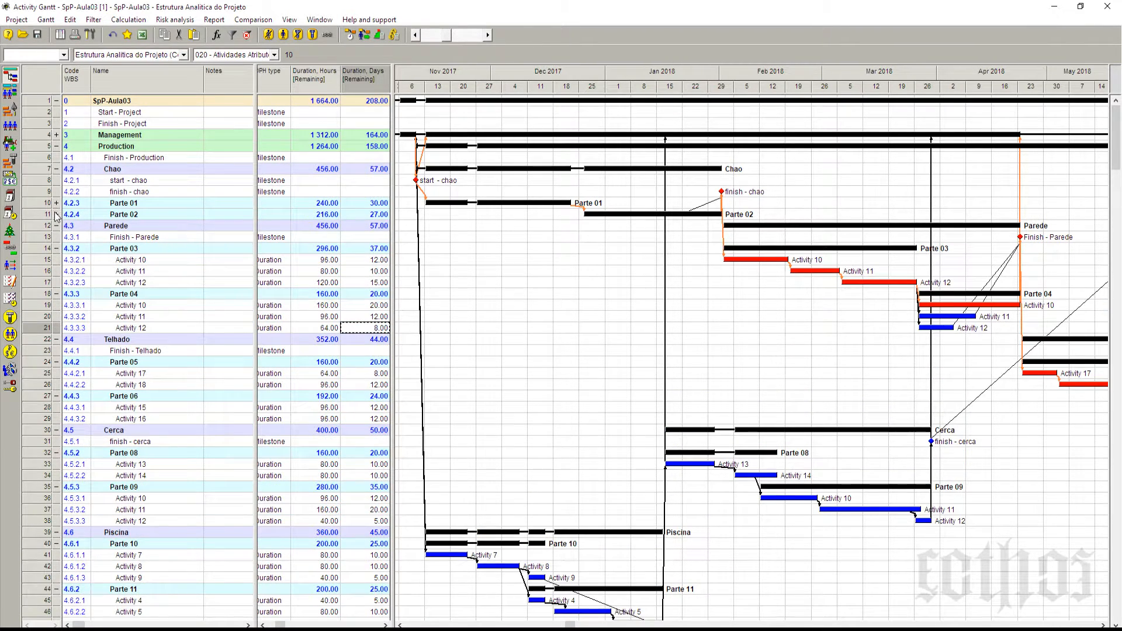
click(57, 215)
click(57, 203)
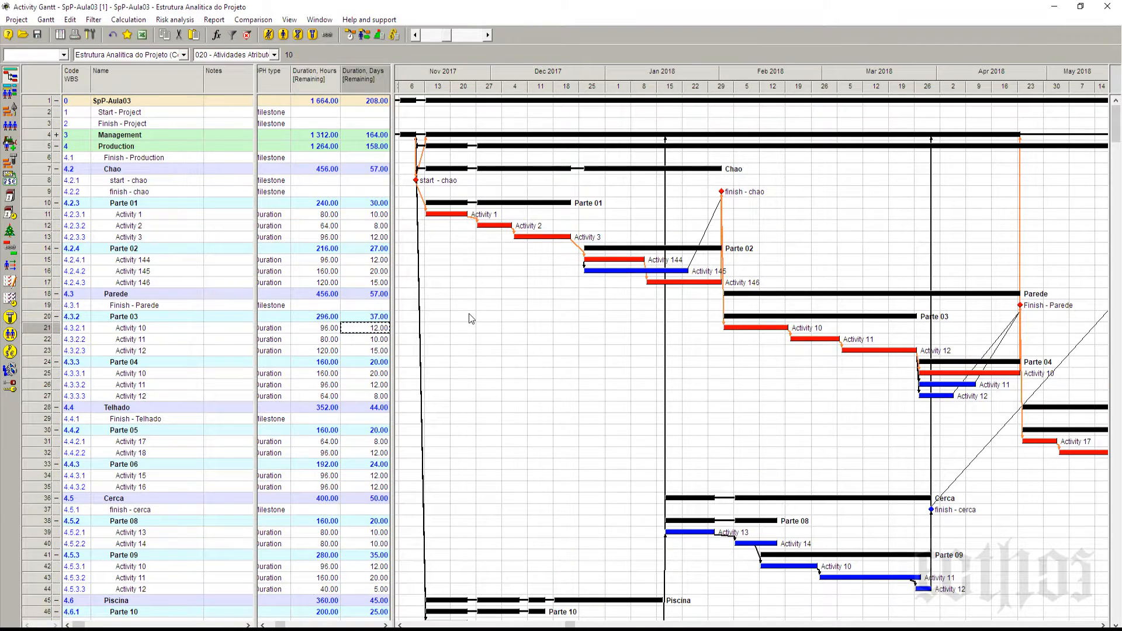
Step: Examine the Gantt bars of Activities 1 and 3 in Parte 01 and Activity 9 in Parte 10
scroll(674, 326, down, 3)
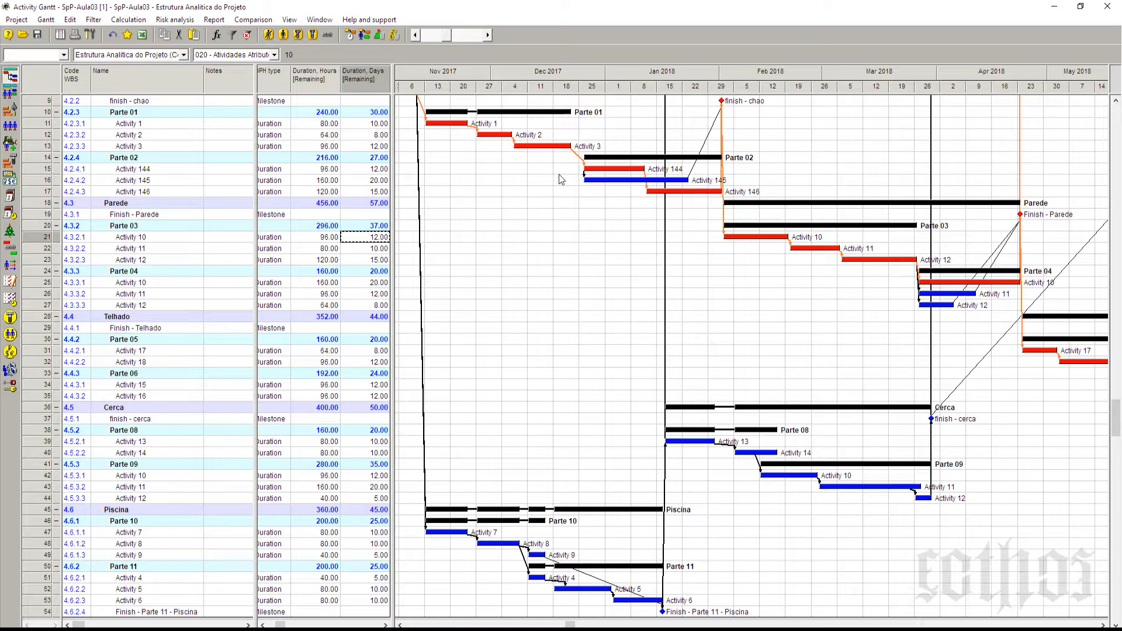
mouse_move(459, 127)
mouse_move(530, 149)
mouse_move(549, 559)
Step: Switch to the 006 - Atividades e Marcos layout and widen the Gantt chart over the attribute columns
click(274, 55)
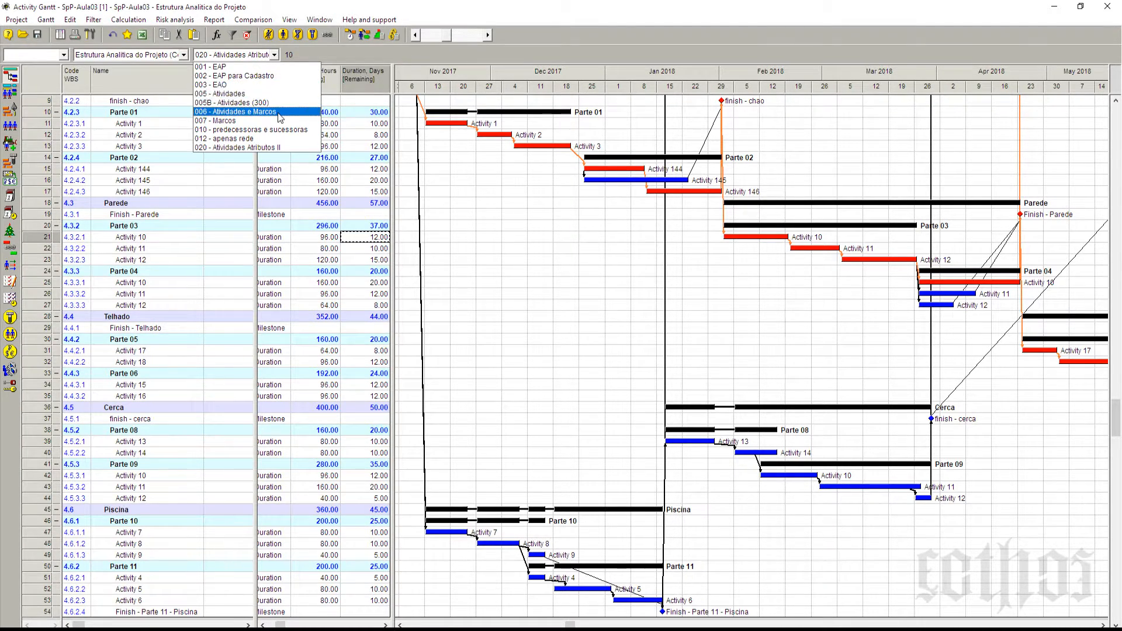
click(234, 111)
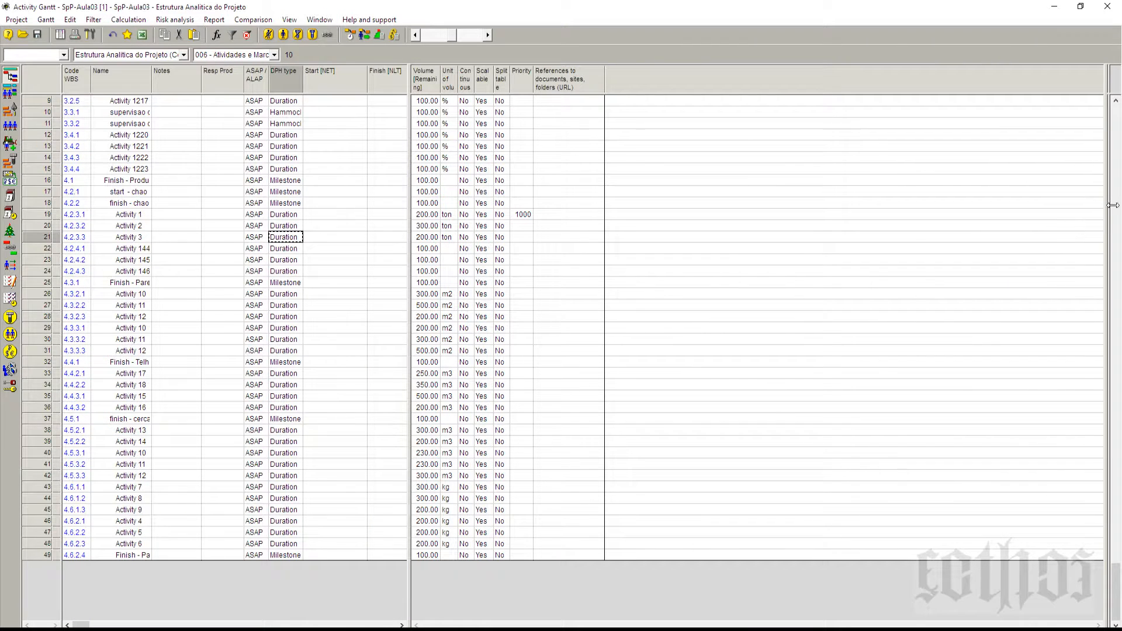
drag(1112, 206, 158, 250)
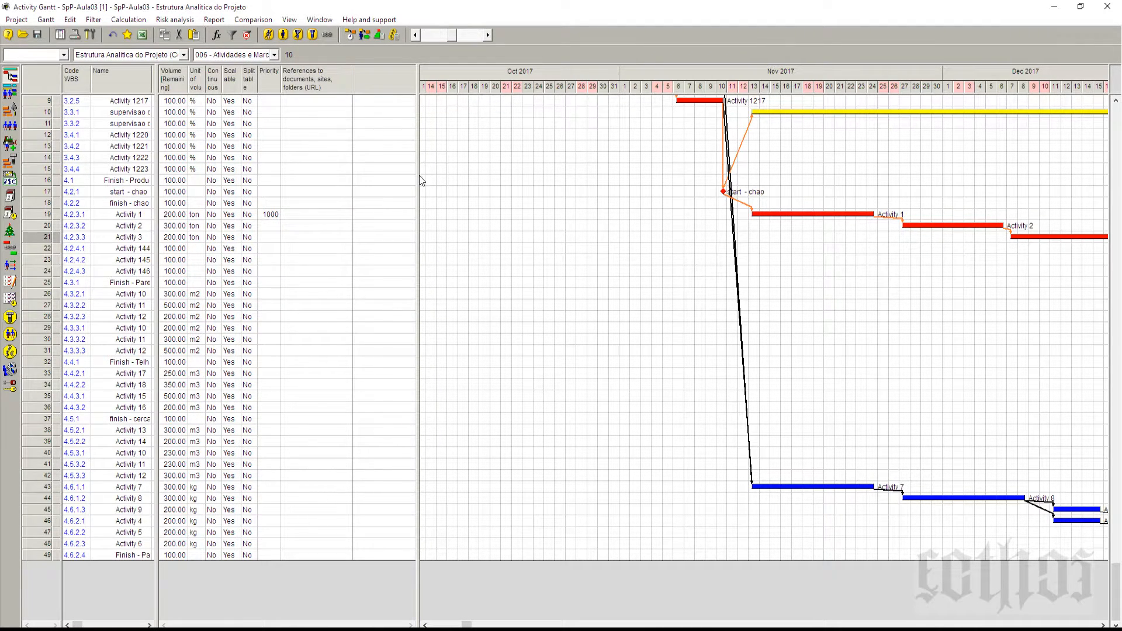
drag(419, 176, 153, 267)
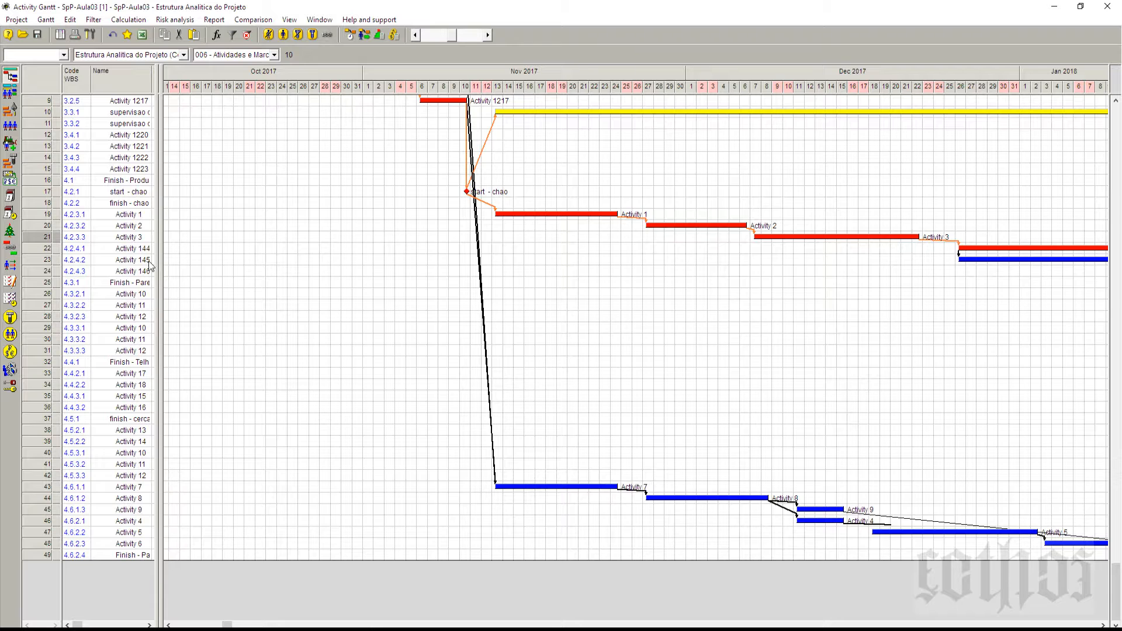
Step: Fit the schedule into the Gantt timescale and examine the supervisao hammock bars, Activity 1, Activity 146 and the finish - chao milestone
right_click(584, 76)
click(613, 96)
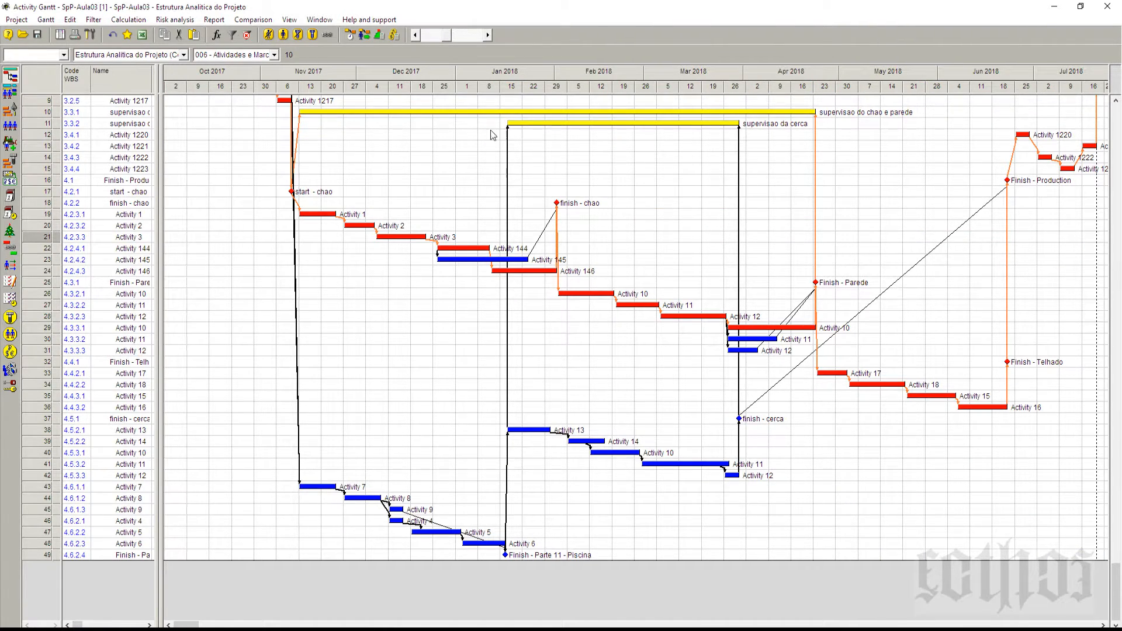
mouse_move(611, 127)
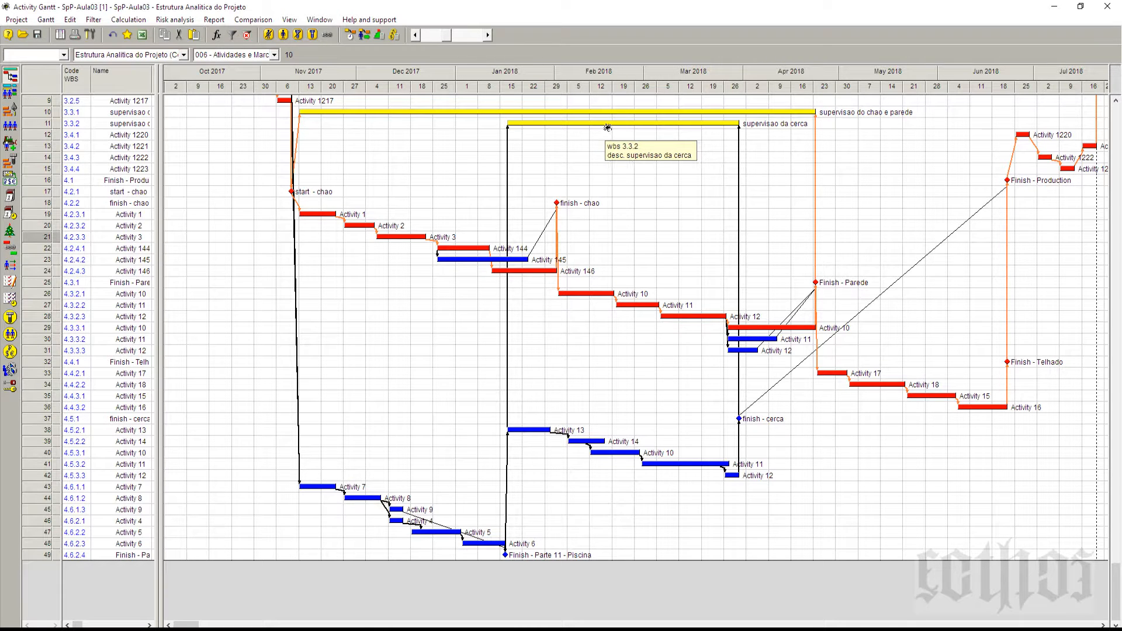
mouse_move(320, 216)
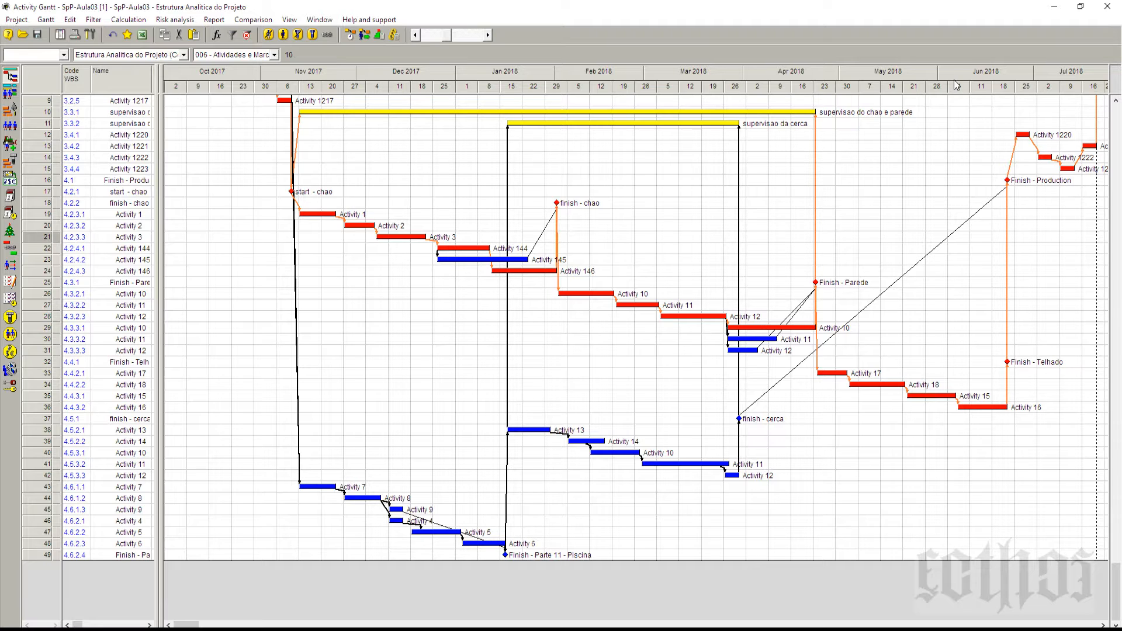
mouse_move(493, 265)
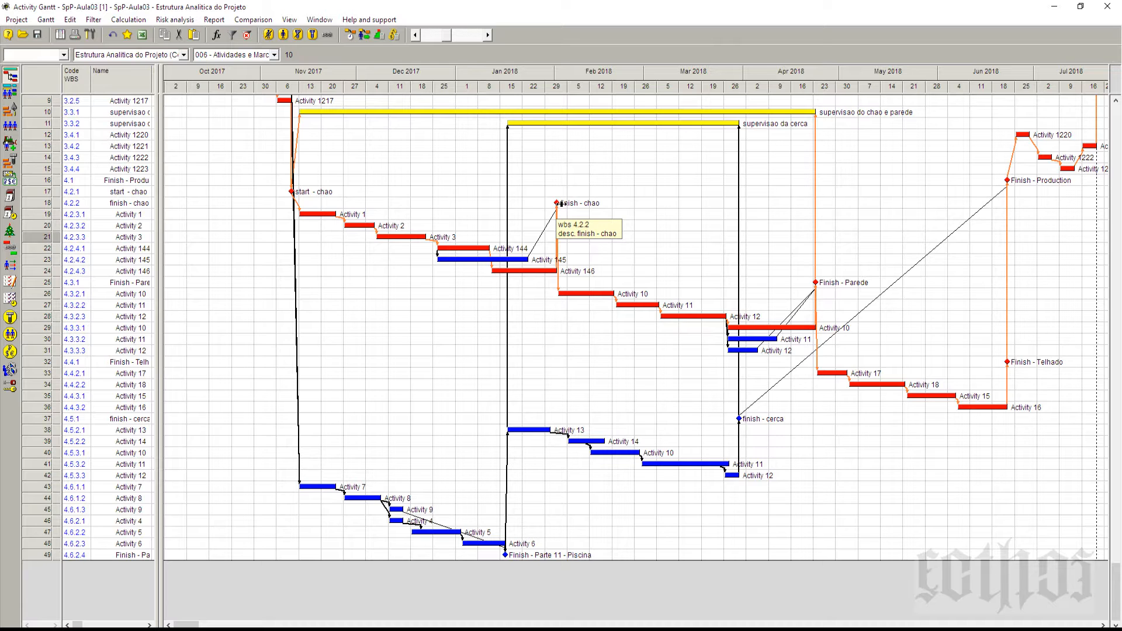
scroll(561, 204, up, 3)
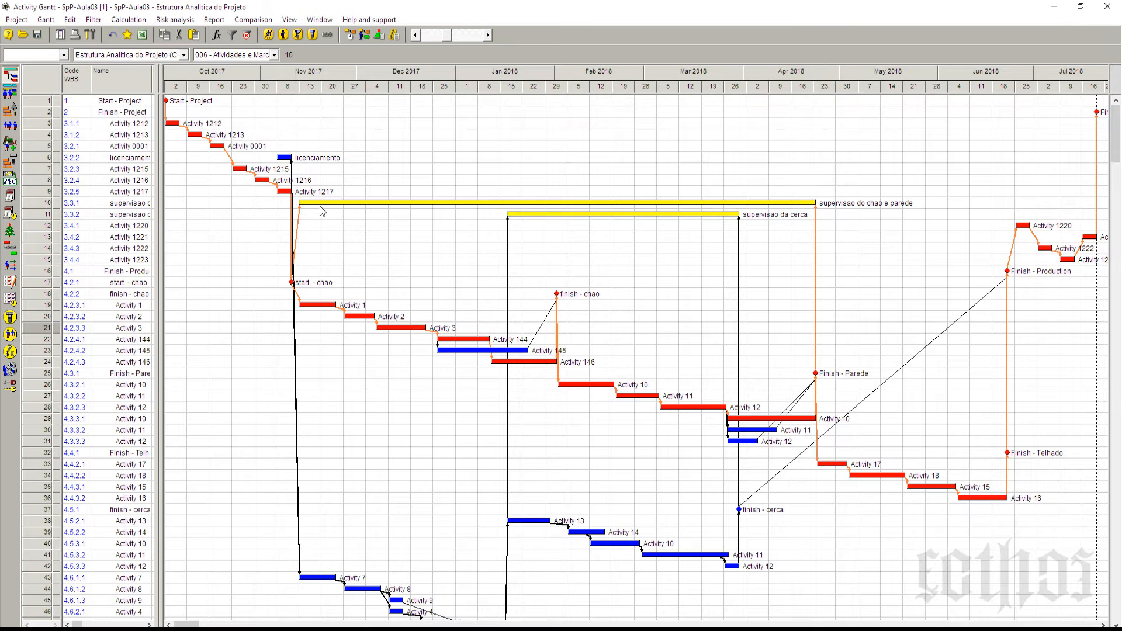
Step: Open the list of available Gantt layouts
mouse_move(323, 208)
click(234, 58)
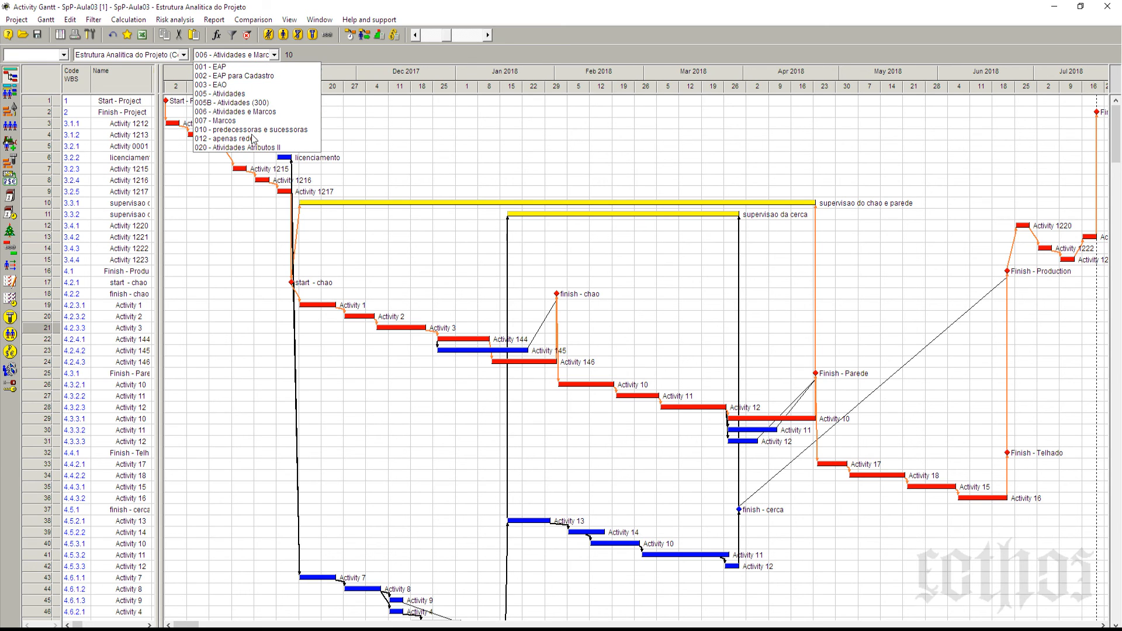